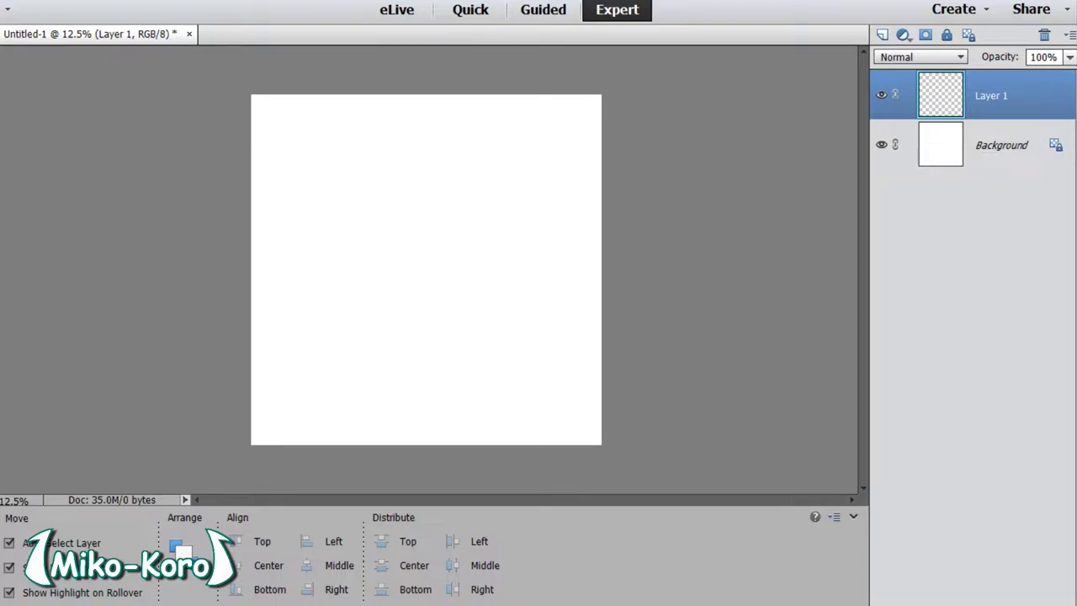
# Sketch a red circle for the skull on Layer 1 with the Brush at 91 px and 39% opacity.
pyautogui.press('z')
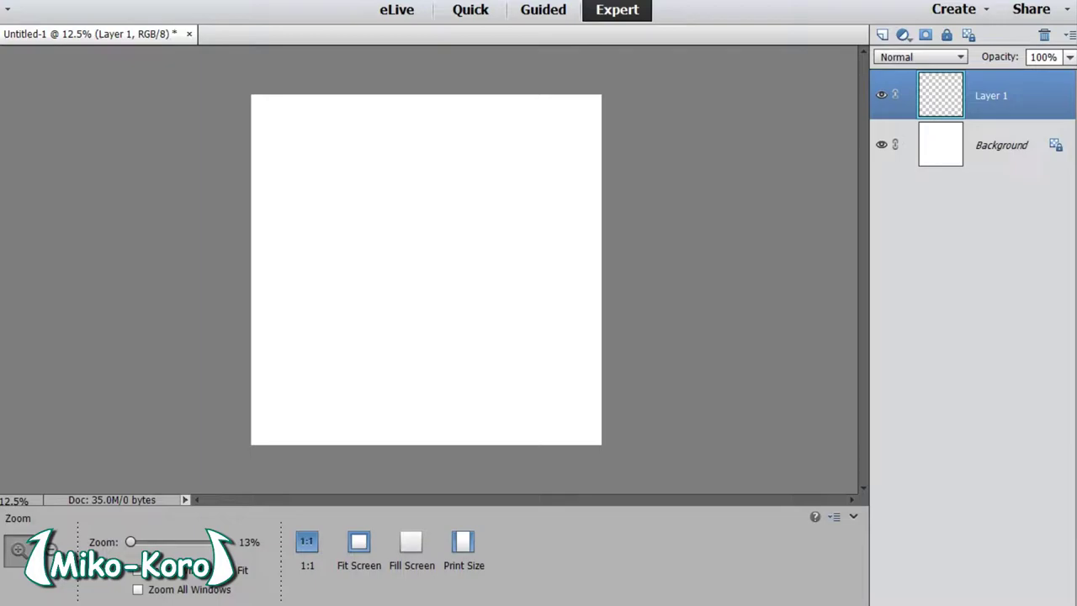
pyautogui.moveTo(289, 132); pyautogui.dragTo(466, 300)
pyautogui.press('b')
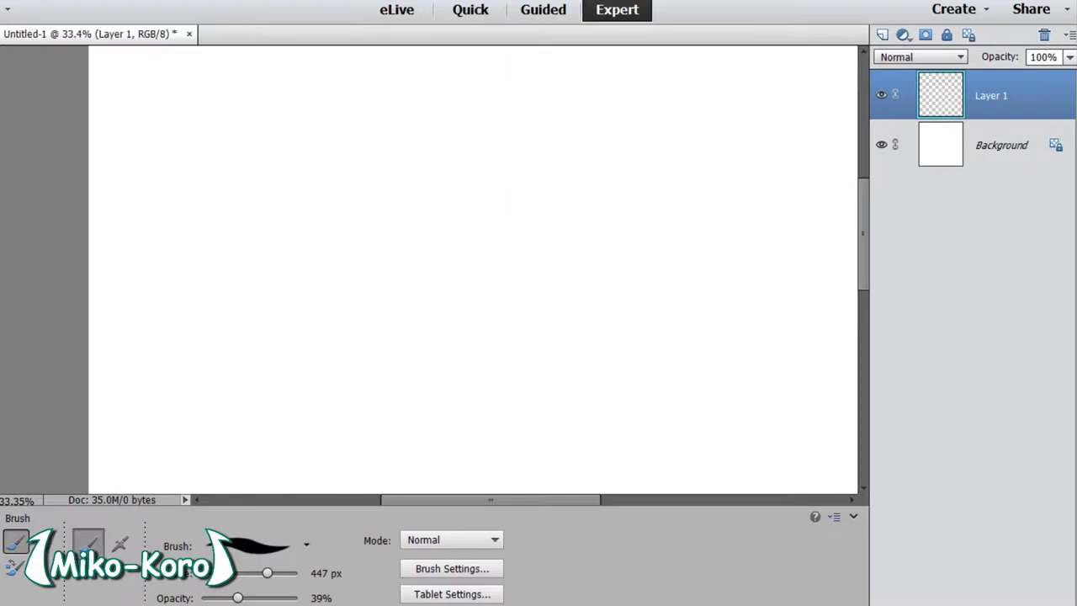
pyautogui.moveTo(267, 572)
pyautogui.mouseDown()
pyautogui.moveTo(244, 573)
pyautogui.moveTo(257, 573)
pyautogui.mouseUp()
pyautogui.moveTo(383, 109)
pyautogui.mouseDown()
pyautogui.moveTo(323, 214)
pyautogui.moveTo(336, 283)
pyautogui.mouseUp()
pyautogui.moveTo(329, 168)
pyautogui.mouseDown()
pyautogui.moveTo(419, 108)
pyautogui.moveTo(491, 132)
pyautogui.mouseUp()
pyautogui.moveTo(424, 109)
pyautogui.mouseDown()
pyautogui.moveTo(487, 134)
pyautogui.moveTo(502, 228)
pyautogui.mouseUp()
pyautogui.moveTo(461, 122); pyautogui.dragTo(505, 280)
pyautogui.moveTo(505, 159); pyautogui.dragTo(471, 301)
pyautogui.moveTo(510, 236); pyautogui.dragTo(431, 308)
pyautogui.moveTo(380, 121)
pyautogui.mouseDown()
pyautogui.moveTo(357, 137)
pyautogui.moveTo(353, 301)
pyautogui.mouseUp()
pyautogui.moveTo(337, 202); pyautogui.dragTo(320, 278)
pyautogui.moveTo(320, 261); pyautogui.dragTo(392, 322)
pyautogui.moveTo(346, 296); pyautogui.dragTo(426, 319)
pyautogui.moveTo(515, 235); pyautogui.dragTo(431, 318)
pyautogui.moveTo(491, 287); pyautogui.dragTo(432, 320)
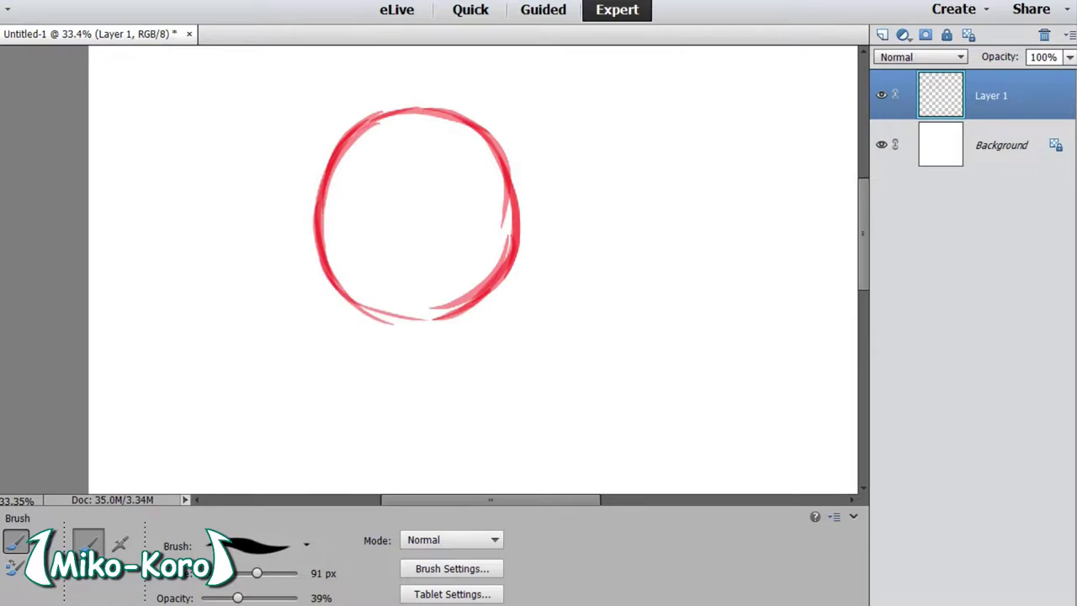
pyautogui.moveTo(318, 254)
pyautogui.mouseDown()
pyautogui.moveTo(375, 343)
pyautogui.moveTo(417, 376)
pyautogui.mouseUp()
pyautogui.moveTo(340, 303); pyautogui.dragTo(406, 366)
pyautogui.moveTo(513, 269); pyautogui.dragTo(423, 374)
pyautogui.moveTo(472, 338); pyautogui.dragTo(415, 375)
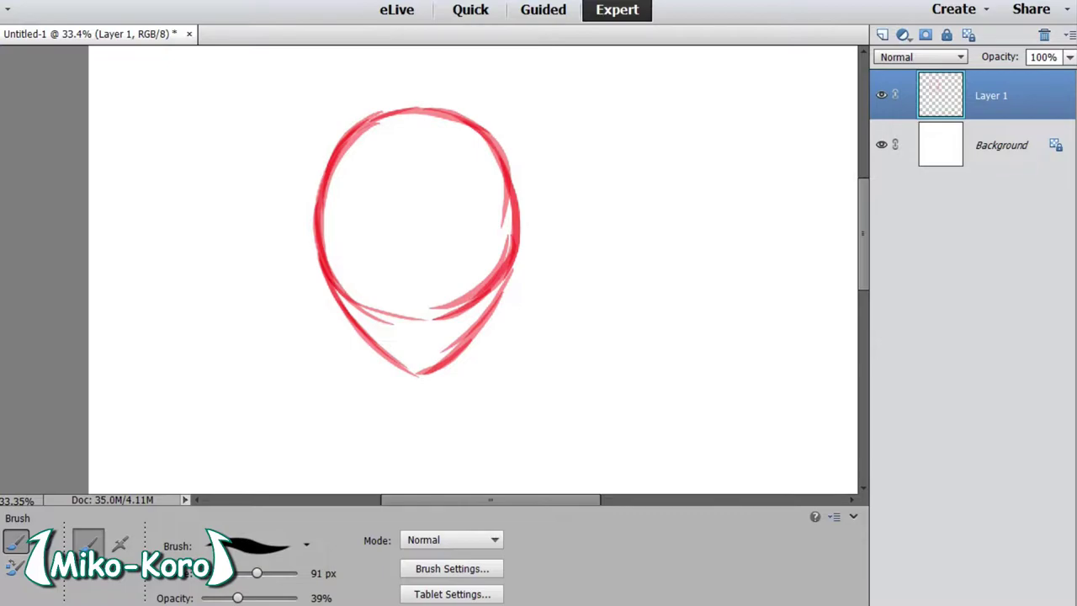
pyautogui.hotkey('ctrl', 'z')
pyautogui.hotkey('ctrl', 'z')
pyautogui.hotkey('ctrl', 'z')
pyautogui.hotkey('ctrl', 'z')
pyautogui.hotkey('ctrl', 'z')
pyautogui.hotkey('ctrl', 'z')
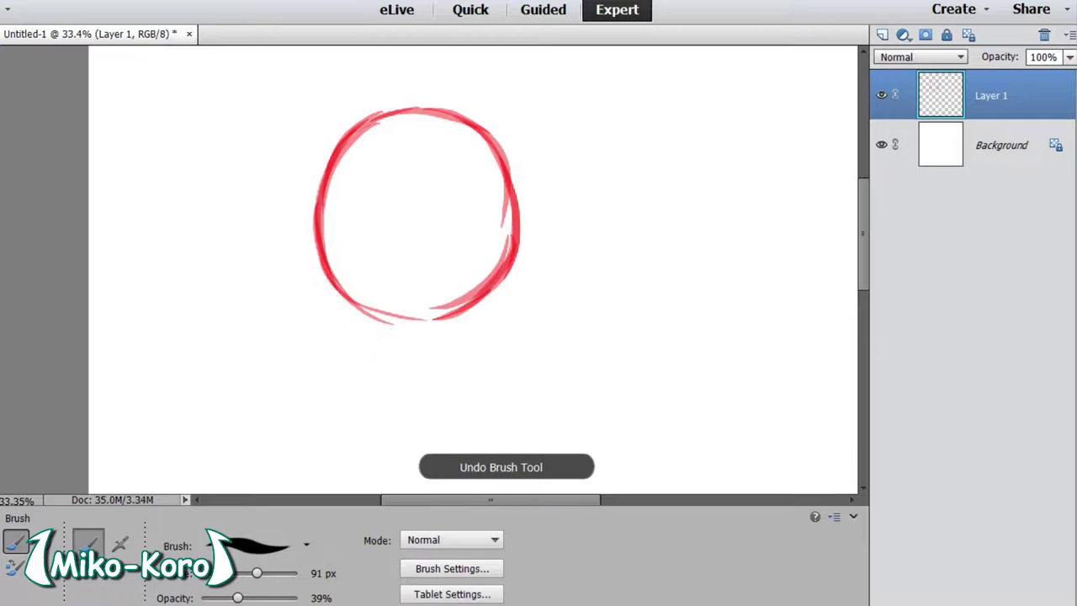
# Sketch both sides of the jaw from the circle down to a pointed chin.
pyautogui.moveTo(331, 157); pyautogui.dragTo(319, 283)
pyautogui.moveTo(315, 217); pyautogui.dragTo(343, 329)
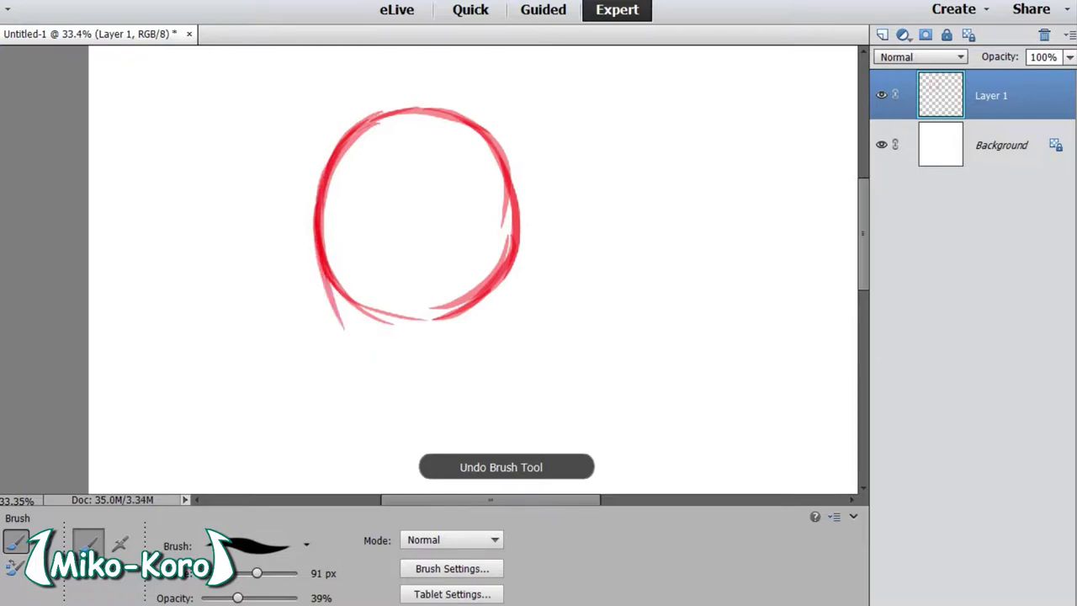
pyautogui.moveTo(515, 217); pyautogui.dragTo(486, 321)
pyautogui.moveTo(511, 255); pyautogui.dragTo(479, 343)
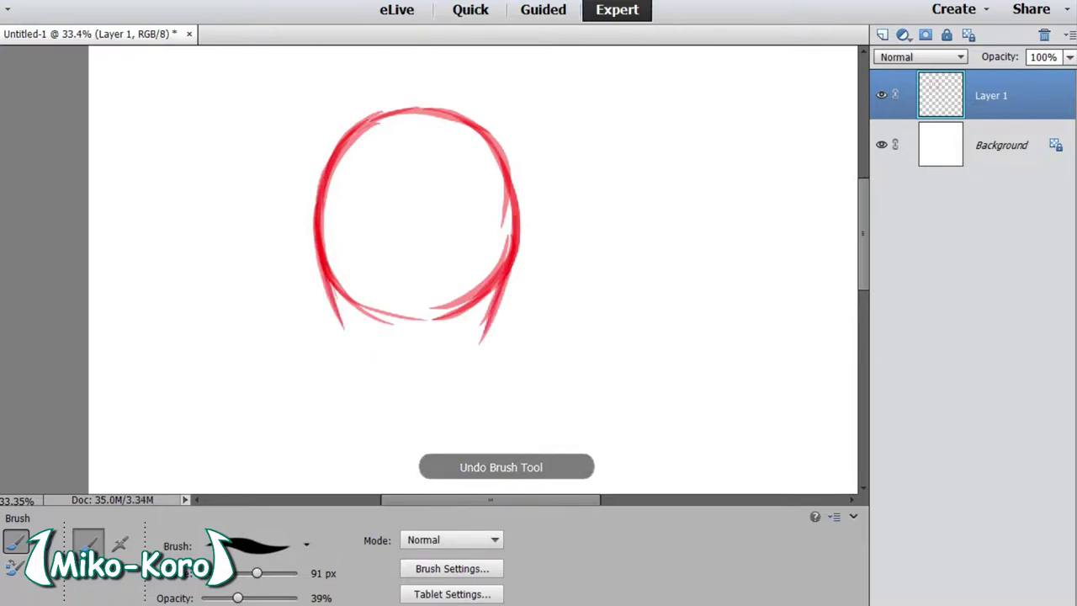
pyautogui.moveTo(328, 282)
pyautogui.mouseDown()
pyautogui.moveTo(374, 376)
pyautogui.moveTo(408, 393)
pyautogui.mouseUp()
pyautogui.moveTo(497, 304)
pyautogui.mouseDown()
pyautogui.moveTo(458, 375)
pyautogui.moveTo(418, 402)
pyautogui.mouseUp()
pyautogui.moveTo(377, 373); pyautogui.dragTo(419, 400)
# Sketch a lower, flatter crown inside the circle's upper arc and erase the old top outline of the head.
pyautogui.moveTo(325, 226); pyautogui.dragTo(369, 143)
pyautogui.moveTo(330, 181); pyautogui.dragTo(421, 116)
pyautogui.moveTo(345, 159)
pyautogui.mouseDown()
pyautogui.moveTo(456, 122)
pyautogui.moveTo(486, 147)
pyautogui.mouseUp()
pyautogui.moveTo(471, 135); pyautogui.dragTo(509, 222)
pyautogui.moveTo(319, 288); pyautogui.dragTo(336, 180)
pyautogui.moveTo(323, 216); pyautogui.dragTo(382, 135)
pyautogui.moveTo(339, 172)
pyautogui.mouseDown()
pyautogui.moveTo(477, 134)
pyautogui.moveTo(510, 224)
pyautogui.mouseUp()
pyautogui.moveTo(483, 157)
pyautogui.mouseDown()
pyautogui.moveTo(512, 258)
pyautogui.moveTo(496, 310)
pyautogui.mouseUp()
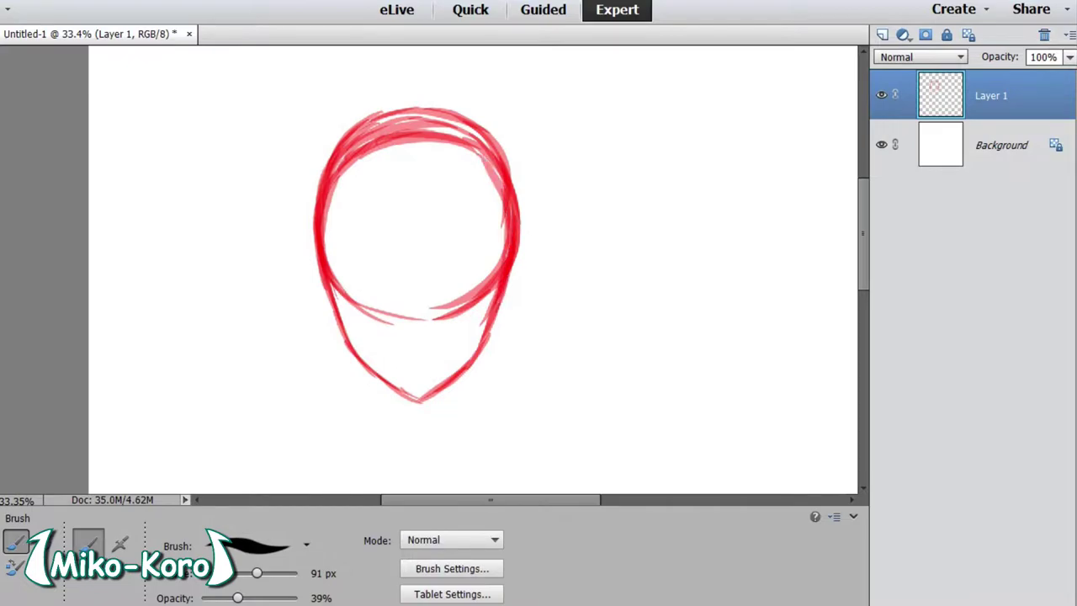
pyautogui.press('e')
pyautogui.moveTo(192, 571); pyautogui.dragTo(135, 571)
pyautogui.moveTo(434, 109)
pyautogui.mouseDown()
pyautogui.moveTo(331, 155)
pyautogui.moveTo(432, 111)
pyautogui.moveTo(476, 121)
pyautogui.moveTo(496, 140)
pyautogui.moveTo(505, 173)
pyautogui.mouseUp()
# Reinforce the outline on both sides of the head from the temples down to the jaw.
pyautogui.press('b')
pyautogui.moveTo(383, 141)
pyautogui.mouseDown()
pyautogui.moveTo(316, 253)
pyautogui.moveTo(335, 332)
pyautogui.moveTo(361, 367)
pyautogui.mouseUp()
pyautogui.moveTo(513, 160)
pyautogui.mouseDown()
pyautogui.moveTo(498, 328)
pyautogui.moveTo(467, 374)
pyautogui.mouseUp()
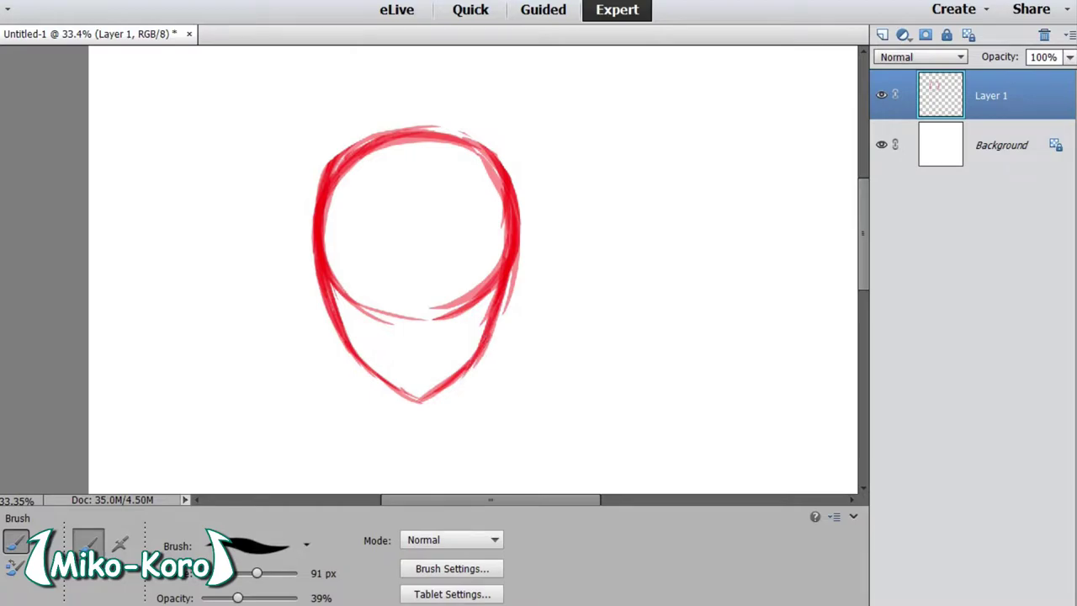
pyautogui.moveTo(510, 264); pyautogui.dragTo(487, 345)
pyautogui.moveTo(452, 137); pyautogui.dragTo(503, 255)
pyautogui.moveTo(495, 172); pyautogui.dragTo(505, 315)
pyautogui.moveTo(503, 276); pyautogui.dragTo(472, 370)
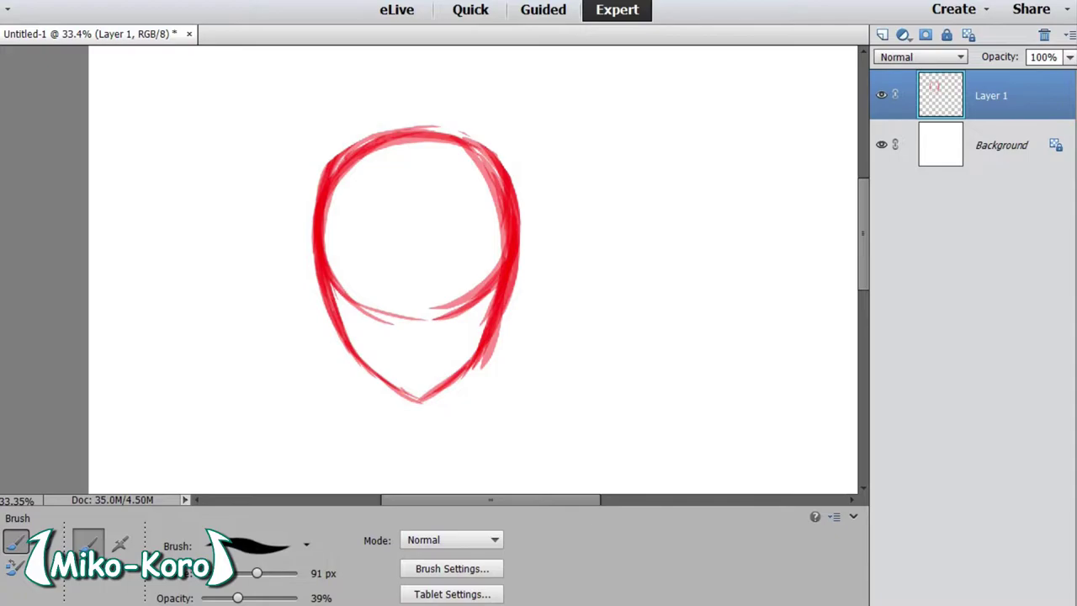
# Sketch a slightly curved horizontal eye guideline across the face near the circle's lower part.
pyautogui.moveTo(337, 284); pyautogui.dragTo(451, 292)
pyautogui.moveTo(385, 287); pyautogui.dragTo(500, 279)
pyautogui.moveTo(331, 277); pyautogui.dragTo(498, 273)
pyautogui.moveTo(370, 288); pyautogui.dragTo(498, 281)
pyautogui.moveTo(335, 283)
pyautogui.mouseDown()
pyautogui.moveTo(498, 279)
pyautogui.moveTo(370, 291)
pyautogui.moveTo(498, 286)
pyautogui.moveTo(485, 284)
pyautogui.mouseUp()
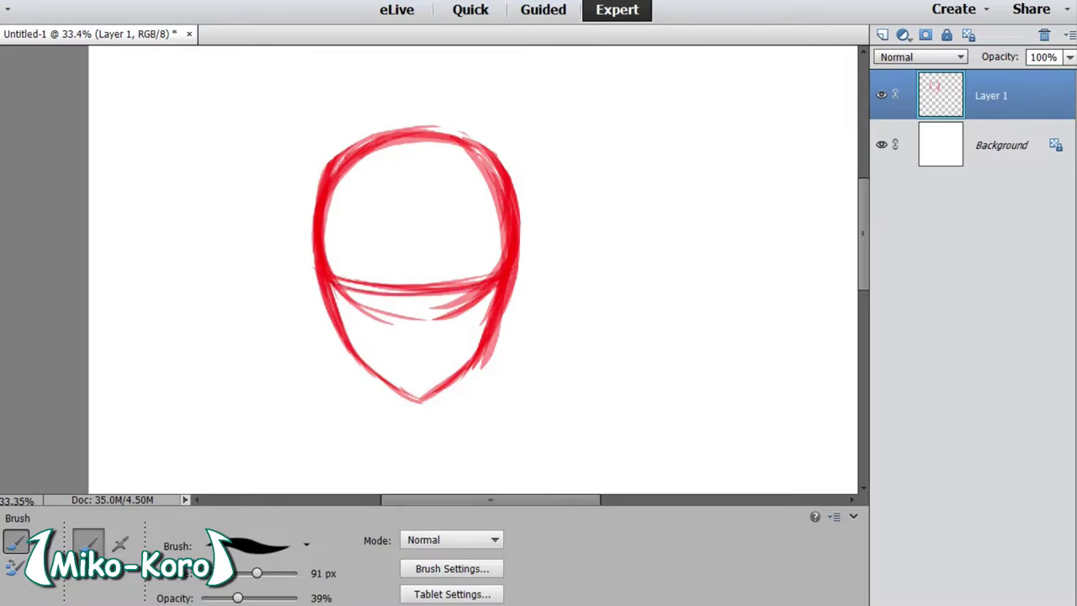
# Sketch a vertical centre guideline from the crown to the chin.
pyautogui.moveTo(415, 136); pyautogui.dragTo(414, 373)
pyautogui.moveTo(417, 271); pyautogui.dragTo(419, 401)
pyautogui.moveTo(417, 332); pyautogui.dragTo(417, 402)
pyautogui.moveTo(417, 130); pyautogui.dragTo(415, 210)
pyautogui.moveTo(420, 159); pyautogui.dragTo(417, 406)
pyautogui.moveTo(418, 336); pyautogui.dragTo(418, 399)
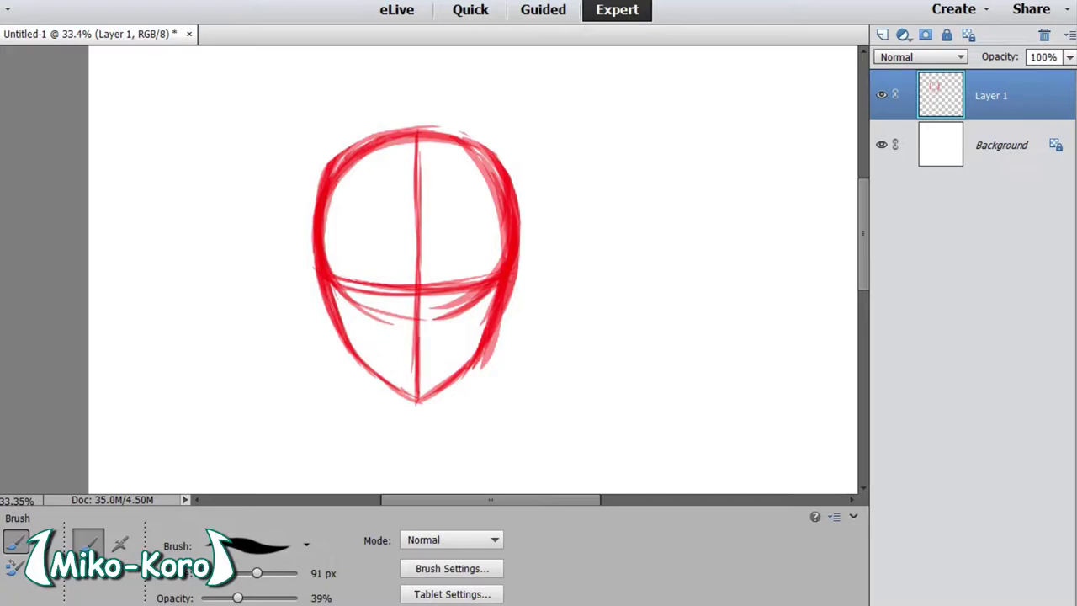
pyautogui.moveTo(443, 128); pyautogui.dragTo(343, 163)
# Add a new layer above the sketch, lower Layer 1's opacity to 51%, and make Layer 2 active.
pyautogui.click(881, 34)
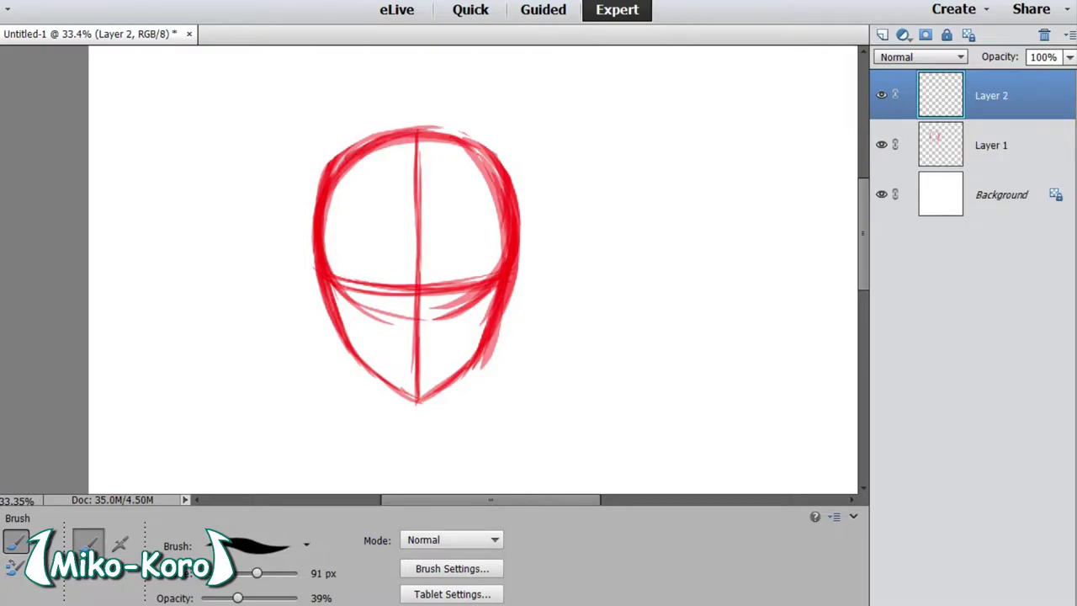
pyautogui.click(991, 145)
pyautogui.click(1070, 56)
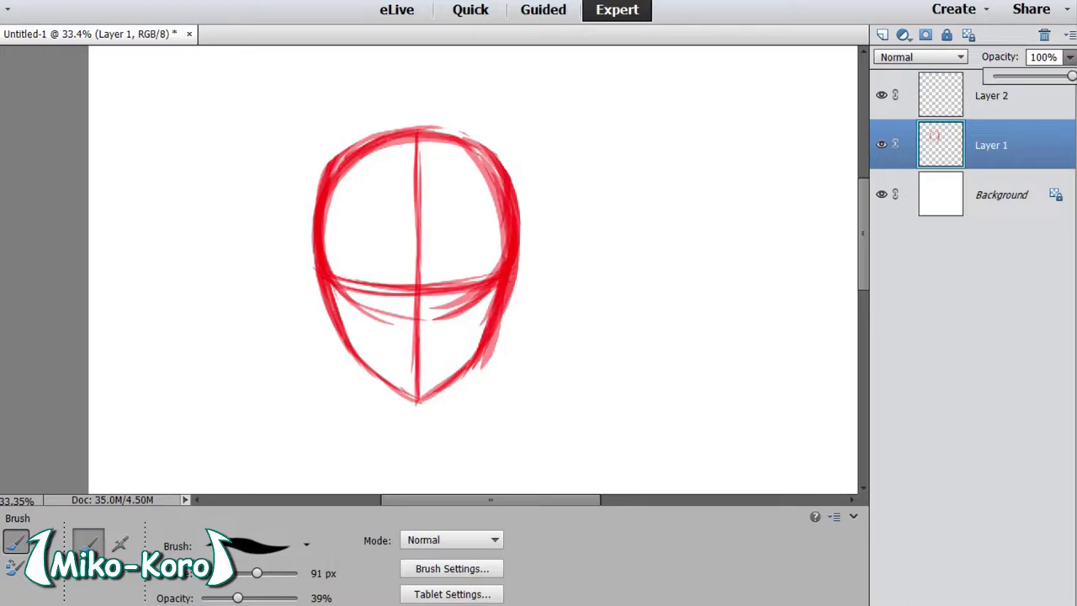
pyautogui.moveTo(1071, 76); pyautogui.dragTo(1033, 76)
pyautogui.click(991, 96)
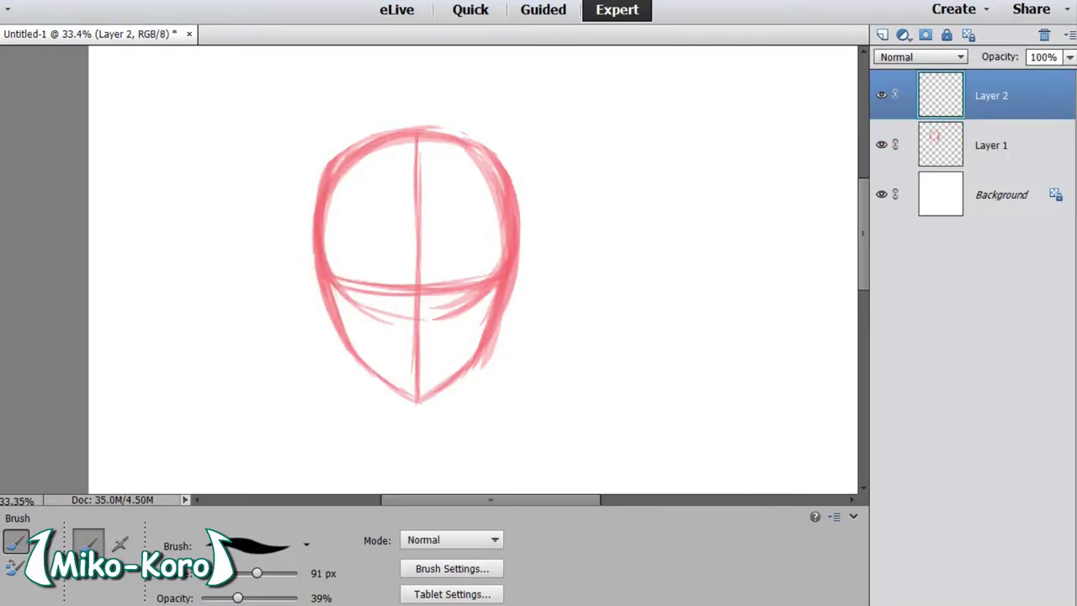
pyautogui.moveTo(516, 248); pyautogui.dragTo(516, 264)
pyautogui.press('Return')
# Draw the upper and lower eyelid lines of the right-hand eye in dark red, starting with a 38 px brush.
pyautogui.press('z')
pyautogui.moveTo(205, 98)
pyautogui.mouseDown()
pyautogui.moveTo(689, 435)
pyautogui.moveTo(714, 463)
pyautogui.mouseUp()
pyautogui.press('b')
pyautogui.moveTo(257, 573); pyautogui.dragTo(230, 573)
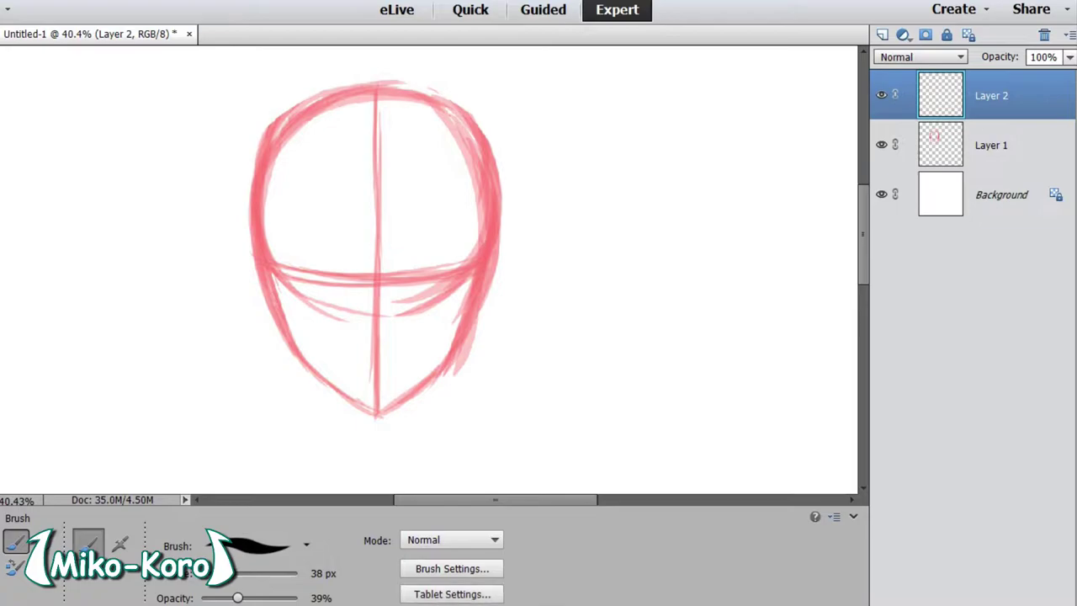
pyautogui.moveTo(418, 251); pyautogui.dragTo(407, 267)
pyautogui.moveTo(421, 250)
pyautogui.mouseDown()
pyautogui.moveTo(406, 266)
pyautogui.moveTo(466, 254)
pyautogui.mouseUp()
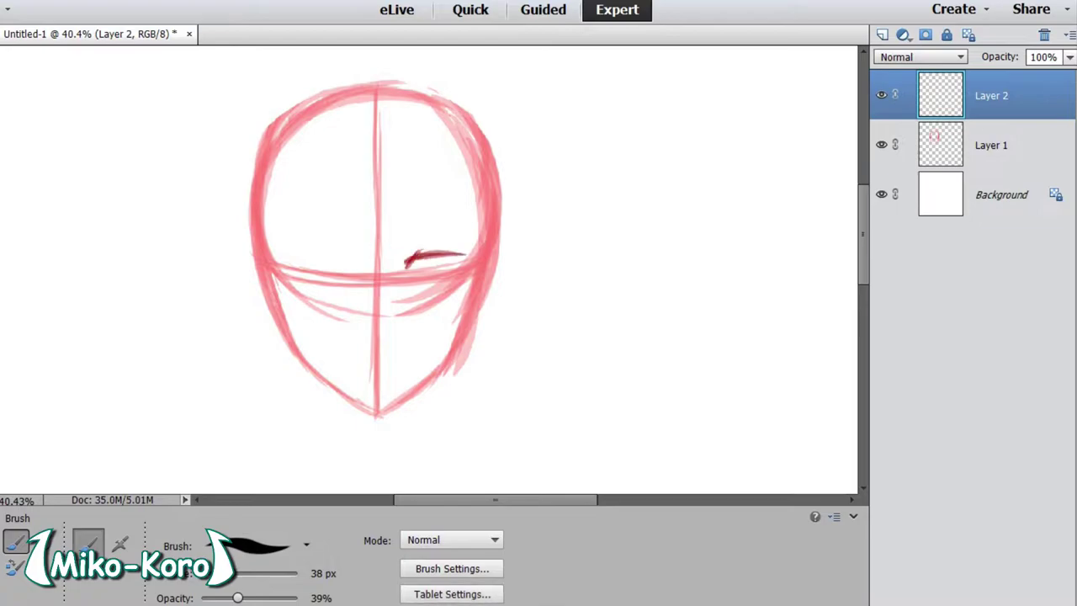
pyautogui.moveTo(405, 269)
pyautogui.mouseDown()
pyautogui.moveTo(436, 253)
pyautogui.moveTo(465, 259)
pyautogui.moveTo(411, 278)
pyautogui.moveTo(424, 246)
pyautogui.moveTo(456, 235)
pyautogui.mouseUp()
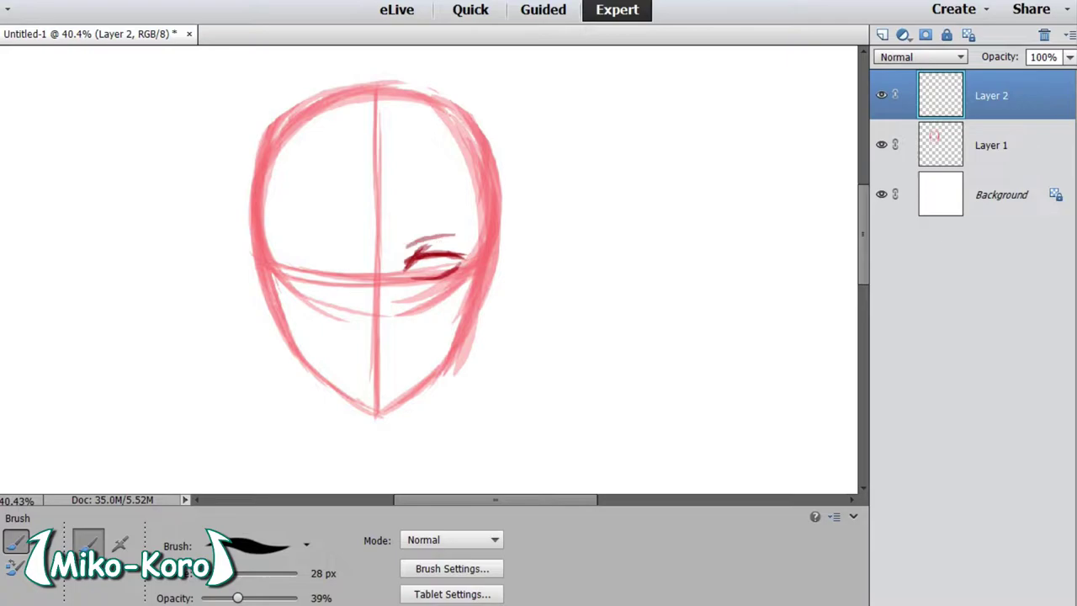
pyautogui.hotkey('ctrl', 'z')
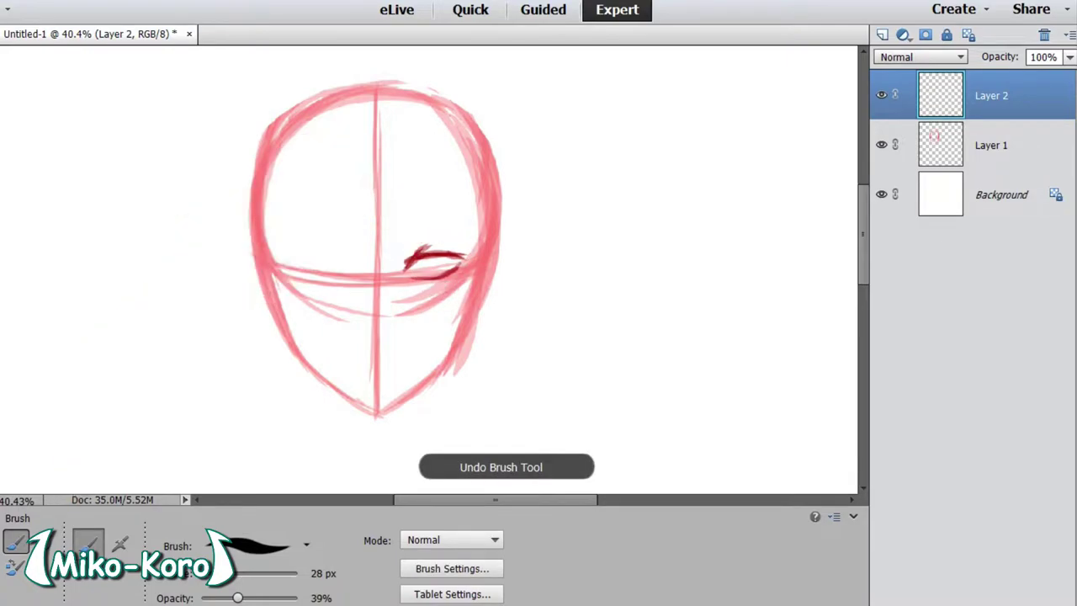
# Draw the iris and pupil of the right-hand eye at 28 px and refine its inner corner and lid crease.
pyautogui.moveTo(420, 256)
pyautogui.mouseDown()
pyautogui.moveTo(464, 258)
pyautogui.moveTo(419, 269)
pyautogui.moveTo(431, 274)
pyautogui.moveTo(446, 257)
pyautogui.mouseUp()
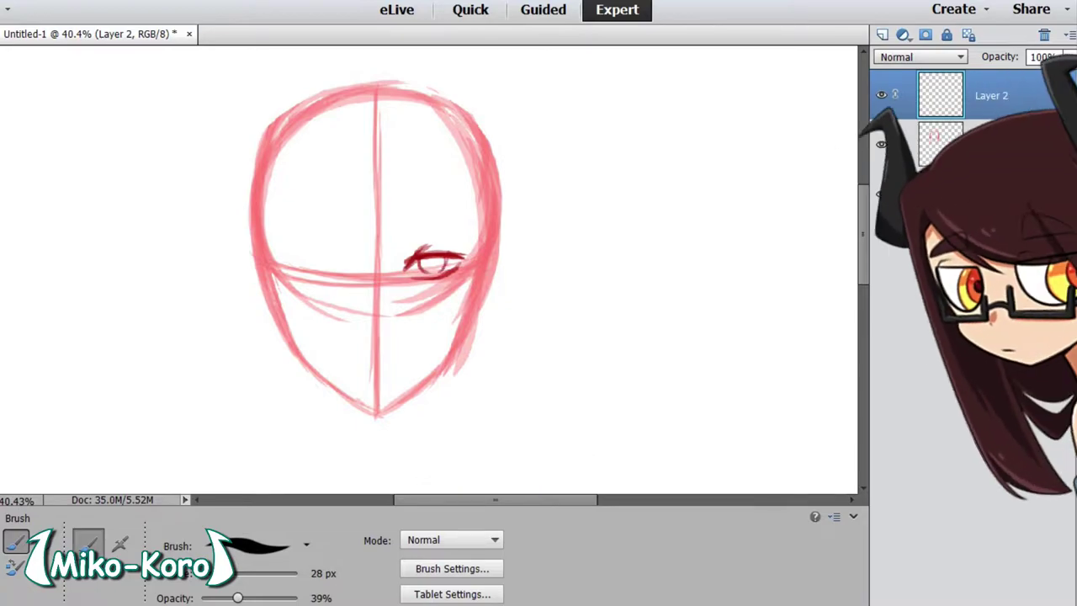
pyautogui.hotkey('ctrl', 'z')
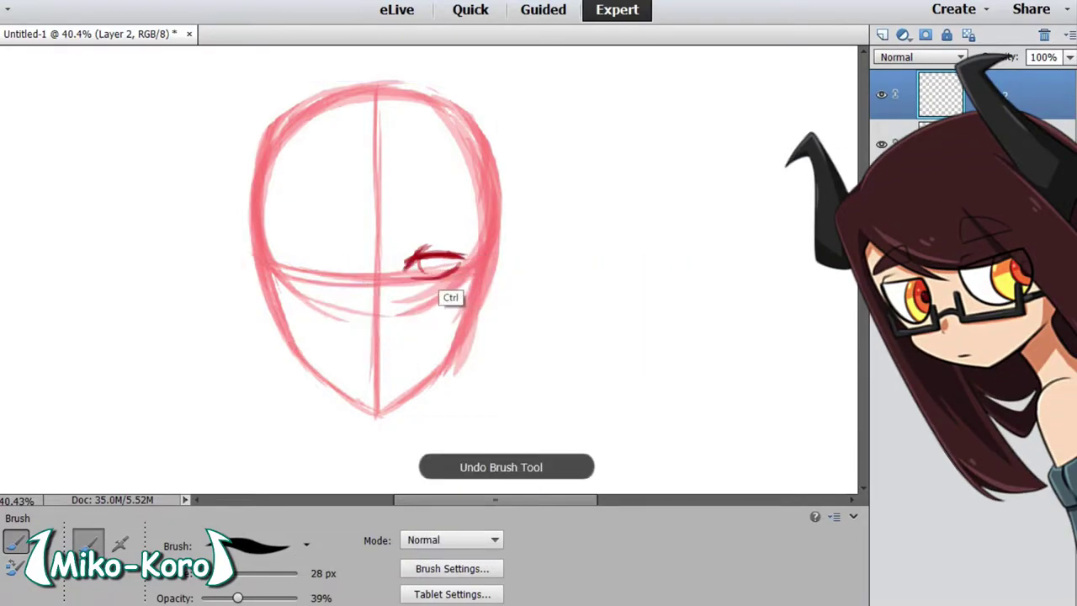
pyautogui.moveTo(447, 256); pyautogui.dragTo(438, 266)
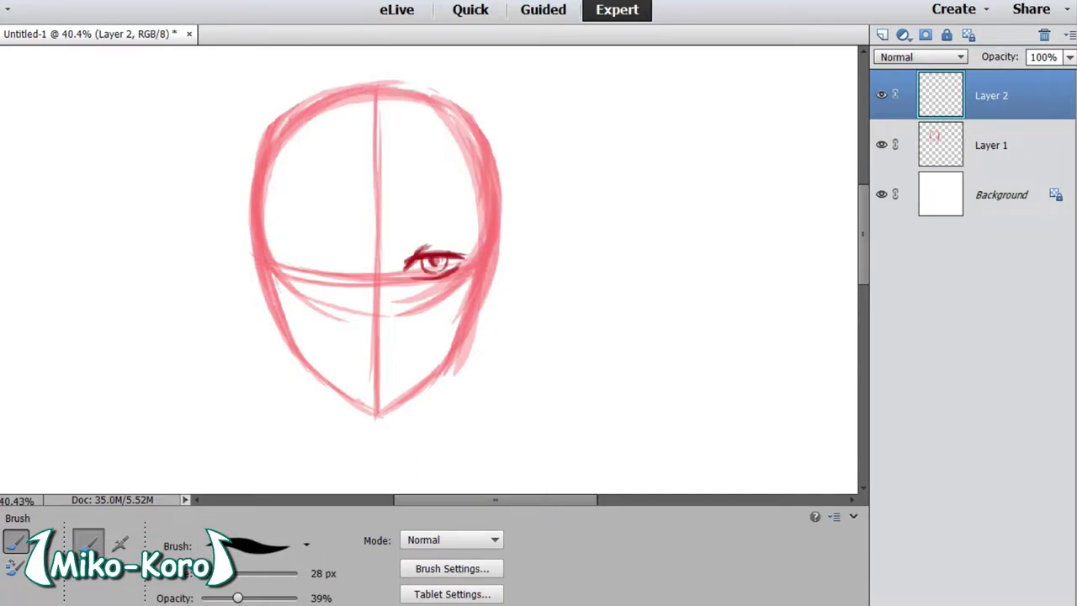
pyautogui.moveTo(413, 262); pyautogui.dragTo(404, 269)
pyautogui.moveTo(420, 250); pyautogui.dragTo(436, 246)
# Draw a thin, gently arched eyebrow above the right-hand eye, undoing the strokes that miss.
pyautogui.moveTo(398, 236)
pyautogui.mouseDown()
pyautogui.moveTo(448, 232)
pyautogui.moveTo(413, 233)
pyautogui.mouseUp()
pyautogui.moveTo(395, 239); pyautogui.dragTo(477, 237)
pyautogui.hotkey('ctrl', 'z')
pyautogui.hotkey('ctrl', 'z')
pyautogui.hotkey('ctrl', 'z')
pyautogui.moveTo(396, 238)
pyautogui.mouseDown()
pyautogui.moveTo(480, 230)
pyautogui.moveTo(407, 236)
pyautogui.mouseUp()
pyautogui.hotkey('ctrl', 'z')
pyautogui.hotkey('ctrl', 'z')
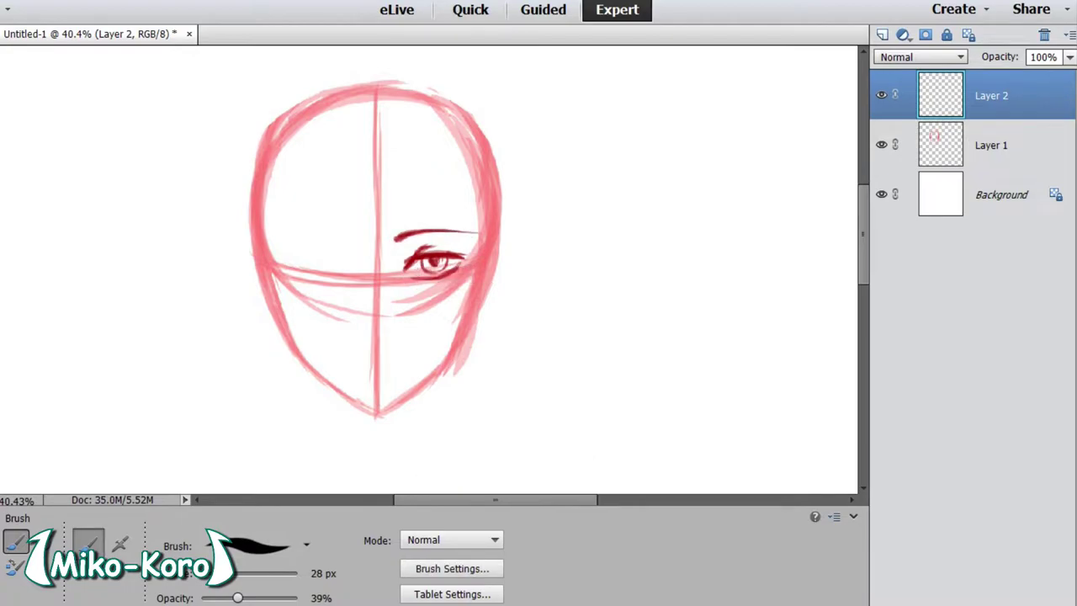
pyautogui.moveTo(517, 238); pyautogui.dragTo(589, 225)
pyautogui.moveTo(526, 252); pyautogui.dragTo(578, 247)
pyautogui.press('e')
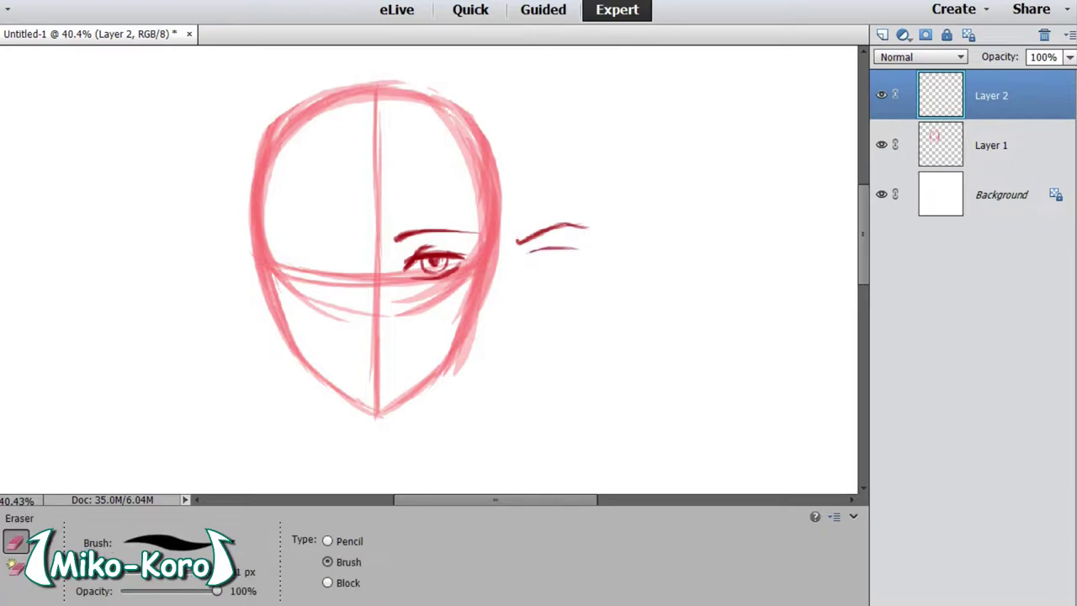
pyautogui.moveTo(517, 239); pyautogui.dragTo(579, 249)
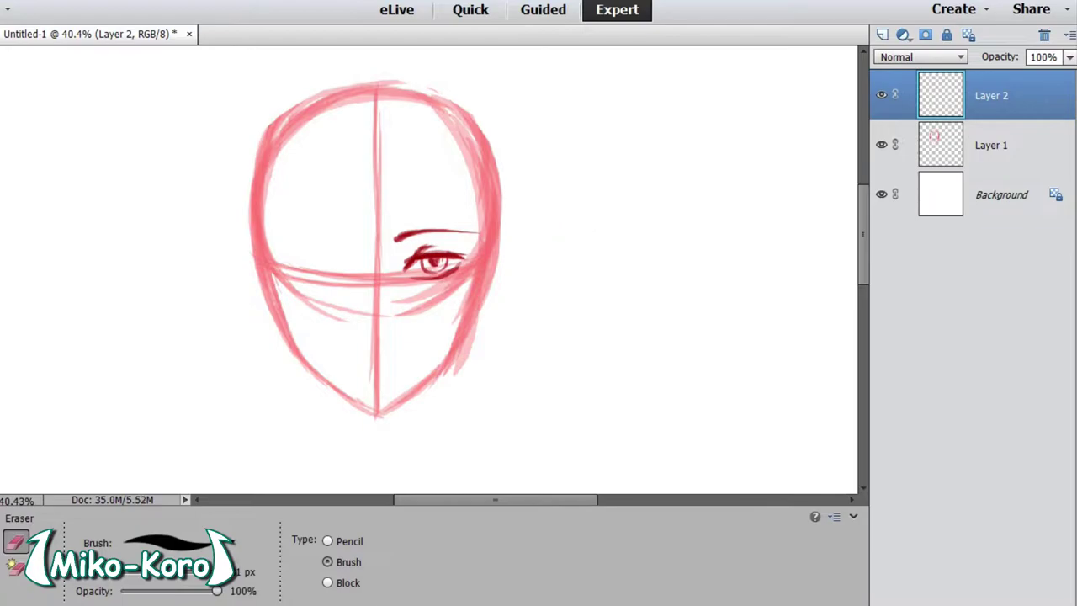
pyautogui.press('b')
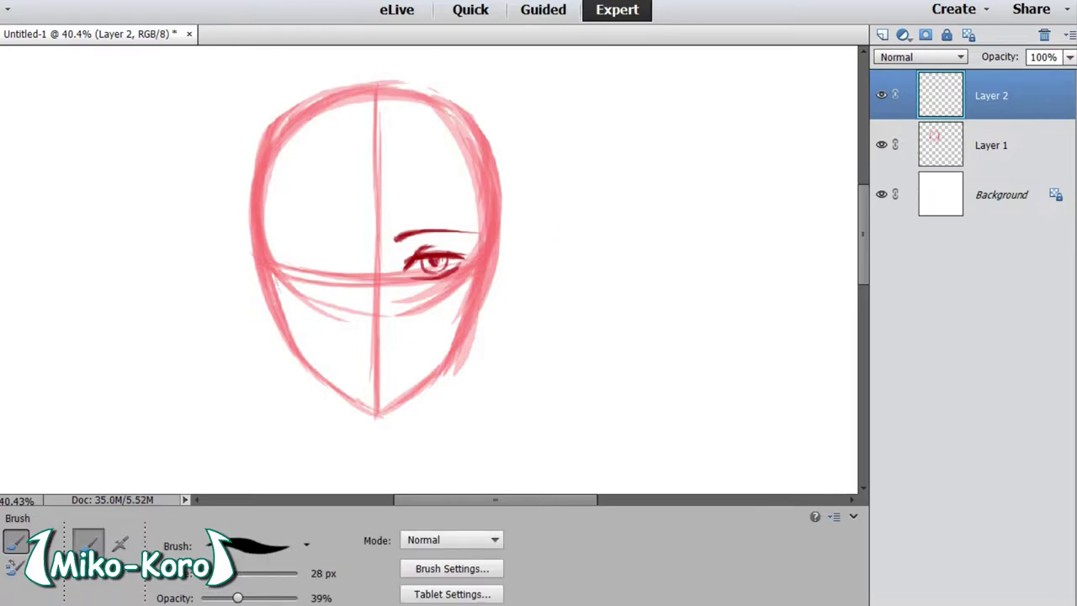
# Draw the matching left-hand eye with its eyelids, iris and pupil on Layer 2.
pyautogui.moveTo(336, 252)
pyautogui.mouseDown()
pyautogui.moveTo(346, 266)
pyautogui.moveTo(305, 254)
pyautogui.moveTo(335, 252)
pyautogui.moveTo(345, 271)
pyautogui.moveTo(285, 256)
pyautogui.mouseUp()
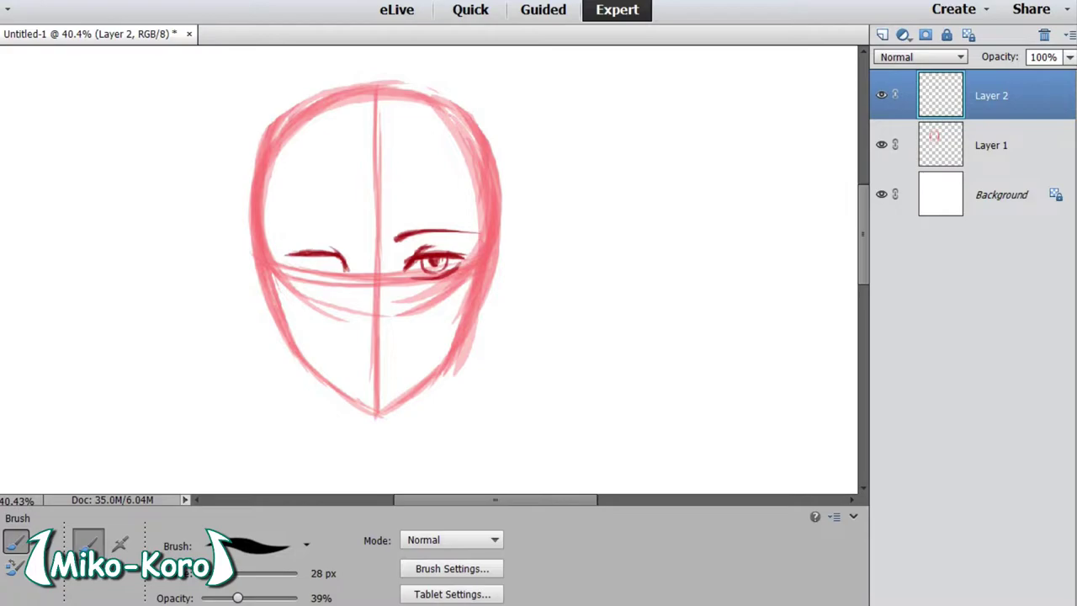
pyautogui.moveTo(295, 266)
pyautogui.mouseDown()
pyautogui.moveTo(325, 275)
pyautogui.moveTo(346, 268)
pyautogui.moveTo(336, 258)
pyautogui.mouseUp()
pyautogui.moveTo(289, 256); pyautogui.dragTo(316, 256)
pyautogui.moveTo(320, 257)
pyautogui.mouseDown()
pyautogui.moveTo(310, 266)
pyautogui.moveTo(326, 270)
pyautogui.moveTo(311, 271)
pyautogui.moveTo(341, 264)
pyautogui.mouseUp()
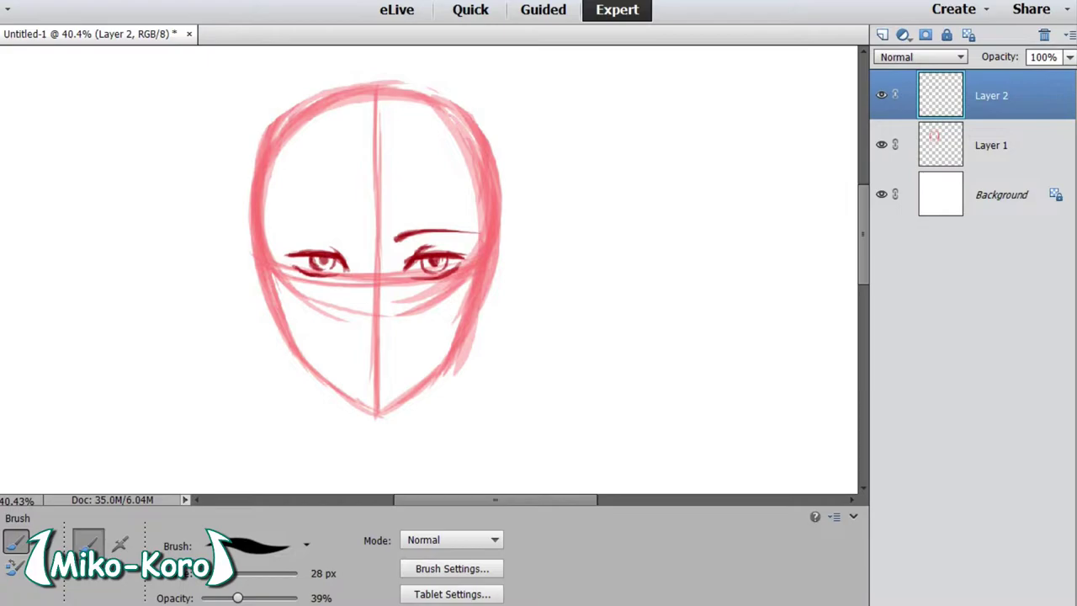
# Draw and reshape the eyebrow above the left-hand eye, and darken that eye's inner corner.
pyautogui.moveTo(340, 240); pyautogui.dragTo(282, 242)
pyautogui.moveTo(349, 238); pyautogui.dragTo(277, 241)
pyautogui.moveTo(321, 237); pyautogui.dragTo(281, 240)
pyautogui.press('e')
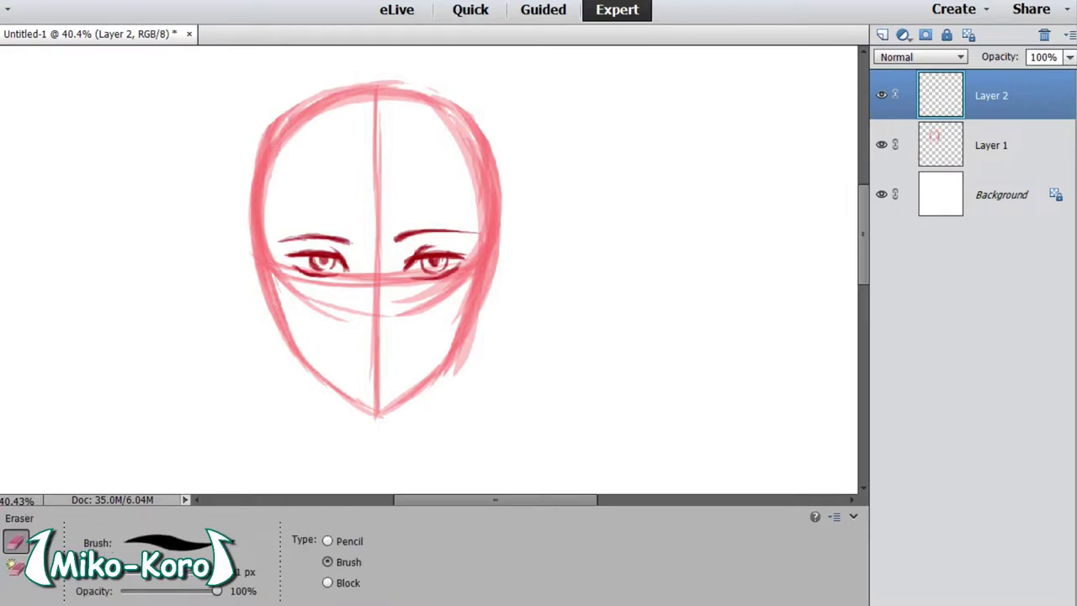
pyautogui.moveTo(353, 239)
pyautogui.mouseDown()
pyautogui.moveTo(279, 240)
pyautogui.moveTo(350, 242)
pyautogui.moveTo(290, 236)
pyautogui.mouseUp()
pyautogui.press('b')
pyautogui.moveTo(305, 238); pyautogui.dragTo(277, 241)
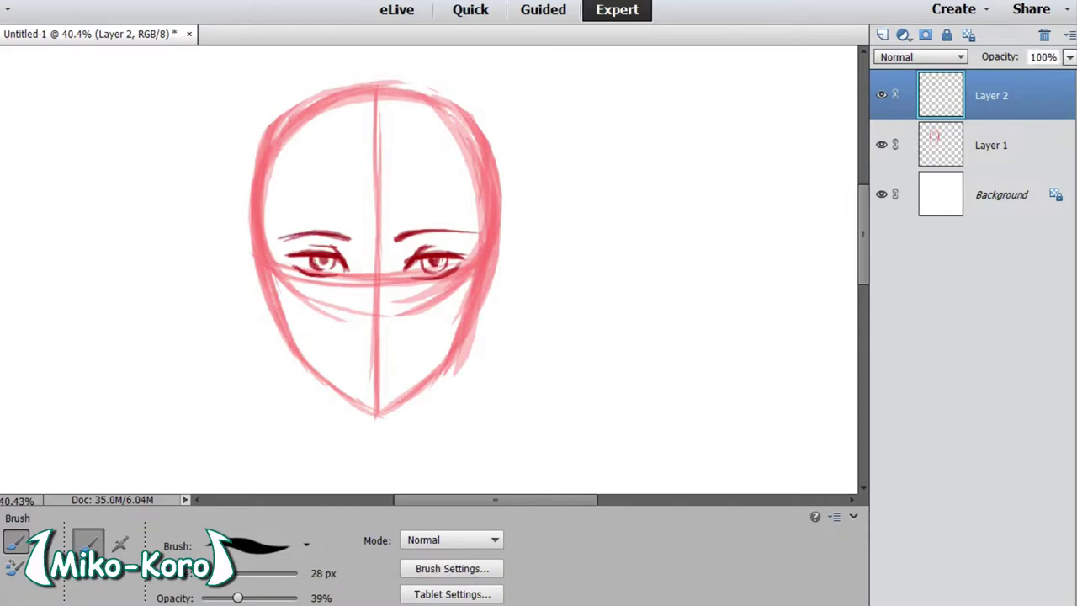
pyautogui.moveTo(338, 261); pyautogui.dragTo(346, 271)
# Select the left-hand eye and eyebrow with the Lasso, shift them slightly downward, and deselect.
pyautogui.press('l')
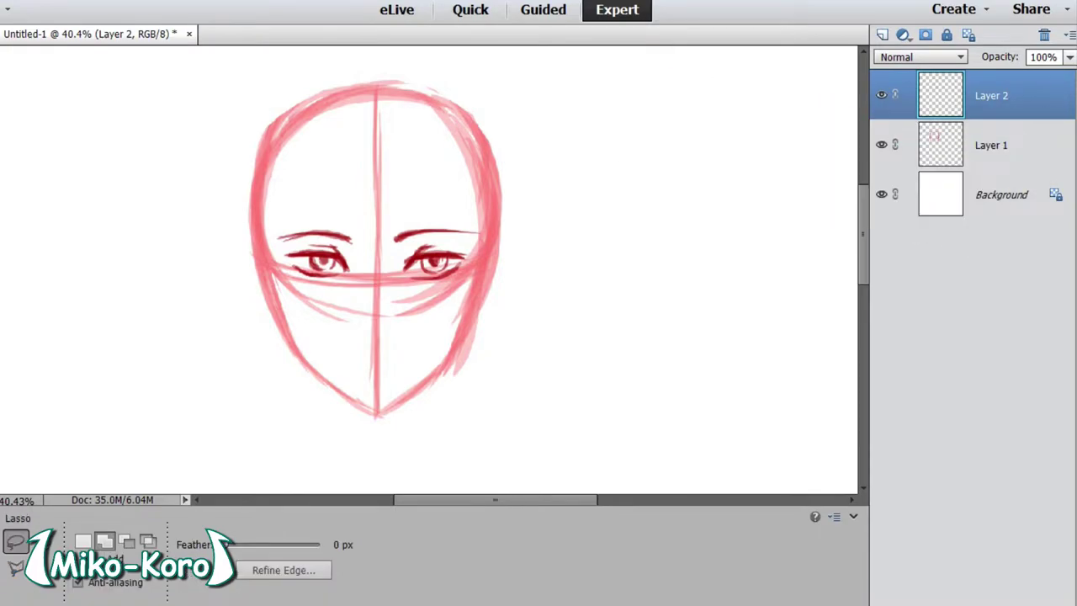
pyautogui.moveTo(345, 217)
pyautogui.mouseDown()
pyautogui.moveTo(371, 281)
pyautogui.moveTo(346, 218)
pyautogui.moveTo(354, 229)
pyautogui.mouseUp()
pyautogui.press('v')
pyautogui.hotkey('ctrl', 'd')
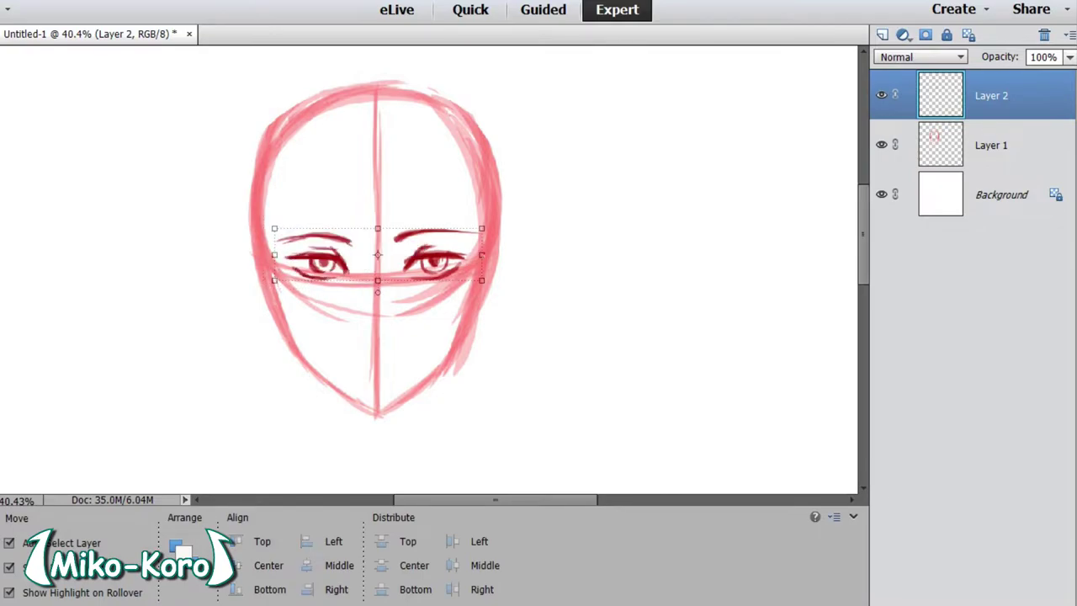
# Mark the side of the nose bridge with a short stroke between the eyes.
pyautogui.press('b')
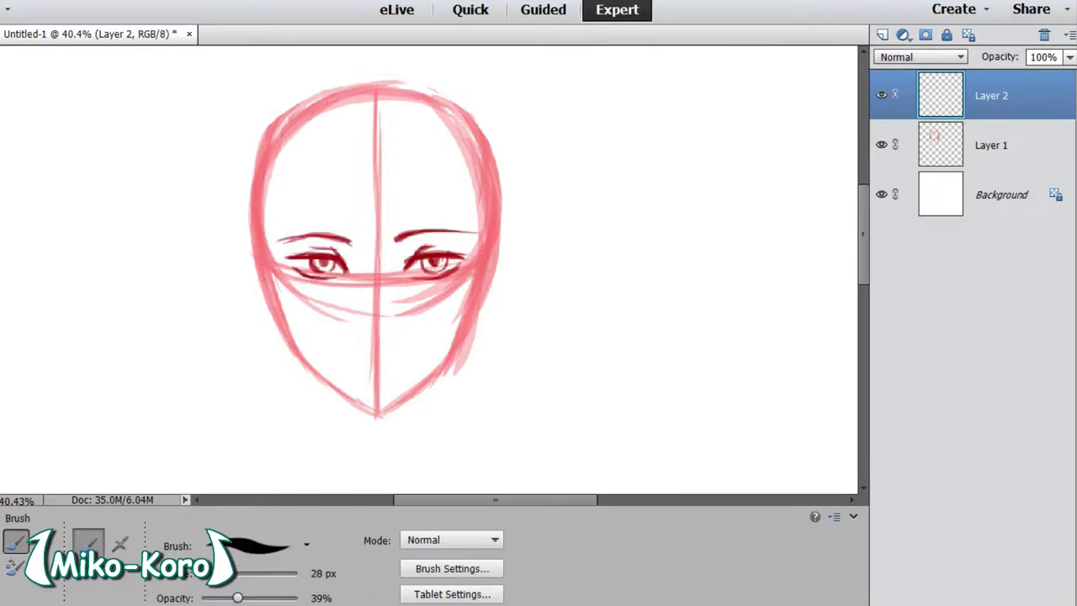
pyautogui.moveTo(392, 259); pyautogui.dragTo(387, 271)
# Sketch a curved horizontal guideline across the lower face on Layer 1 with a 43 px brush.
pyautogui.click(991, 146)
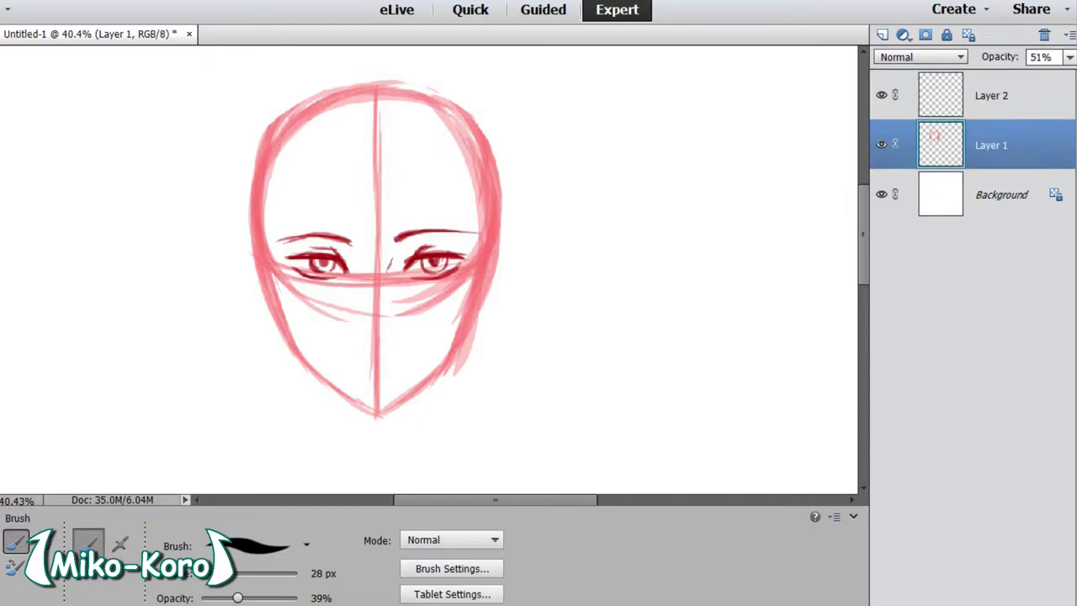
pyautogui.press(']')
pyautogui.press(']')
pyautogui.press(']')
pyautogui.moveTo(287, 318)
pyautogui.mouseDown()
pyautogui.moveTo(338, 329)
pyautogui.moveTo(459, 319)
pyautogui.mouseUp()
pyautogui.moveTo(459, 319)
pyautogui.mouseDown()
pyautogui.moveTo(305, 322)
pyautogui.moveTo(461, 324)
pyautogui.mouseUp()
pyautogui.moveTo(286, 323); pyautogui.dragTo(451, 325)
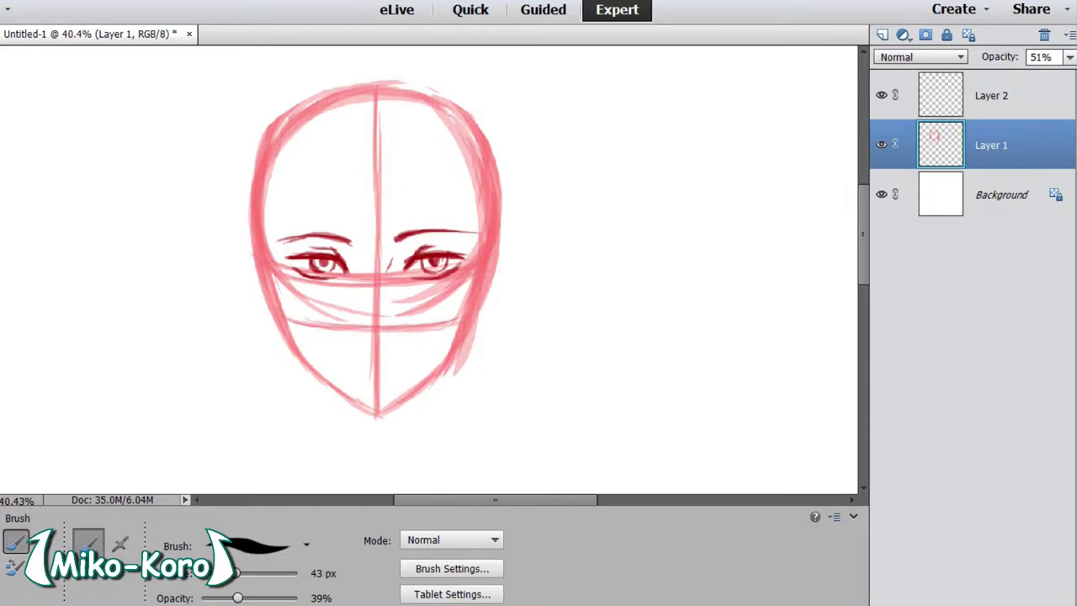
# Draw the two small nostril marks on Layer 2 where the lower guideline crosses the centre line, using a 35 px brush.
pyautogui.click(991, 96)
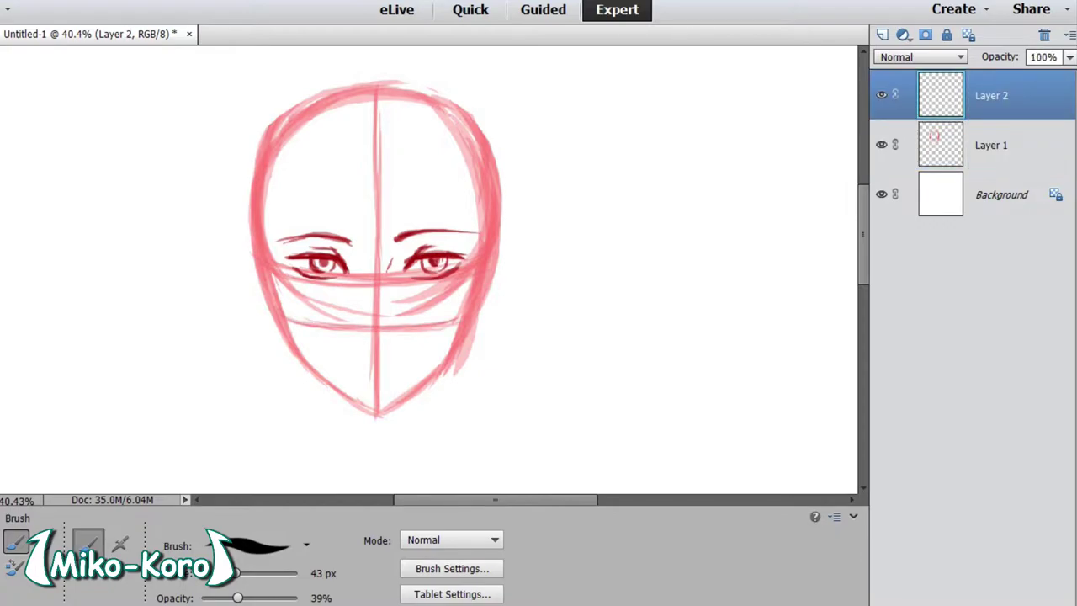
pyautogui.press('[')
pyautogui.moveTo(369, 329); pyautogui.dragTo(358, 332)
pyautogui.moveTo(391, 261); pyautogui.dragTo(387, 275)
pyautogui.hotkey('ctrl', 'z')
# Add a new layer above Layer 1 and sketch the small philtrum shape below the nostrils on it.
pyautogui.click(991, 146)
pyautogui.click(881, 34)
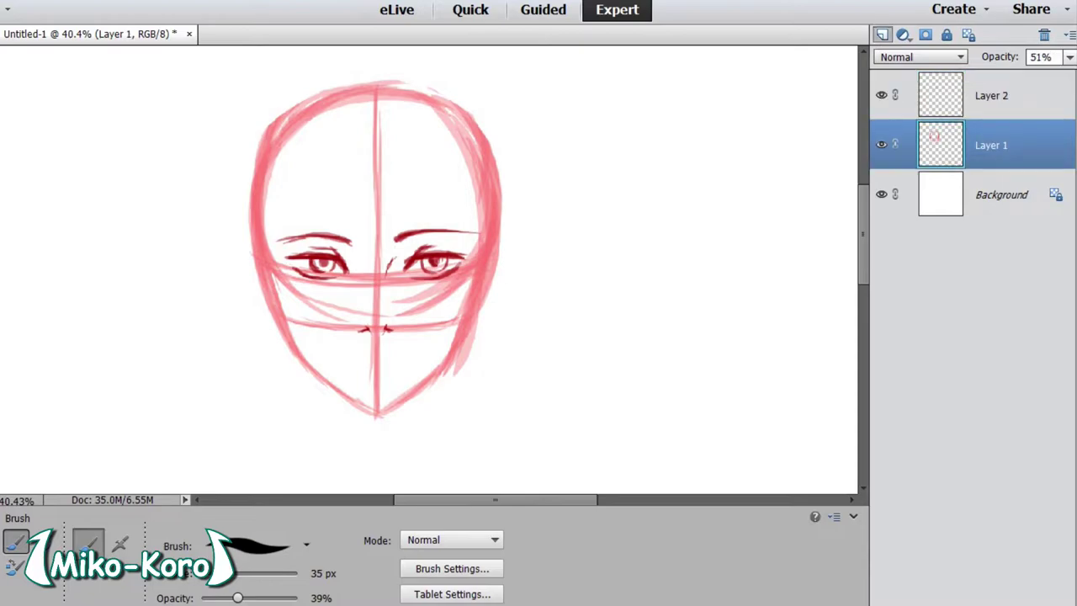
pyautogui.moveTo(371, 337); pyautogui.dragTo(380, 346)
pyautogui.moveTo(377, 348); pyautogui.dragTo(384, 347)
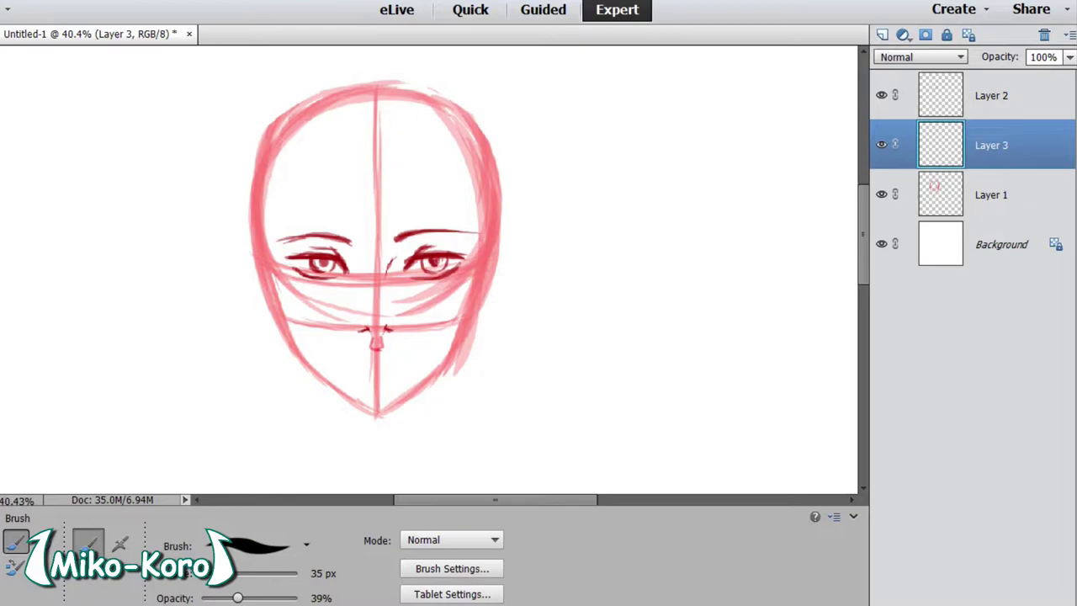
pyautogui.click(990, 96)
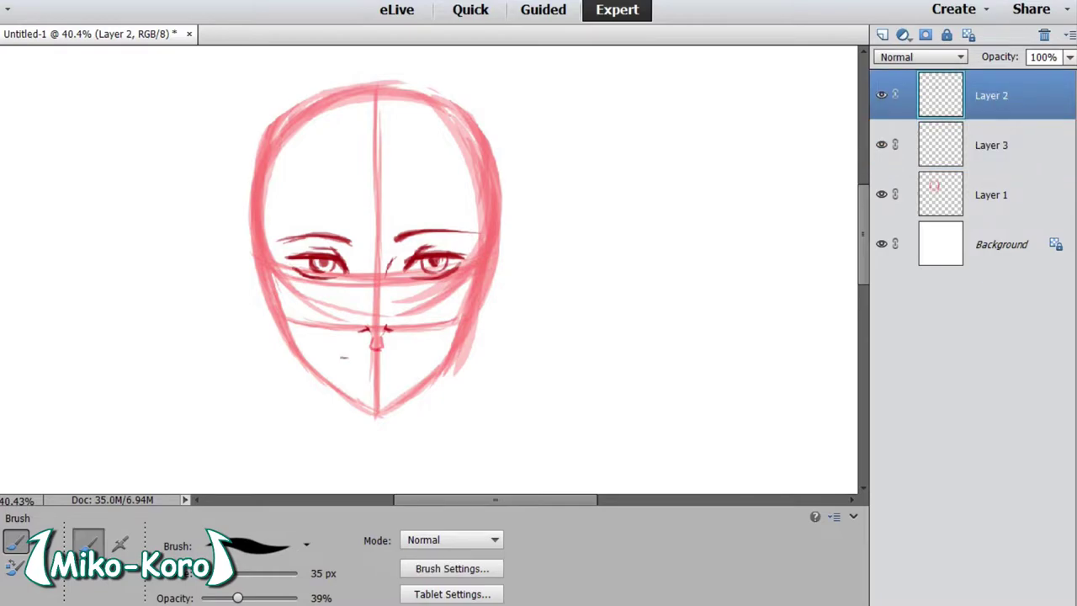
pyautogui.hotkey('ctrl', 'z')
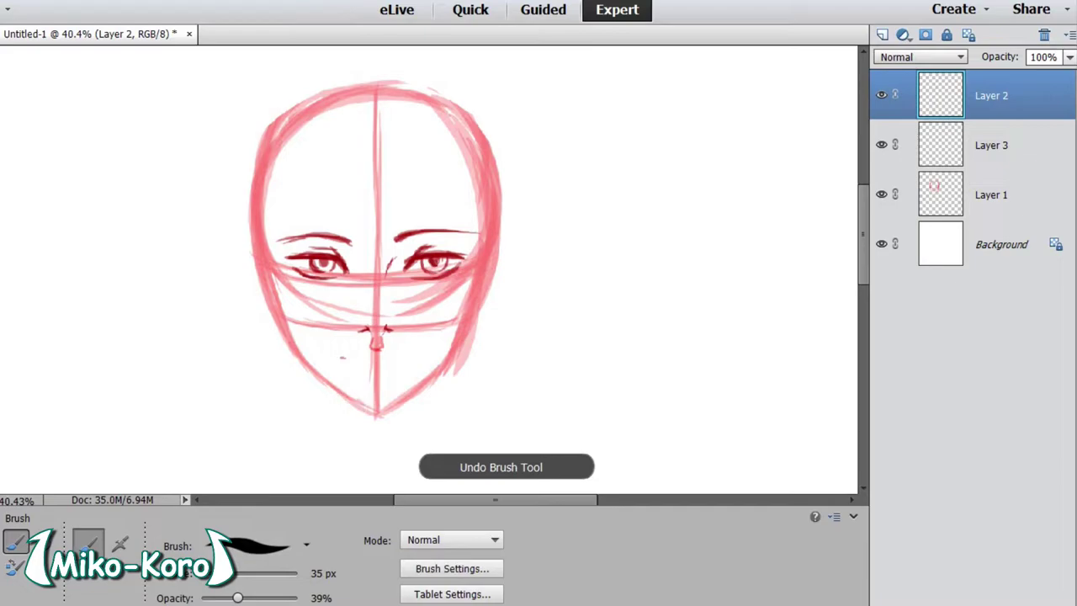
pyautogui.hotkey('ctrl', 'z')
pyautogui.moveTo(345, 360); pyautogui.dragTo(351, 361)
pyautogui.hotkey('ctrl', 'z')
# Draw the mouth line with short upper-lip and lower-lip marks below the philtrum on Layer 2.
pyautogui.click(991, 96)
pyautogui.moveTo(344, 364); pyautogui.dragTo(374, 362)
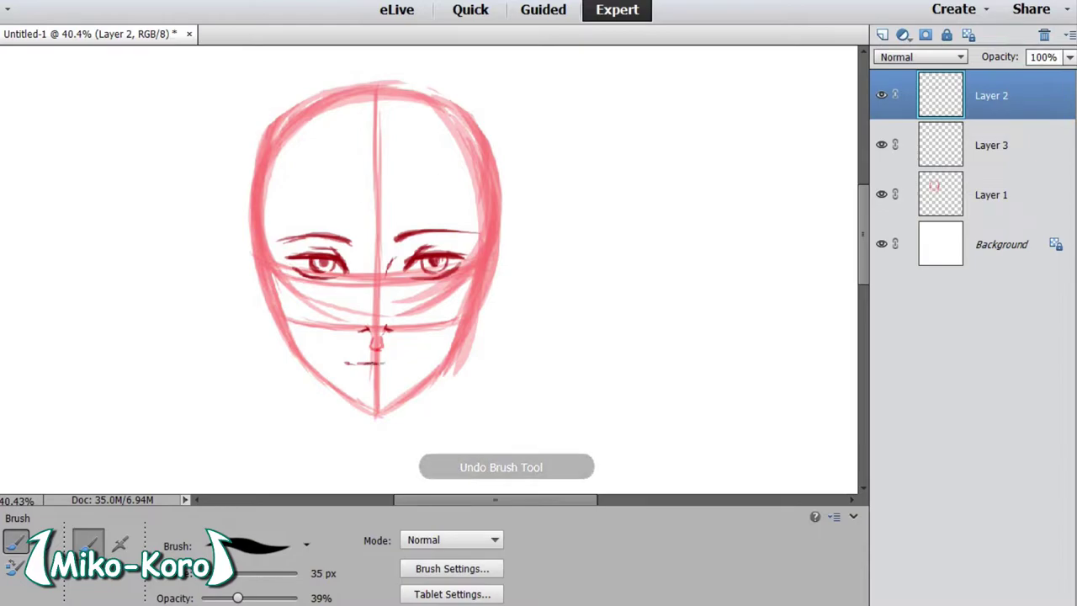
pyautogui.moveTo(376, 362)
pyautogui.mouseDown()
pyautogui.moveTo(409, 364)
pyautogui.moveTo(367, 364)
pyautogui.mouseUp()
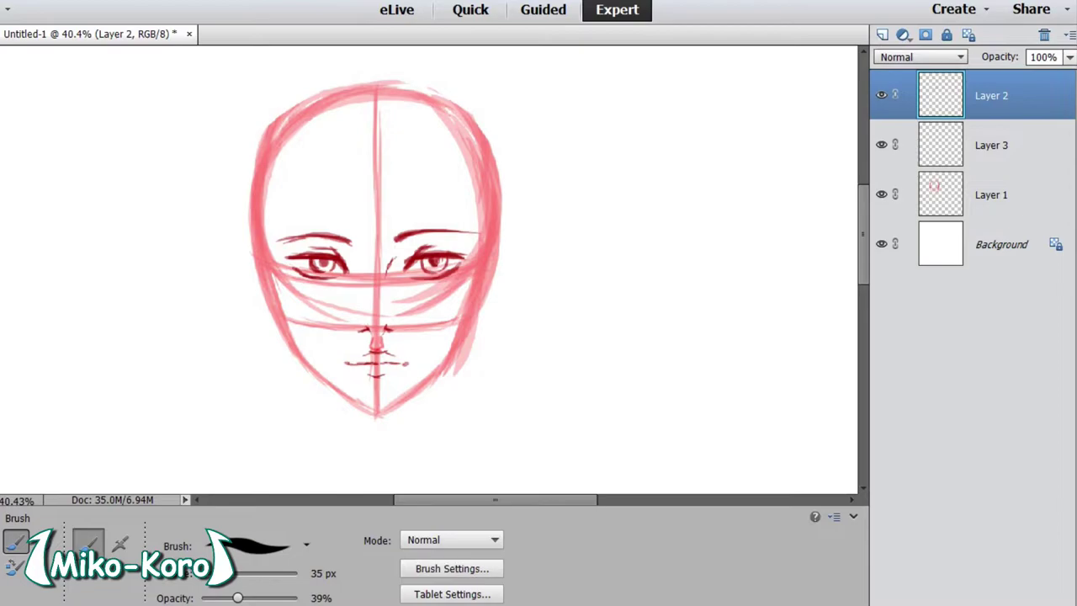
# Hide Layer 3 and scale the facial features on Layer 2 down slightly, then return to the Brush.
pyautogui.click(882, 144)
pyautogui.press('v')
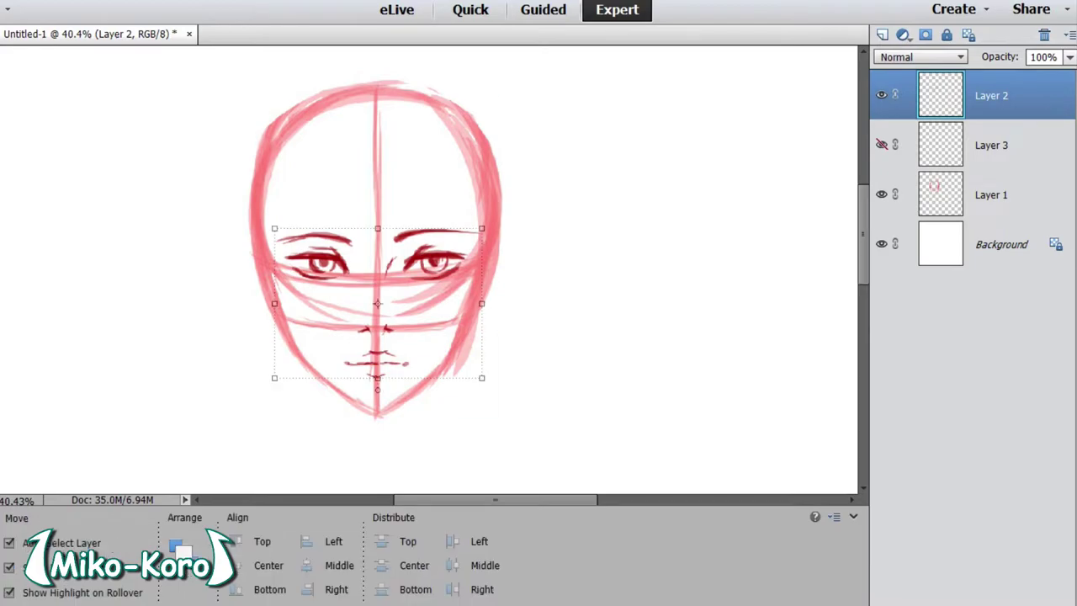
pyautogui.moveTo(481, 228); pyautogui.dragTo(450, 254)
pyautogui.click(414, 383)
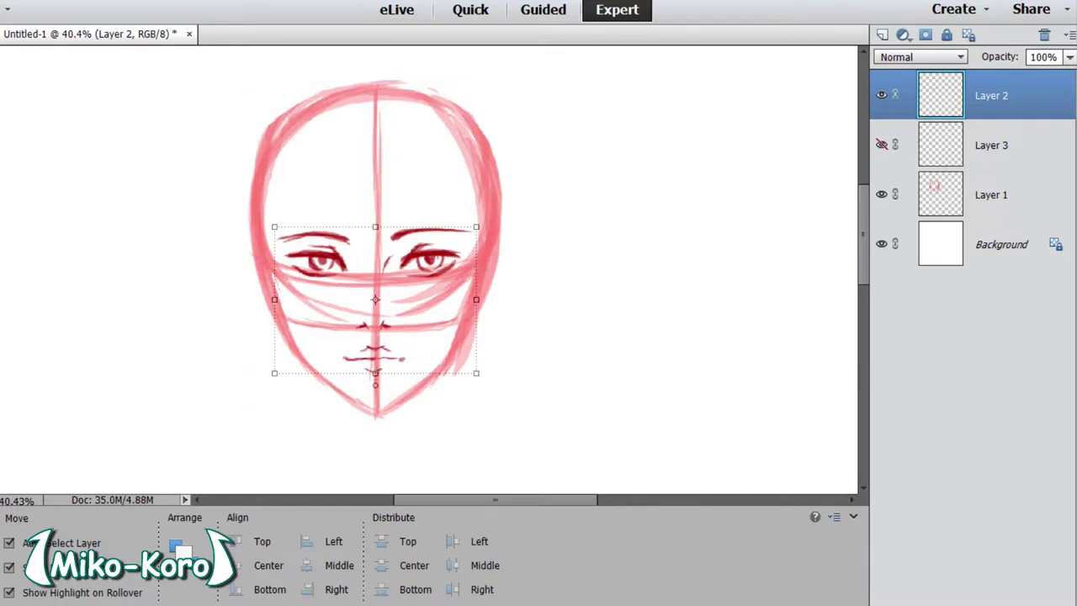
pyautogui.press('b')
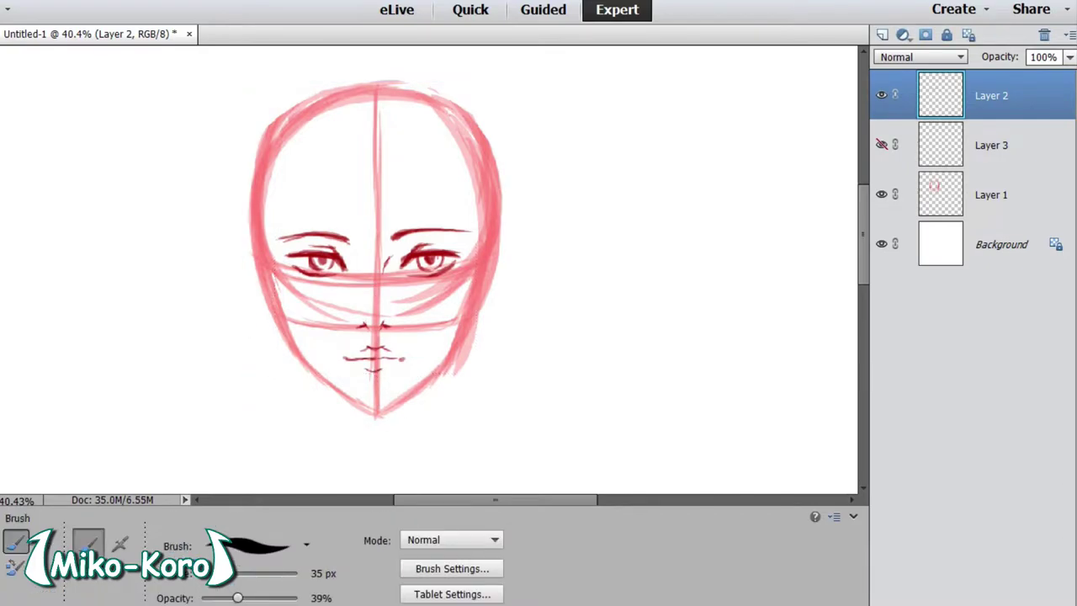
pyautogui.moveTo(375, 379); pyautogui.dragTo(376, 417)
pyautogui.hotkey('ctrl', 'z')
pyautogui.hotkey('ctrl', 'z')
pyautogui.hotkey('ctrl', 'z')
# Trace the jaw and skull outline over the construction sketch on Layer 2, hiding Layer 1 to refine the right-hand side of the face.
pyautogui.moveTo(283, 328)
pyautogui.mouseDown()
pyautogui.moveTo(307, 370)
pyautogui.moveTo(372, 415)
pyautogui.mouseUp()
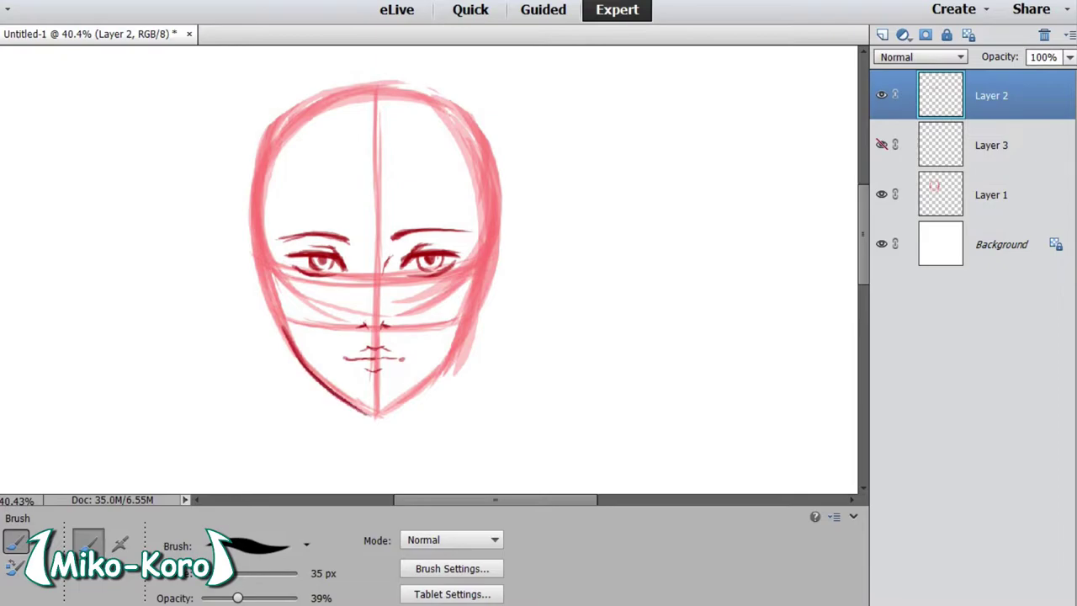
pyautogui.moveTo(463, 332)
pyautogui.mouseDown()
pyautogui.moveTo(433, 380)
pyautogui.moveTo(379, 415)
pyautogui.mouseUp()
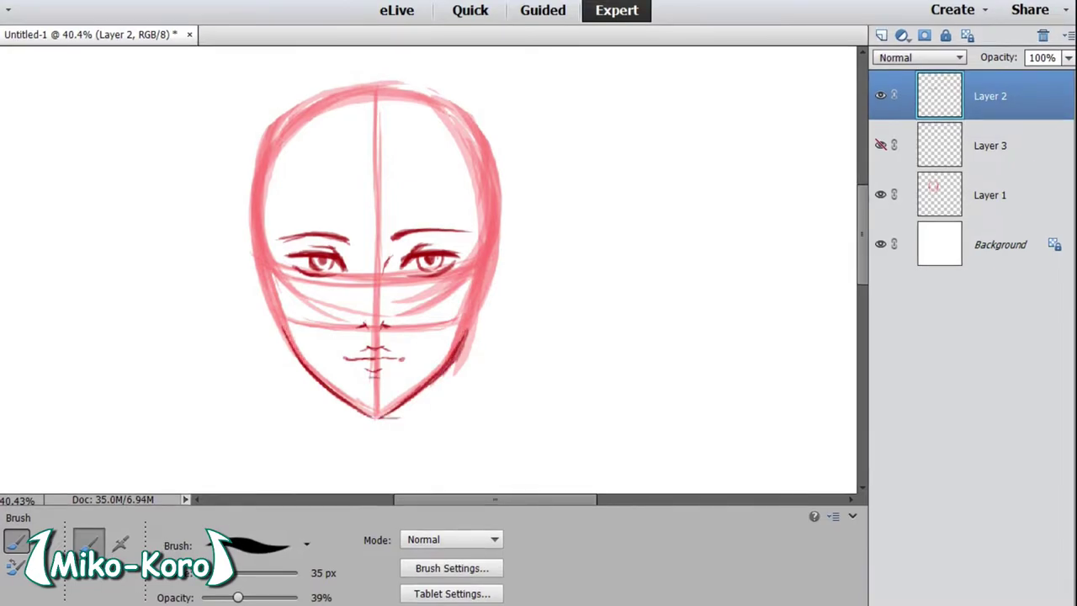
pyautogui.moveTo(330, 99)
pyautogui.mouseDown()
pyautogui.moveTo(268, 158)
pyautogui.moveTo(258, 197)
pyautogui.moveTo(256, 273)
pyautogui.moveTo(291, 345)
pyautogui.mouseUp()
pyautogui.moveTo(305, 111)
pyautogui.mouseDown()
pyautogui.moveTo(409, 91)
pyautogui.moveTo(446, 102)
pyautogui.moveTo(473, 143)
pyautogui.moveTo(491, 205)
pyautogui.moveTo(474, 318)
pyautogui.moveTo(456, 358)
pyautogui.mouseUp()
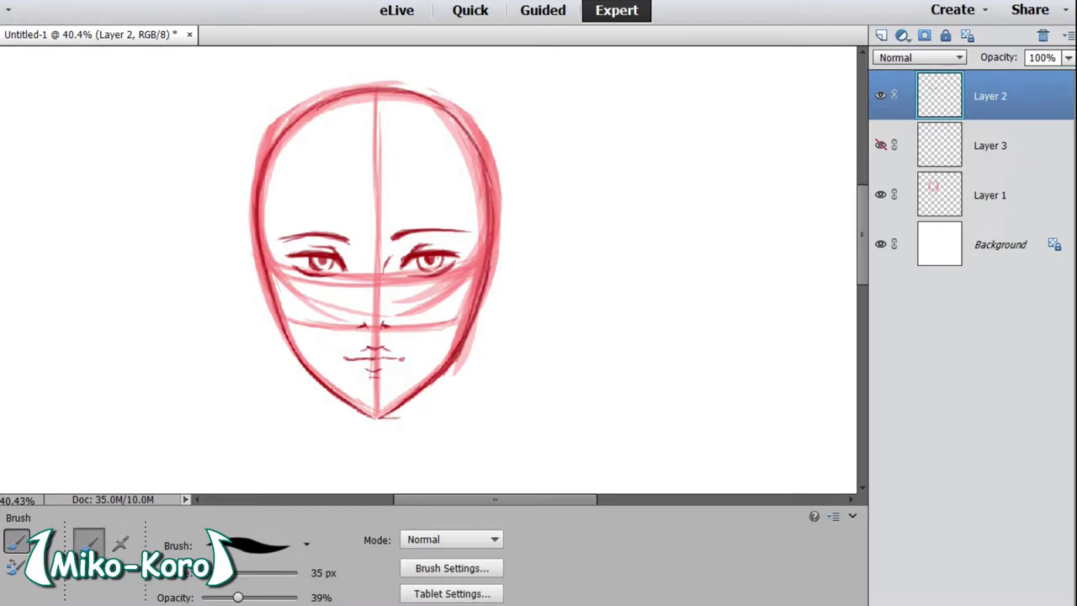
pyautogui.click(880, 195)
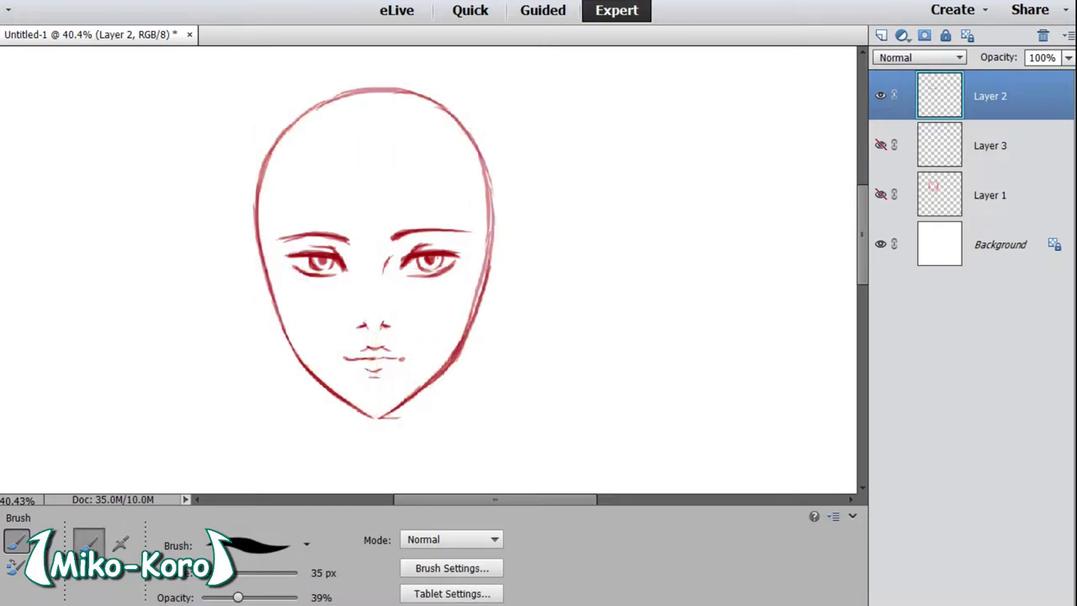
pyautogui.moveTo(490, 171); pyautogui.dragTo(462, 340)
# Show Layer 3 and draw horizontal guidelines on it from the outer eye corners past both sides of the head.
pyautogui.click(880, 145)
pyautogui.click(990, 146)
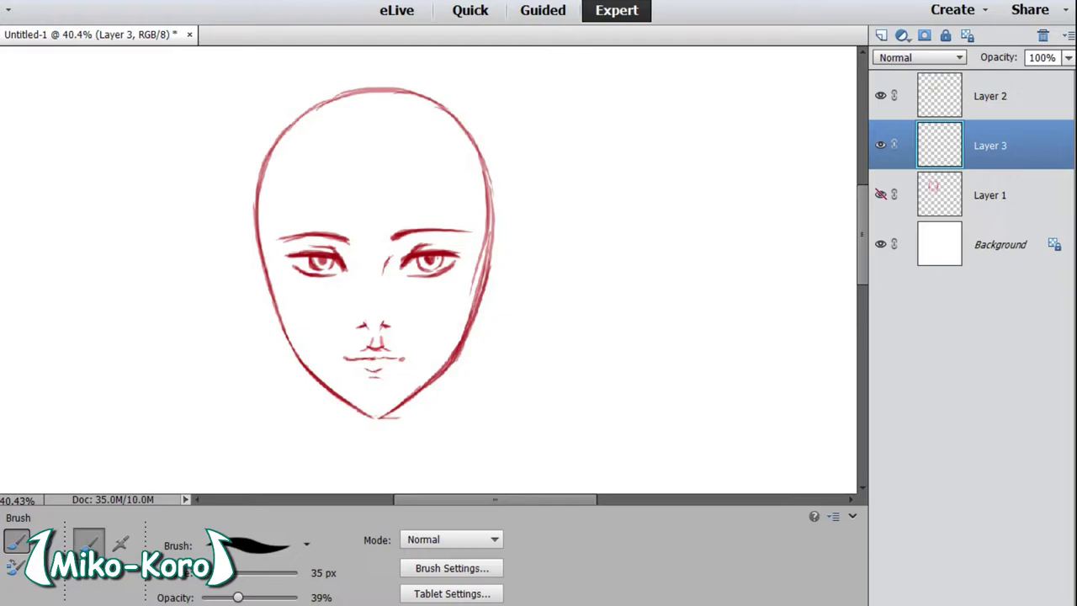
pyautogui.moveTo(286, 260); pyautogui.dragTo(251, 259)
pyautogui.moveTo(461, 261); pyautogui.dragTo(493, 263)
pyautogui.moveTo(271, 258); pyautogui.dragTo(308, 257)
pyautogui.moveTo(459, 257); pyautogui.dragTo(489, 259)
# Sketch both ears on Layer 3 from the eye guidelines down to about nose level, including their inner folds.
pyautogui.moveTo(263, 257)
pyautogui.mouseDown()
pyautogui.moveTo(253, 254)
pyautogui.moveTo(244, 273)
pyautogui.moveTo(281, 328)
pyautogui.mouseUp()
pyautogui.moveTo(488, 257)
pyautogui.mouseDown()
pyautogui.moveTo(510, 252)
pyautogui.moveTo(500, 283)
pyautogui.mouseUp()
pyautogui.moveTo(496, 258)
pyautogui.mouseDown()
pyautogui.moveTo(486, 261)
pyautogui.moveTo(495, 296)
pyautogui.moveTo(474, 320)
pyautogui.moveTo(504, 252)
pyautogui.moveTo(488, 302)
pyautogui.mouseUp()
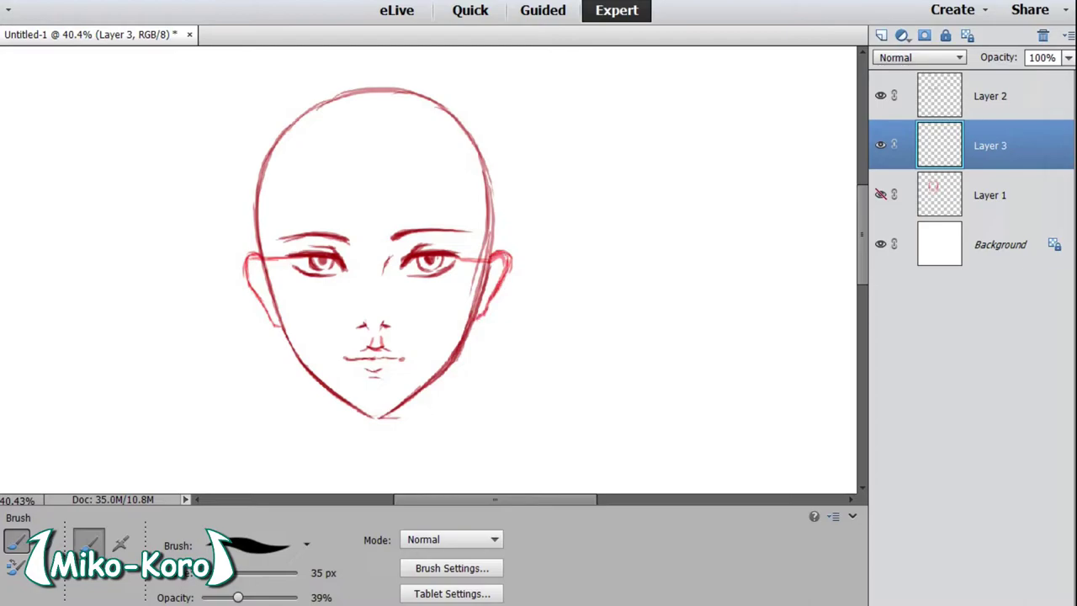
pyautogui.moveTo(507, 255); pyautogui.dragTo(475, 322)
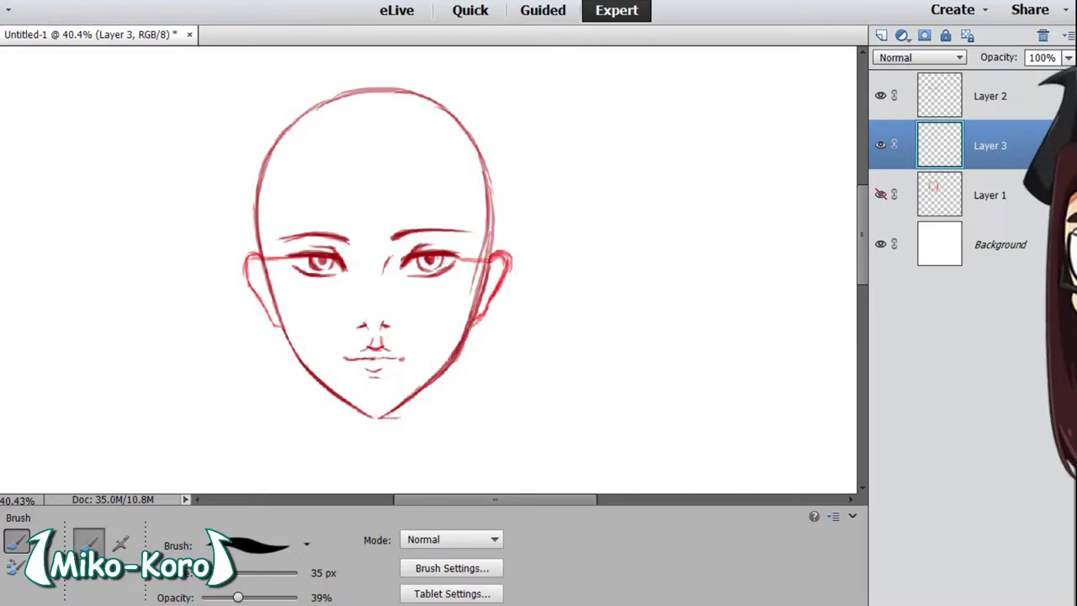
pyautogui.moveTo(489, 281); pyautogui.dragTo(483, 304)
pyautogui.moveTo(259, 278); pyautogui.dragTo(270, 302)
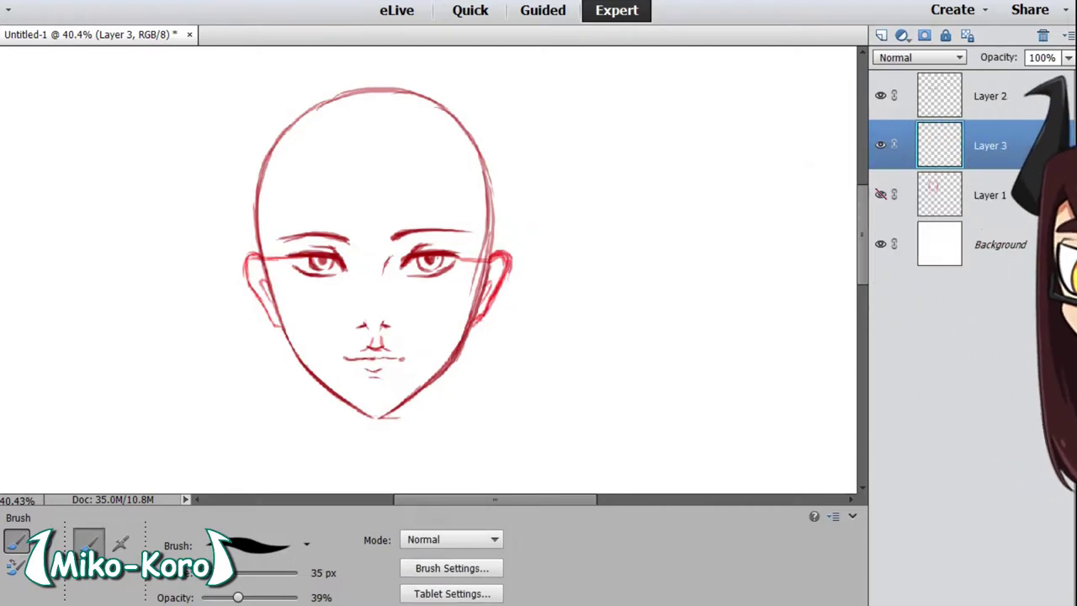
pyautogui.moveTo(272, 324); pyautogui.dragTo(283, 330)
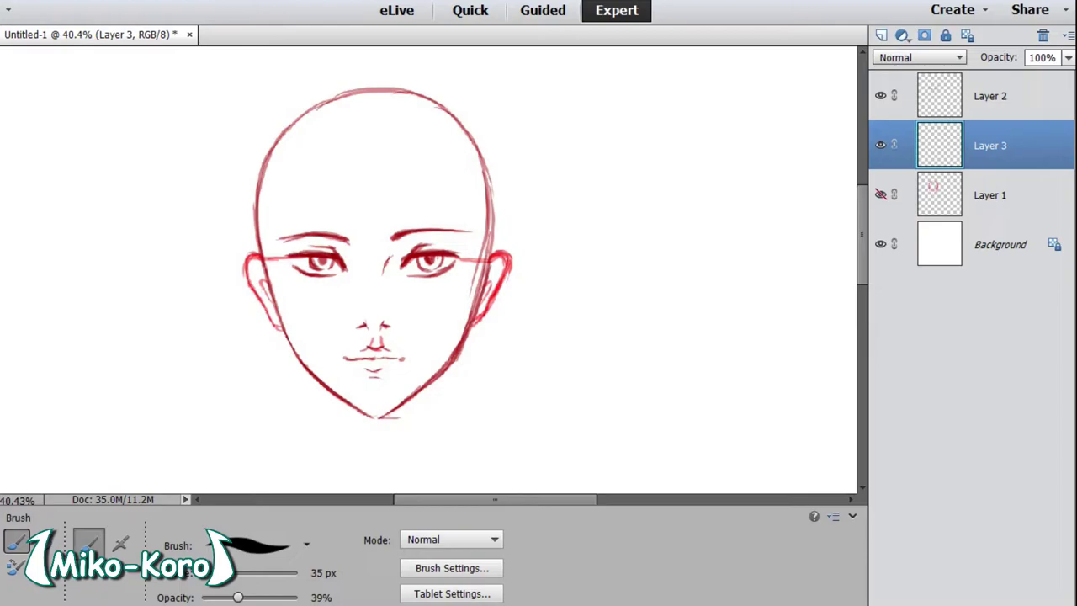
# Erase the eye-to-ear guidelines on Layer 3 and lower that layer's opacity.
pyautogui.press('e')
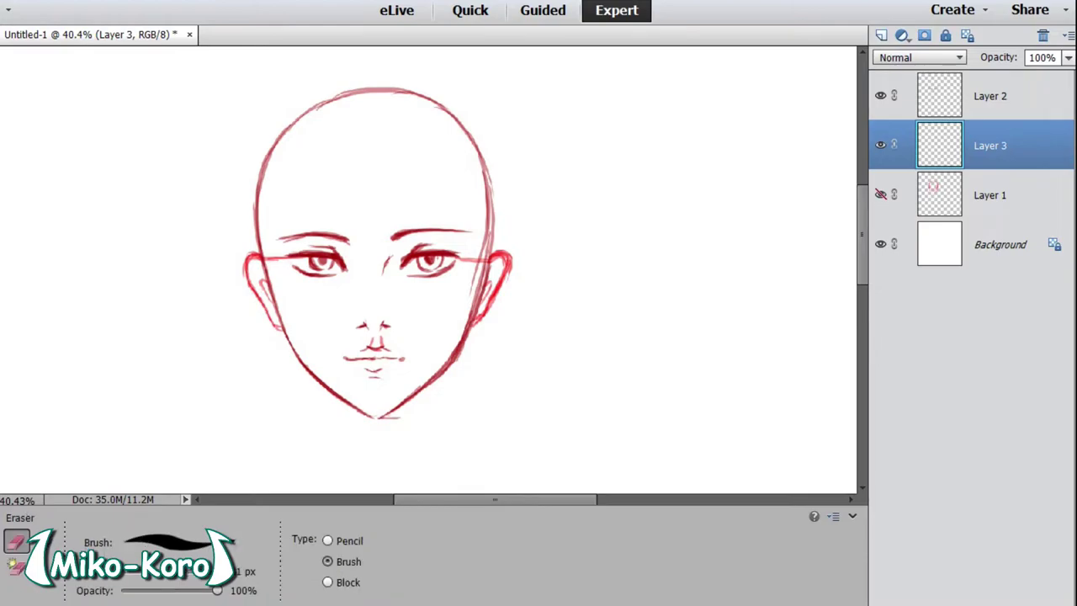
pyautogui.moveTo(481, 259); pyautogui.dragTo(459, 257)
pyautogui.press('b')
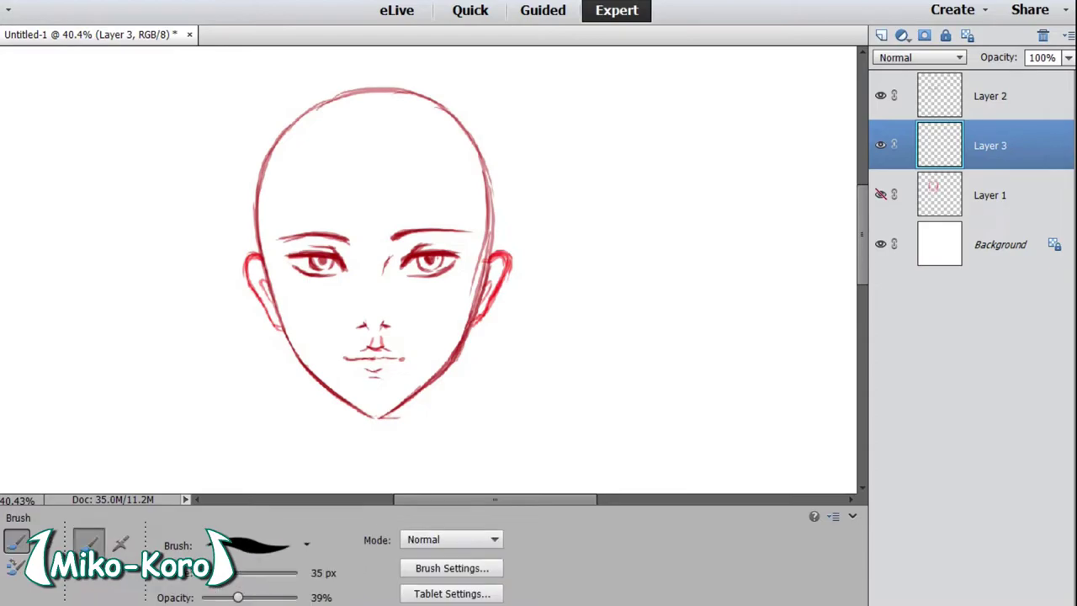
pyautogui.click(1068, 58)
pyautogui.moveTo(1070, 76); pyautogui.dragTo(1036, 76)
pyautogui.press('Return')
# Trace both ears on Layer 2, touch up the upper skull outline, and hide Layer 3.
pyautogui.click(990, 96)
pyautogui.moveTo(489, 252)
pyautogui.mouseDown()
pyautogui.moveTo(503, 254)
pyautogui.moveTo(507, 271)
pyautogui.moveTo(475, 325)
pyautogui.mouseUp()
pyautogui.moveTo(261, 252)
pyautogui.mouseDown()
pyautogui.moveTo(247, 259)
pyautogui.moveTo(251, 291)
pyautogui.moveTo(281, 330)
pyautogui.mouseUp()
pyautogui.moveTo(261, 280); pyautogui.dragTo(267, 285)
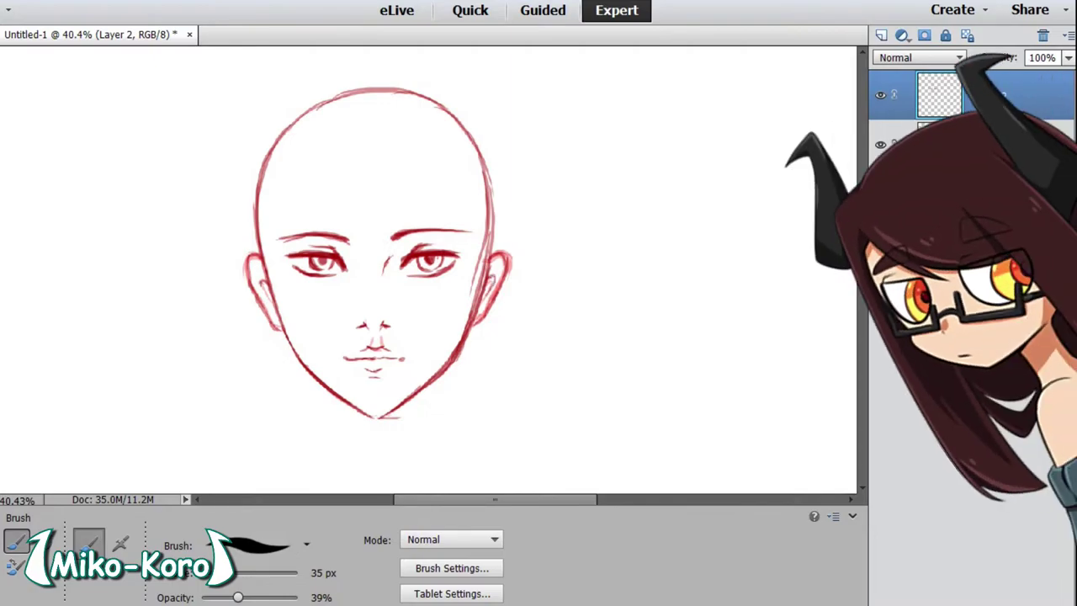
pyautogui.moveTo(342, 97); pyautogui.dragTo(277, 144)
pyautogui.click(881, 145)
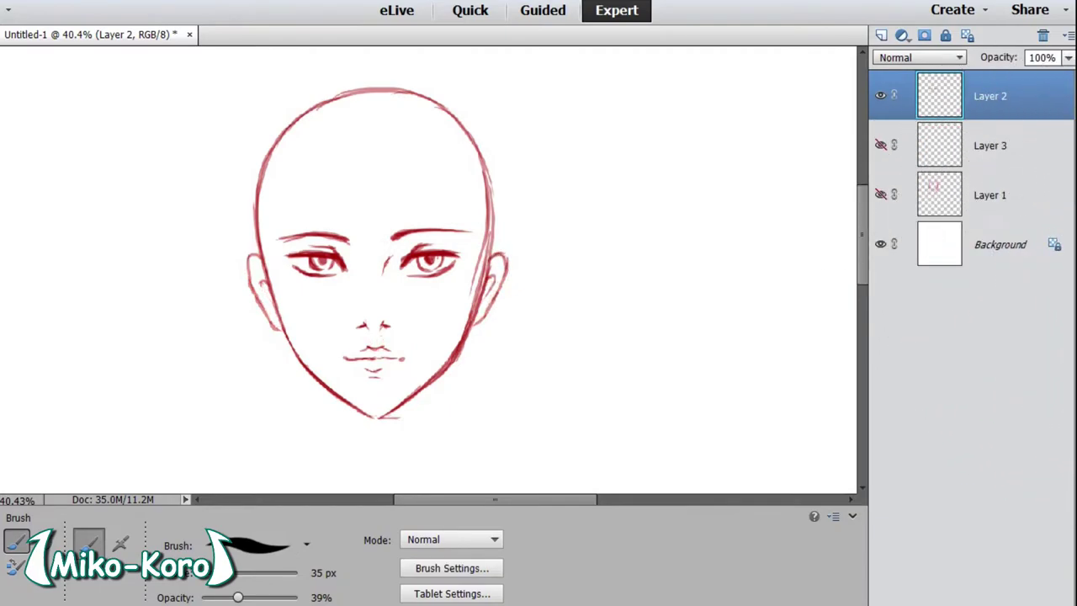
# Make Layer 1 visible and active, and set the brush size to 71 px.
pyautogui.press('z')
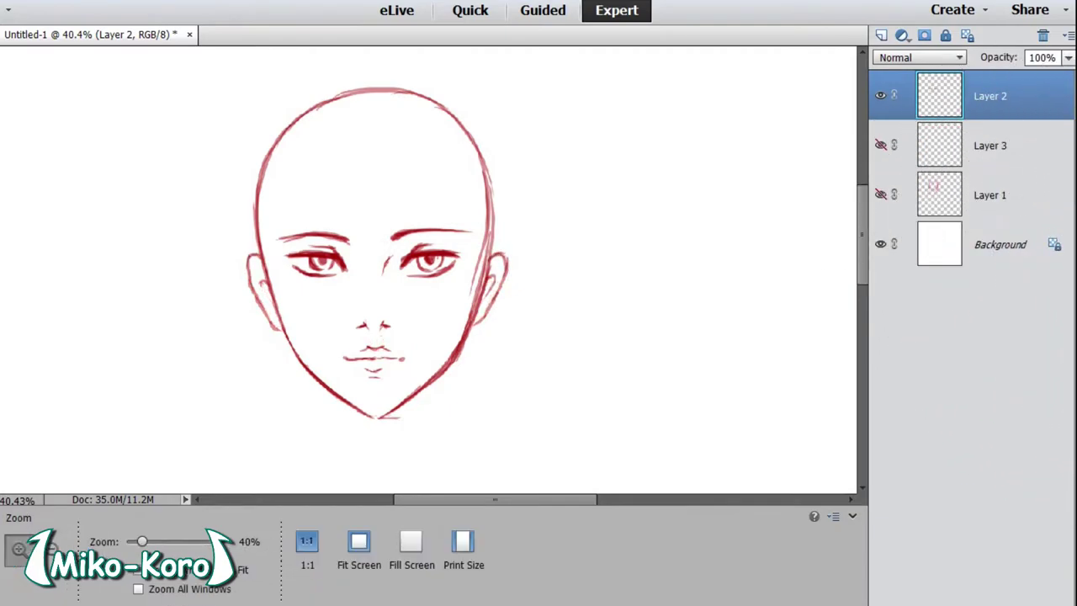
pyautogui.moveTo(143, 541); pyautogui.dragTo(134, 541)
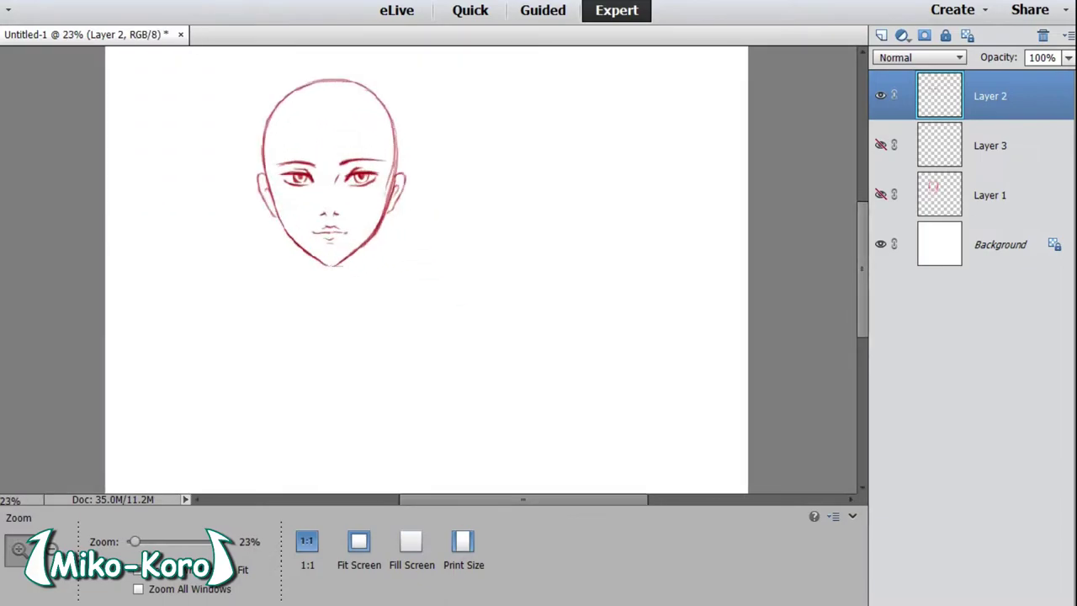
pyautogui.press('v')
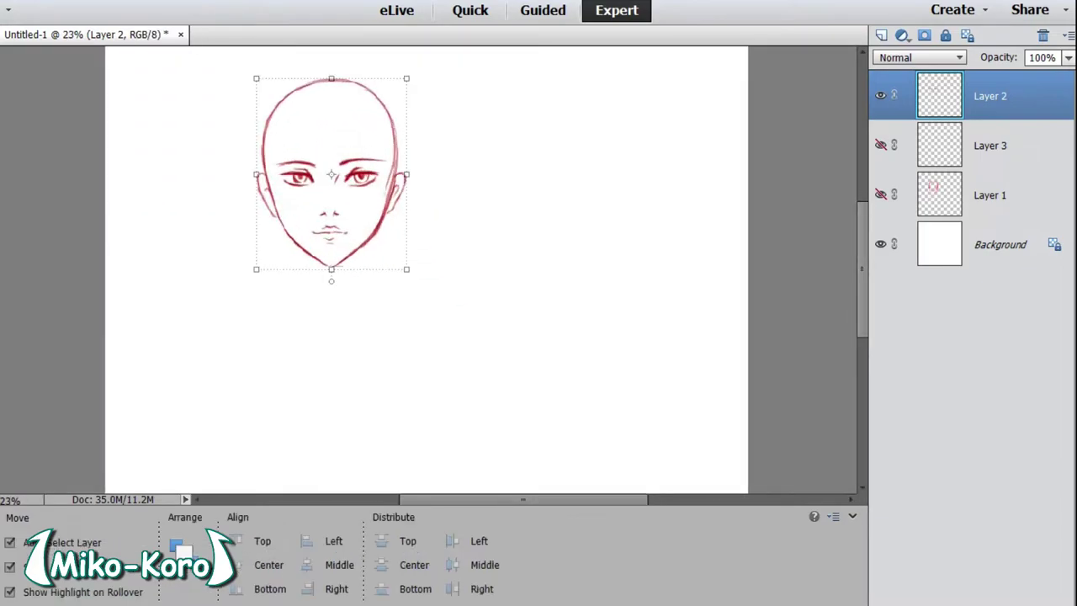
pyautogui.press('z')
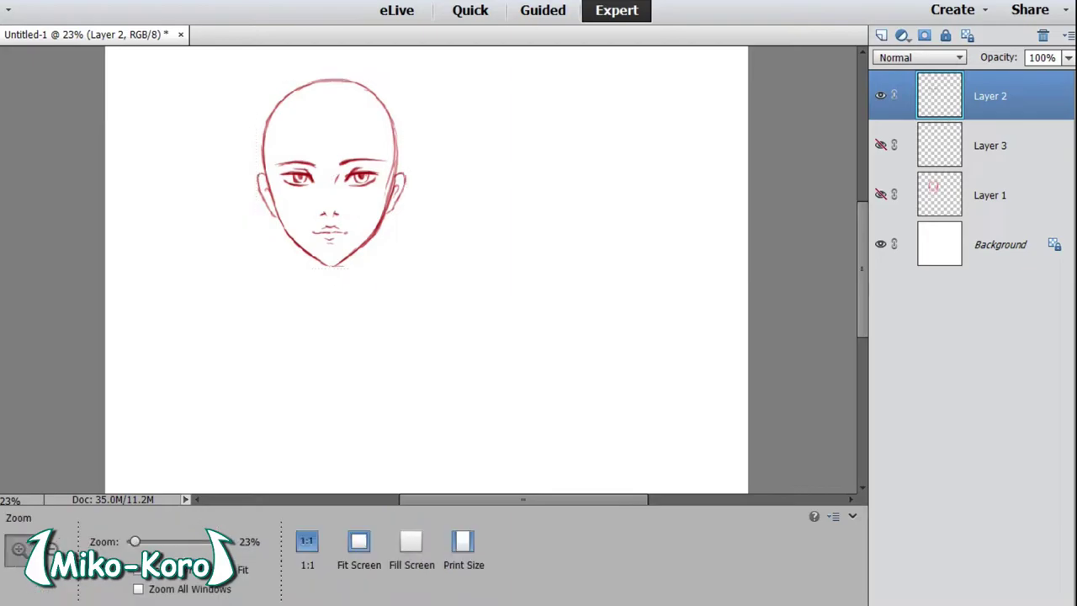
pyautogui.moveTo(341, 89); pyautogui.dragTo(750, 337)
pyautogui.moveTo(862, 247); pyautogui.dragTo(862, 237)
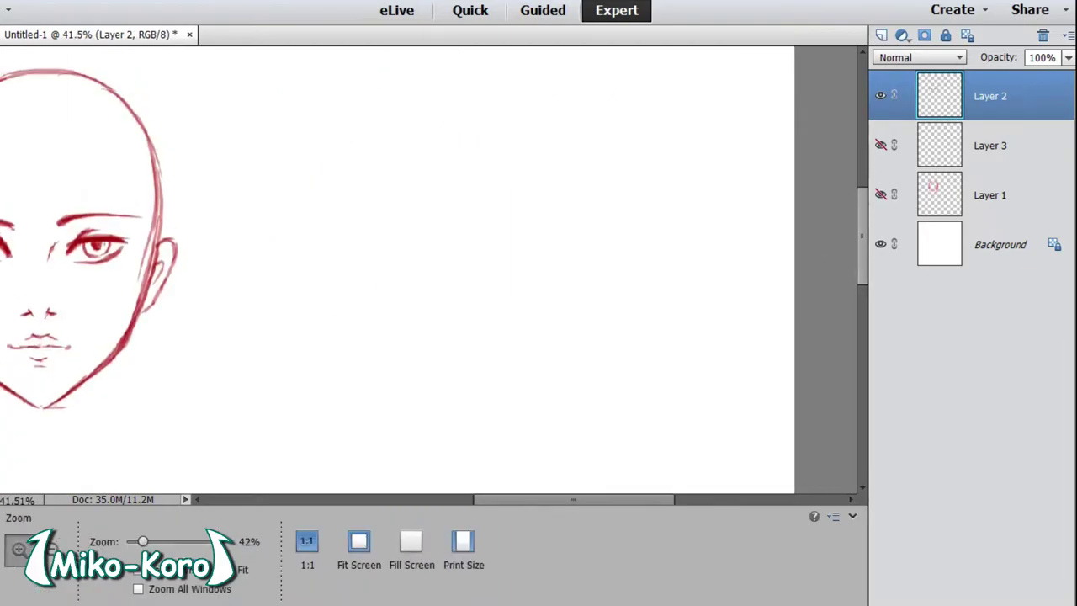
pyautogui.moveTo(573, 500); pyautogui.dragTo(545, 499)
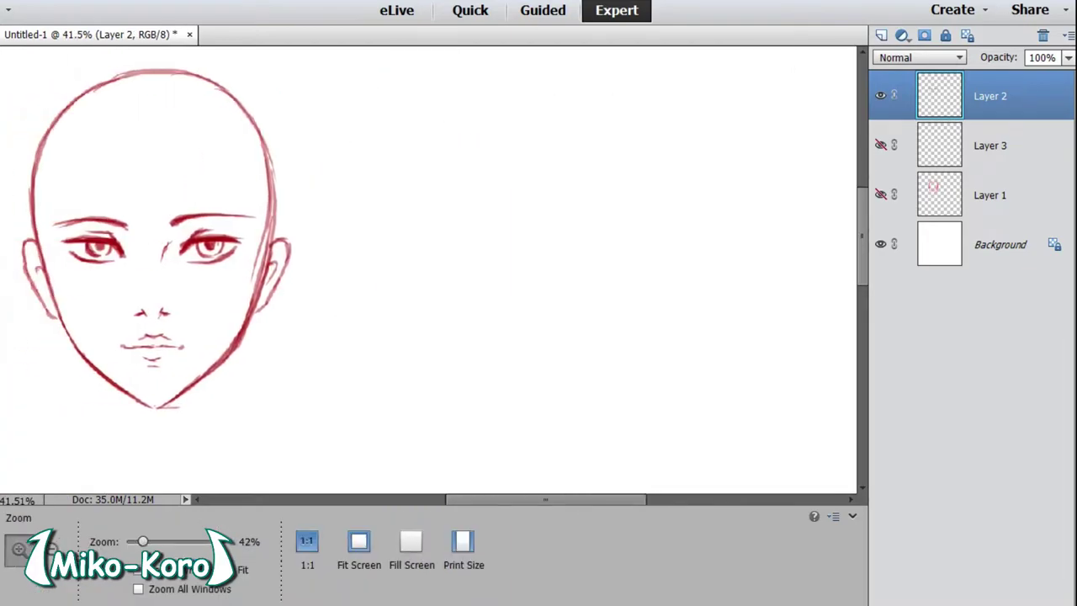
pyautogui.click(880, 194)
pyautogui.click(990, 195)
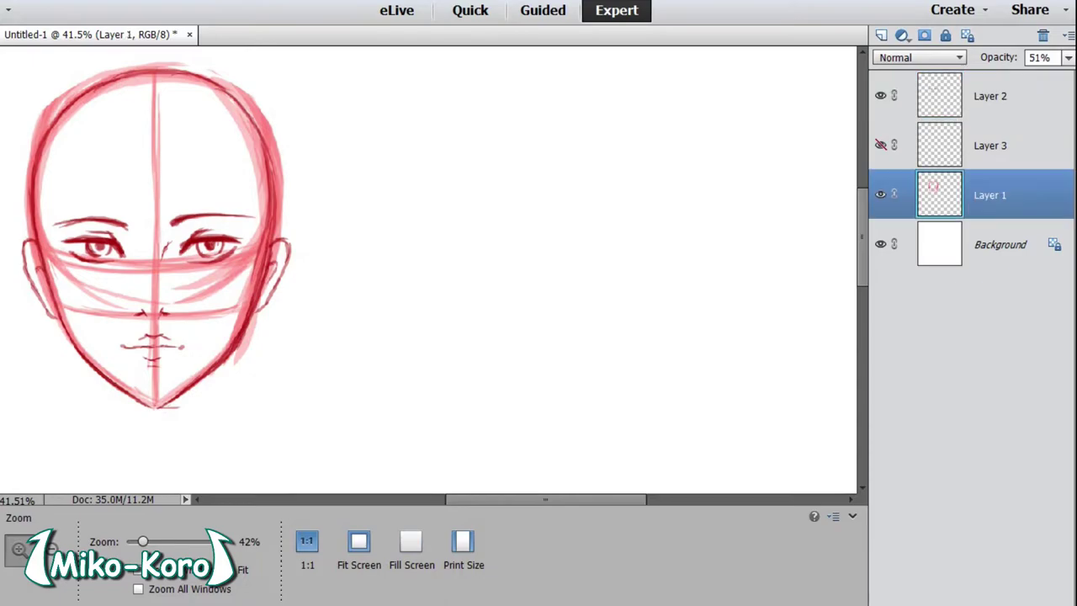
pyautogui.press('b')
pyautogui.moveTo(242, 572); pyautogui.dragTo(249, 572)
# Sketch a loose circle for a second head in the blank area beside the first face, with Layer 1 raised to 100% opacity.
pyautogui.moveTo(516, 82)
pyautogui.mouseDown()
pyautogui.moveTo(484, 159)
pyautogui.moveTo(595, 62)
pyautogui.mouseUp()
pyautogui.click(1068, 57)
pyautogui.moveTo(1034, 77); pyautogui.dragTo(1070, 77)
pyautogui.moveTo(494, 217)
pyautogui.mouseDown()
pyautogui.moveTo(517, 76)
pyautogui.moveTo(633, 67)
pyautogui.moveTo(692, 123)
pyautogui.moveTo(697, 147)
pyautogui.mouseUp()
pyautogui.moveTo(691, 103)
pyautogui.mouseDown()
pyautogui.moveTo(702, 229)
pyautogui.moveTo(661, 257)
pyautogui.mouseUp()
pyautogui.moveTo(534, 66)
pyautogui.mouseDown()
pyautogui.moveTo(470, 186)
pyautogui.moveTo(479, 233)
pyautogui.mouseUp()
pyautogui.moveTo(470, 148); pyautogui.dragTo(521, 273)
pyautogui.moveTo(467, 229)
pyautogui.mouseDown()
pyautogui.moveTo(578, 55)
pyautogui.moveTo(683, 202)
pyautogui.moveTo(643, 281)
pyautogui.moveTo(624, 288)
pyautogui.mouseUp()
pyautogui.moveTo(465, 196); pyautogui.dragTo(503, 268)
pyautogui.moveTo(481, 230)
pyautogui.mouseDown()
pyautogui.moveTo(539, 294)
pyautogui.moveTo(567, 300)
pyautogui.mouseUp()
pyautogui.moveTo(699, 207)
pyautogui.mouseDown()
pyautogui.moveTo(643, 284)
pyautogui.moveTo(592, 296)
pyautogui.mouseUp()
pyautogui.moveTo(680, 104)
pyautogui.mouseDown()
pyautogui.moveTo(698, 145)
pyautogui.moveTo(693, 210)
pyautogui.mouseUp()
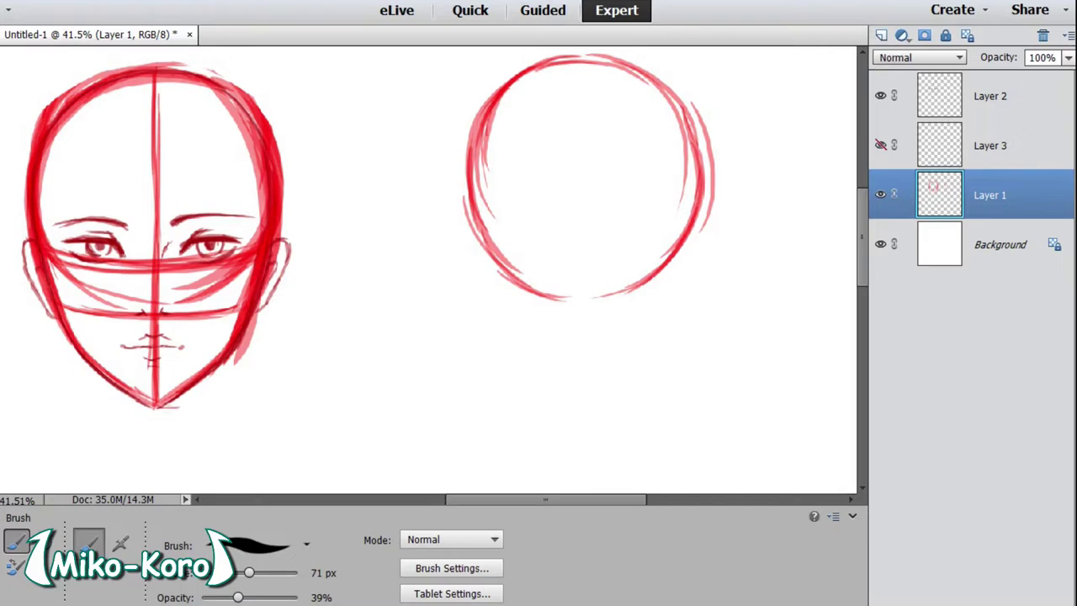
# Draw a vertical centre line through the new circle down to chin level and extend both sides of the face downward.
pyautogui.moveTo(589, 132); pyautogui.dragTo(586, 336)
pyautogui.moveTo(588, 242); pyautogui.dragTo(585, 379)
pyautogui.moveTo(586, 307); pyautogui.dragTo(585, 395)
pyautogui.moveTo(492, 94); pyautogui.dragTo(468, 239)
pyautogui.moveTo(466, 175); pyautogui.dragTo(494, 318)
pyautogui.moveTo(470, 206); pyautogui.dragTo(510, 349)
pyautogui.moveTo(698, 165); pyautogui.dragTo(675, 318)
pyautogui.moveTo(688, 242); pyautogui.dragTo(663, 360)
pyautogui.moveTo(682, 286); pyautogui.dragTo(666, 331)
# Draw the jawlines of the second head from both cheeks, converging to a chin below the centre line.
pyautogui.moveTo(493, 316); pyautogui.dragTo(530, 386)
pyautogui.moveTo(496, 335)
pyautogui.mouseDown()
pyautogui.moveTo(560, 412)
pyautogui.moveTo(549, 408)
pyautogui.mouseUp()
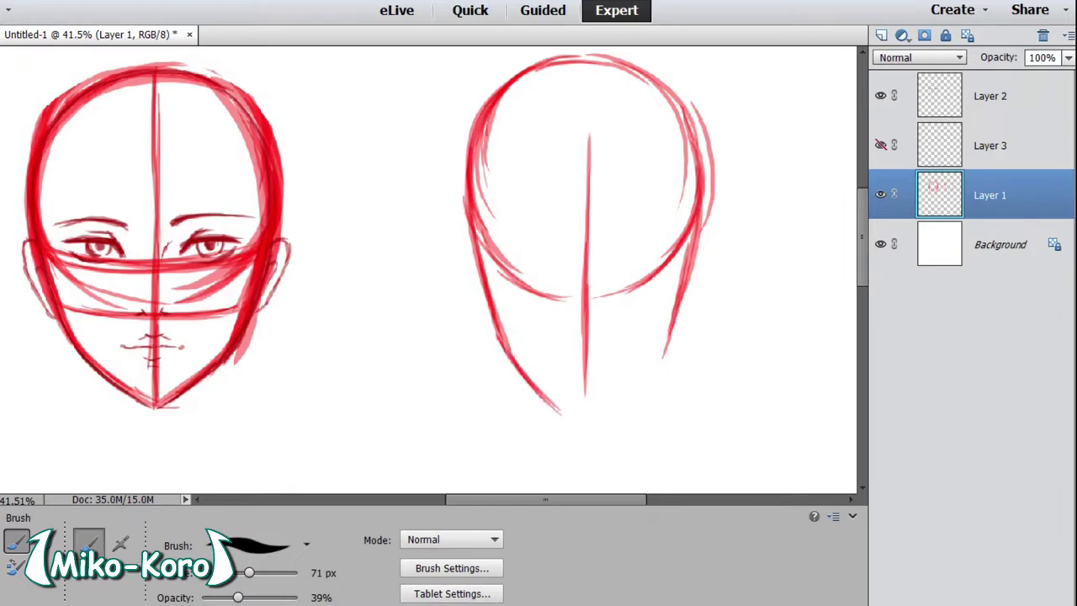
pyautogui.moveTo(699, 233)
pyautogui.mouseDown()
pyautogui.moveTo(661, 359)
pyautogui.moveTo(629, 389)
pyautogui.mouseUp()
pyautogui.moveTo(661, 345); pyautogui.dragTo(613, 413)
pyautogui.moveTo(497, 341); pyautogui.dragTo(577, 416)
pyautogui.moveTo(542, 382)
pyautogui.mouseDown()
pyautogui.moveTo(586, 419)
pyautogui.moveTo(609, 415)
pyautogui.mouseUp()
pyautogui.moveTo(662, 360); pyautogui.dragTo(613, 412)
pyautogui.moveTo(626, 394); pyautogui.dragTo(597, 414)
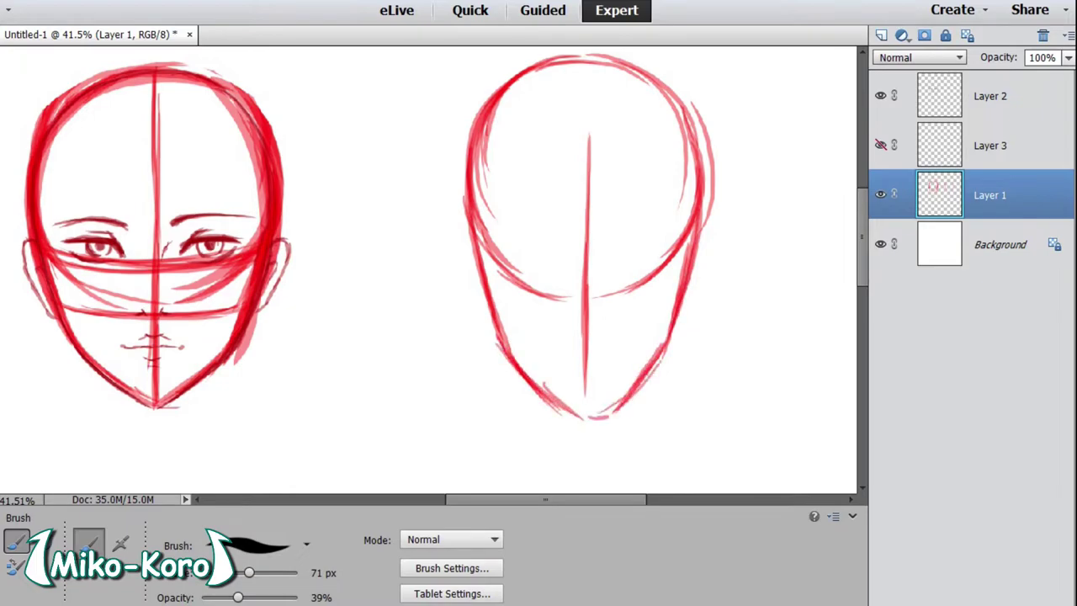
# Rework the top and upper sides of the second head's skull with additional curved strokes.
pyautogui.moveTo(473, 158)
pyautogui.mouseDown()
pyautogui.moveTo(527, 83)
pyautogui.moveTo(594, 64)
pyautogui.mouseUp()
pyautogui.moveTo(520, 86)
pyautogui.mouseDown()
pyautogui.moveTo(536, 76)
pyautogui.moveTo(699, 123)
pyautogui.moveTo(705, 203)
pyautogui.mouseUp()
pyautogui.moveTo(683, 121); pyautogui.dragTo(702, 249)
pyautogui.moveTo(468, 239)
pyautogui.mouseDown()
pyautogui.moveTo(469, 165)
pyautogui.moveTo(514, 101)
pyautogui.mouseUp()
pyautogui.moveTo(485, 127); pyautogui.dragTo(613, 73)
pyautogui.moveTo(570, 69)
pyautogui.mouseDown()
pyautogui.moveTo(700, 141)
pyautogui.moveTo(710, 221)
pyautogui.mouseUp()
# Select the second head's lower jaw and chin with the Lasso, shift them slightly upward, and deselect.
pyautogui.press('l')
pyautogui.moveTo(494, 310)
pyautogui.mouseDown()
pyautogui.moveTo(536, 429)
pyautogui.moveTo(478, 306)
pyautogui.mouseUp()
pyautogui.press('v')
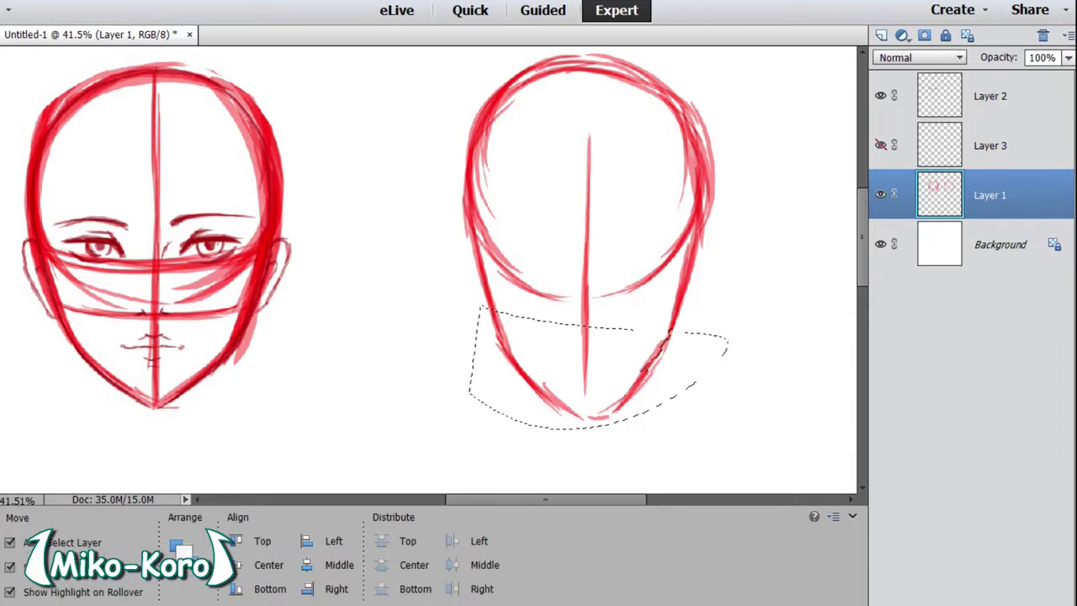
pyautogui.moveTo(671, 315); pyautogui.dragTo(673, 305)
pyautogui.hotkey('ctrl', 'd')
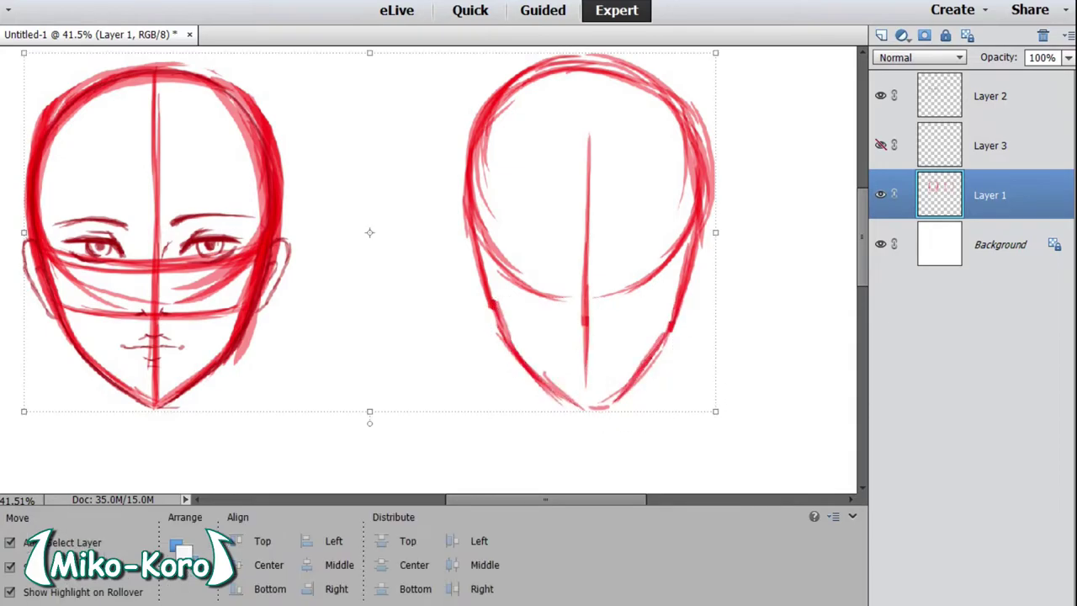
# Darken both sides and jawlines of the second head with the Brush and extend them to a lower chin point.
pyautogui.press('b')
pyautogui.moveTo(490, 104)
pyautogui.mouseDown()
pyautogui.moveTo(468, 175)
pyautogui.moveTo(488, 324)
pyautogui.moveTo(511, 362)
pyautogui.mouseUp()
pyautogui.moveTo(682, 119)
pyautogui.mouseDown()
pyautogui.moveTo(697, 291)
pyautogui.moveTo(662, 348)
pyautogui.mouseUp()
pyautogui.moveTo(684, 296); pyautogui.dragTo(611, 405)
pyautogui.moveTo(480, 281)
pyautogui.mouseDown()
pyautogui.moveTo(508, 346)
pyautogui.moveTo(580, 412)
pyautogui.mouseUp()
pyautogui.moveTo(663, 341); pyautogui.dragTo(598, 416)
pyautogui.moveTo(646, 370); pyautogui.dragTo(607, 413)
pyautogui.moveTo(483, 287)
pyautogui.mouseDown()
pyautogui.moveTo(530, 378)
pyautogui.moveTo(597, 421)
pyautogui.mouseUp()
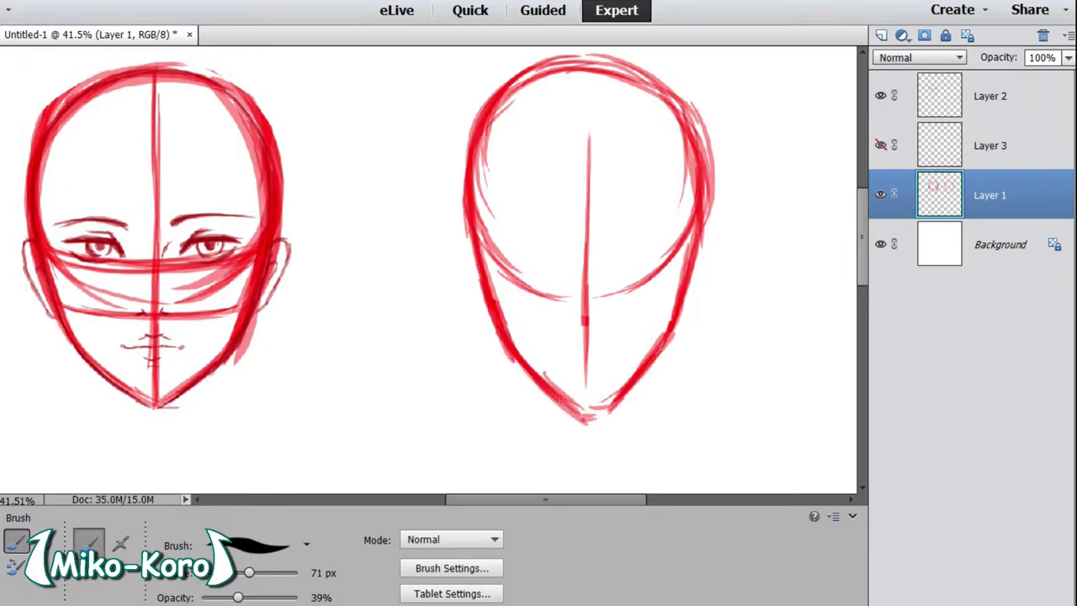
# Draw a slightly curved eye line across the second head and a lighter guide line across its forehead.
pyautogui.click(1067, 57)
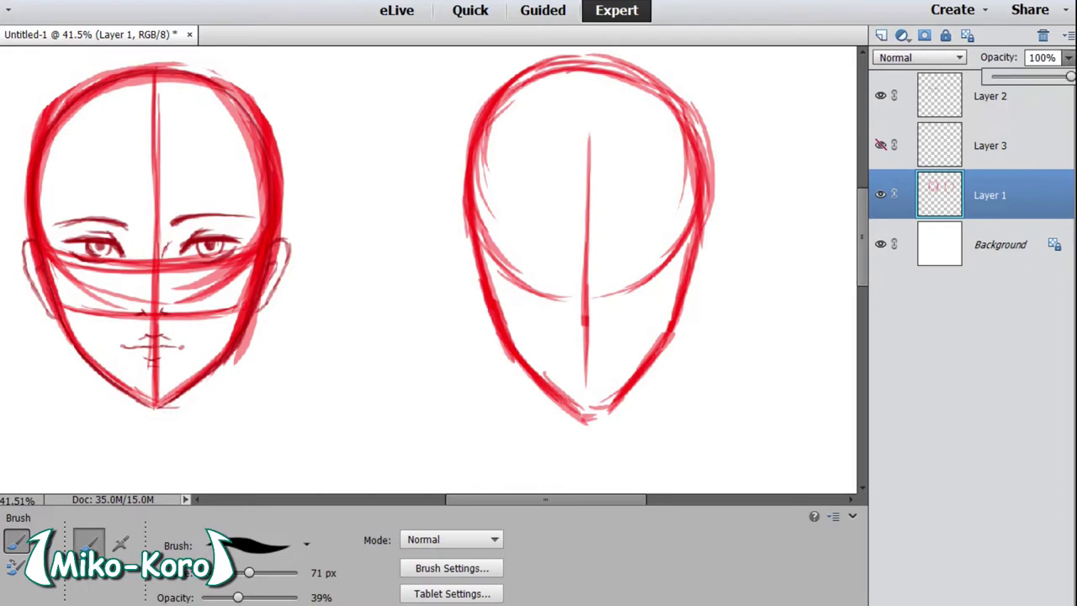
pyautogui.moveTo(480, 245)
pyautogui.mouseDown()
pyautogui.moveTo(621, 260)
pyautogui.moveTo(706, 238)
pyautogui.mouseUp()
pyautogui.moveTo(595, 257); pyautogui.dragTo(664, 251)
pyautogui.moveTo(478, 242)
pyautogui.mouseDown()
pyautogui.moveTo(537, 253)
pyautogui.moveTo(696, 237)
pyautogui.mouseUp()
pyautogui.moveTo(622, 251); pyautogui.dragTo(680, 239)
pyautogui.moveTo(644, 246); pyautogui.dragTo(703, 224)
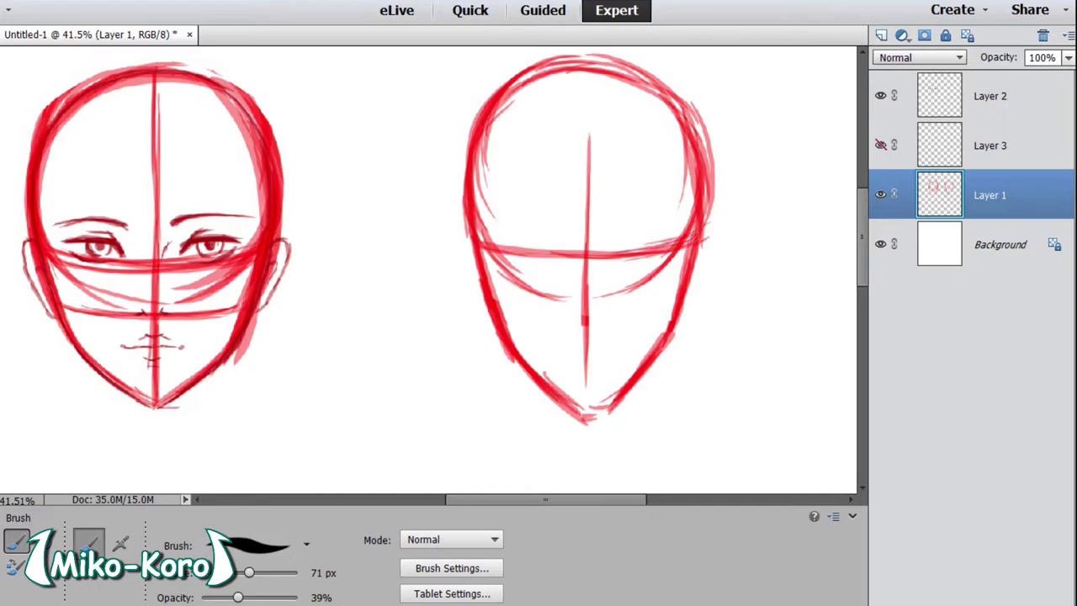
pyautogui.moveTo(485, 154); pyautogui.dragTo(683, 153)
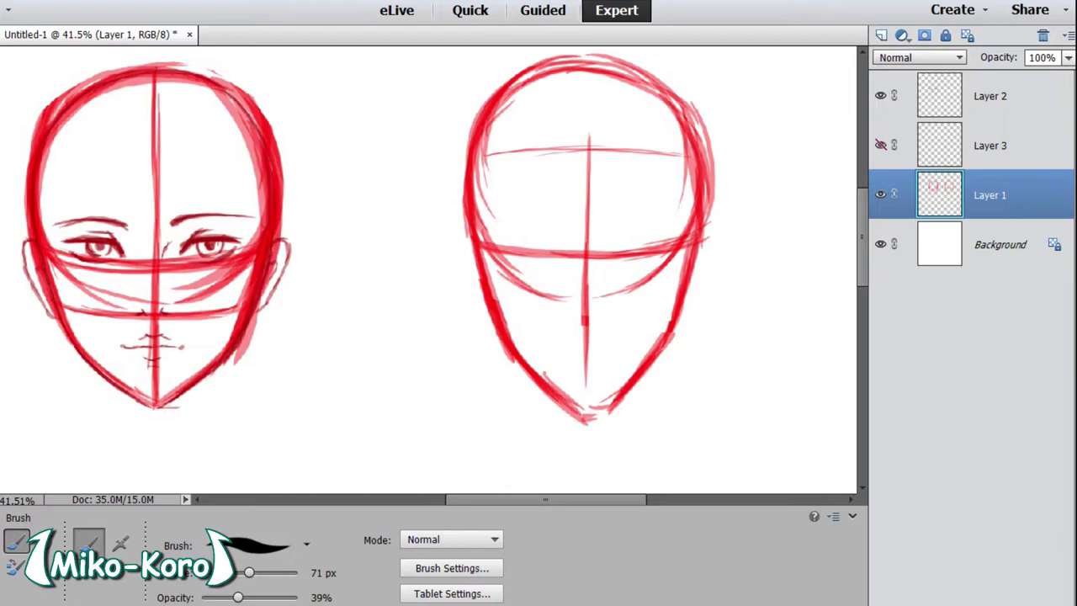
# Lower the opacity of Layer 1 to 40% and make Layer 2 the active layer.
pyautogui.click(1067, 57)
pyautogui.moveTo(1067, 76); pyautogui.dragTo(1023, 75)
pyautogui.click(990, 95)
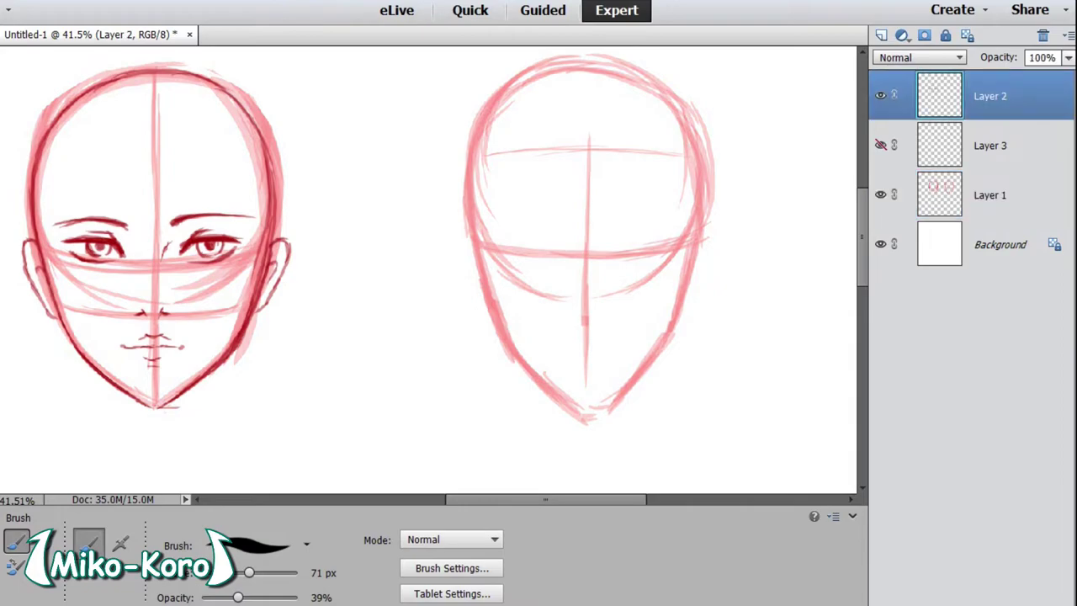
# Draw the second face's right-hand eye on the eye line with a 59 px brush and add its eyebrow above.
pyautogui.moveTo(627, 242); pyautogui.dragTo(620, 252)
pyautogui.moveTo(249, 572); pyautogui.dragTo(244, 572)
pyautogui.moveTo(621, 246)
pyautogui.mouseDown()
pyautogui.moveTo(661, 237)
pyautogui.moveTo(675, 239)
pyautogui.moveTo(620, 253)
pyautogui.moveTo(665, 238)
pyautogui.moveTo(675, 249)
pyautogui.moveTo(666, 239)
pyautogui.moveTo(668, 252)
pyautogui.moveTo(631, 250)
pyautogui.moveTo(665, 240)
pyautogui.moveTo(662, 252)
pyautogui.moveTo(620, 253)
pyautogui.moveTo(653, 234)
pyautogui.mouseUp()
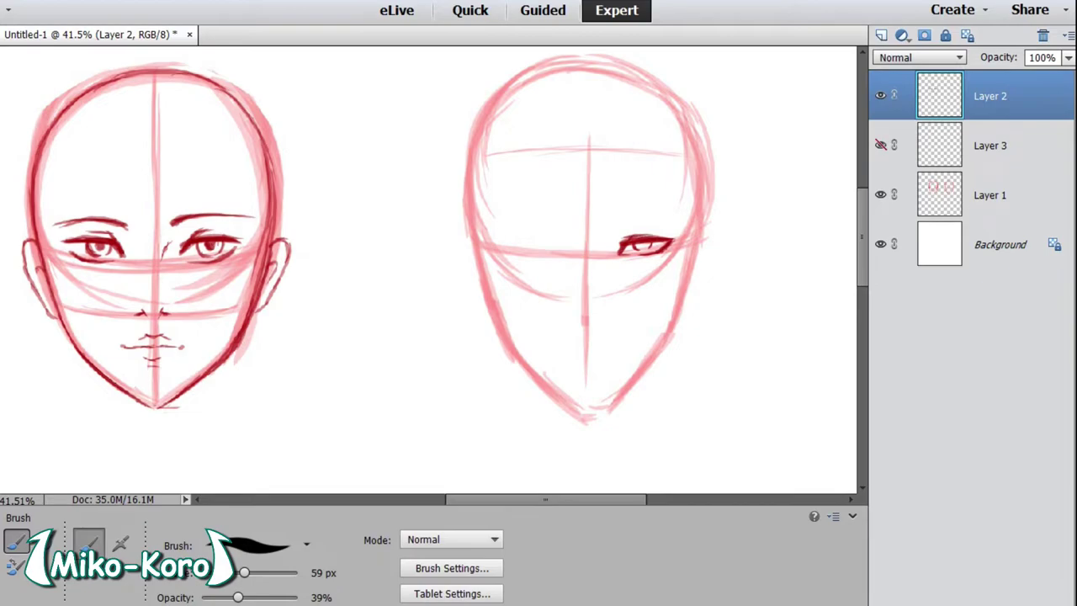
pyautogui.moveTo(611, 230); pyautogui.dragTo(676, 220)
pyautogui.moveTo(622, 223); pyautogui.dragTo(612, 228)
pyautogui.moveTo(621, 247); pyautogui.dragTo(623, 255)
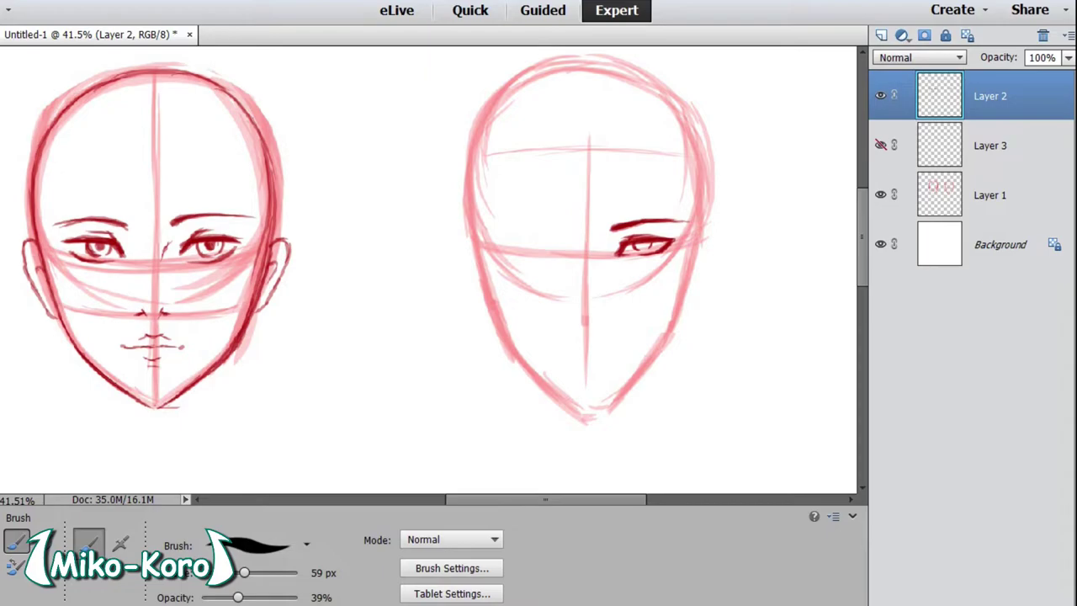
# Draw the second face's left-hand eye with upper lid, lower lid and iris, undoing the last stray strokes.
pyautogui.moveTo(552, 242); pyautogui.dragTo(562, 253)
pyautogui.moveTo(550, 241)
pyautogui.mouseDown()
pyautogui.moveTo(561, 251)
pyautogui.moveTo(553, 242)
pyautogui.mouseUp()
pyautogui.moveTo(520, 241)
pyautogui.mouseDown()
pyautogui.moveTo(555, 243)
pyautogui.moveTo(503, 242)
pyautogui.moveTo(520, 251)
pyautogui.mouseUp()
pyautogui.moveTo(506, 240); pyautogui.dragTo(521, 256)
pyautogui.moveTo(519, 255)
pyautogui.mouseDown()
pyautogui.moveTo(560, 259)
pyautogui.moveTo(503, 246)
pyautogui.moveTo(564, 254)
pyautogui.mouseUp()
pyautogui.moveTo(547, 257)
pyautogui.mouseDown()
pyautogui.moveTo(565, 250)
pyautogui.moveTo(525, 245)
pyautogui.mouseUp()
pyautogui.moveTo(507, 242)
pyautogui.mouseDown()
pyautogui.moveTo(544, 259)
pyautogui.moveTo(553, 244)
pyautogui.moveTo(533, 252)
pyautogui.moveTo(550, 251)
pyautogui.moveTo(553, 234)
pyautogui.moveTo(514, 229)
pyautogui.moveTo(551, 241)
pyautogui.mouseUp()
pyautogui.hotkey('ctrl', 'z')
pyautogui.hotkey('ctrl', 'z')
pyautogui.press('e')
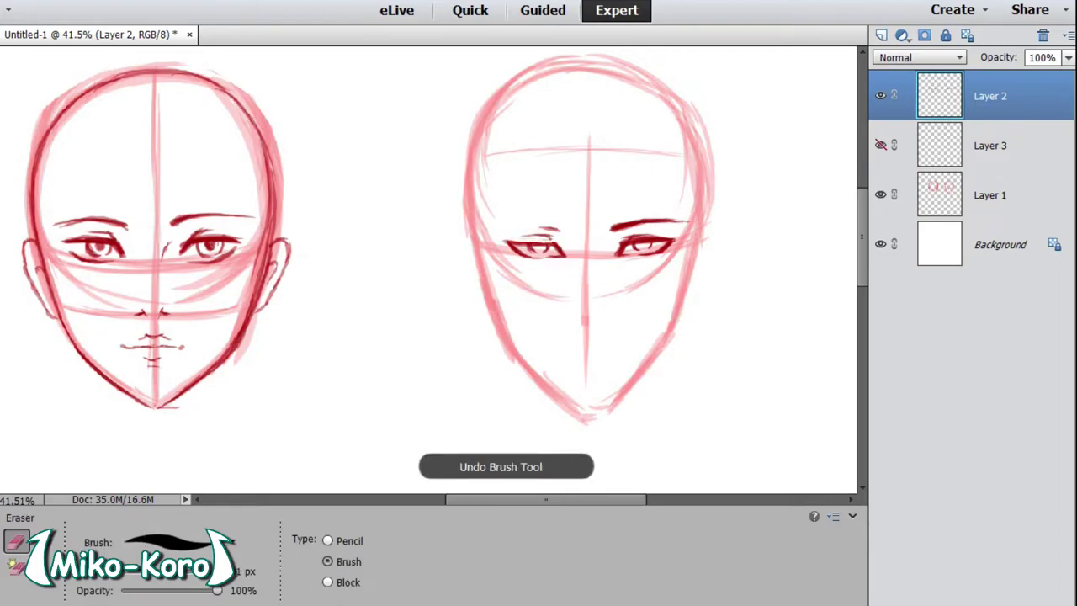
pyautogui.press('b')
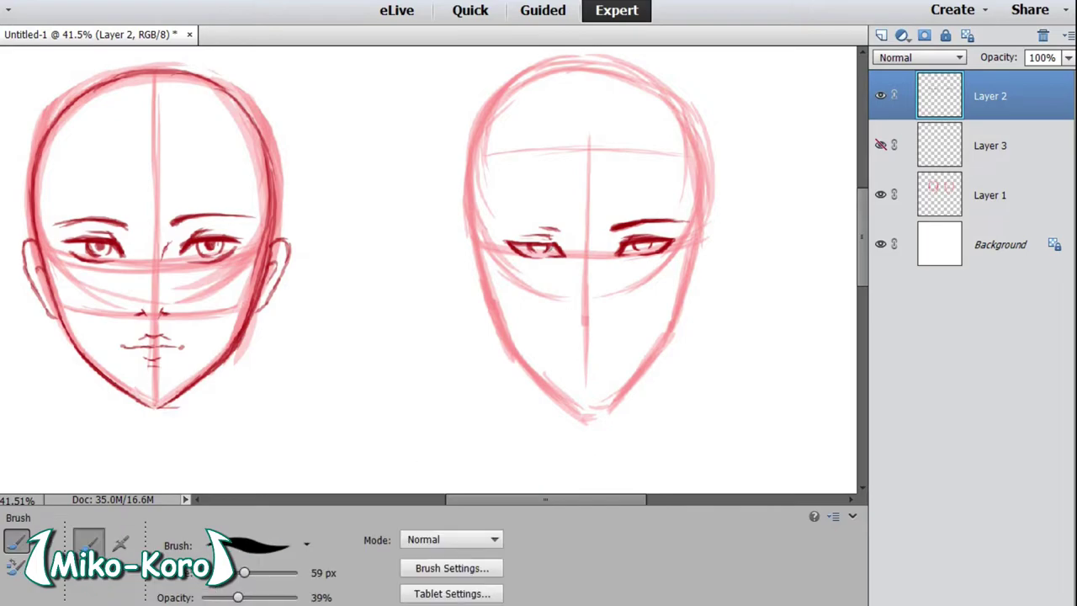
# Refine the left-hand eye's upper lid and draw a long, low eyebrow above it.
pyautogui.moveTo(513, 244); pyautogui.dragTo(557, 241)
pyautogui.moveTo(529, 239)
pyautogui.mouseDown()
pyautogui.moveTo(552, 235)
pyautogui.moveTo(522, 236)
pyautogui.mouseUp()
pyautogui.press('e')
pyautogui.press('b')
pyautogui.moveTo(558, 230); pyautogui.dragTo(488, 226)
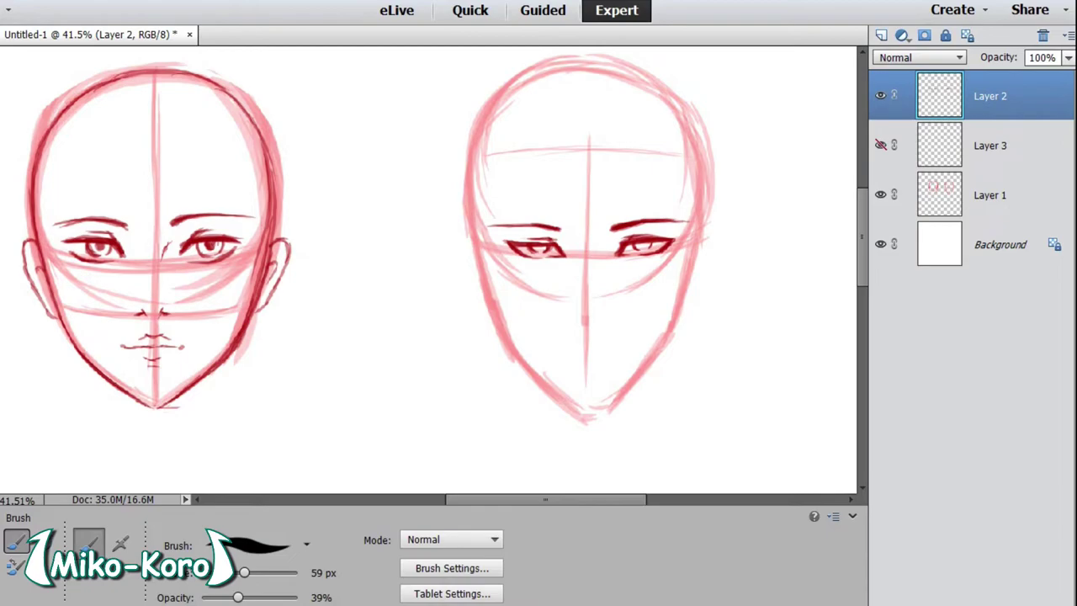
pyautogui.moveTo(562, 230); pyautogui.dragTo(548, 227)
pyautogui.press('e')
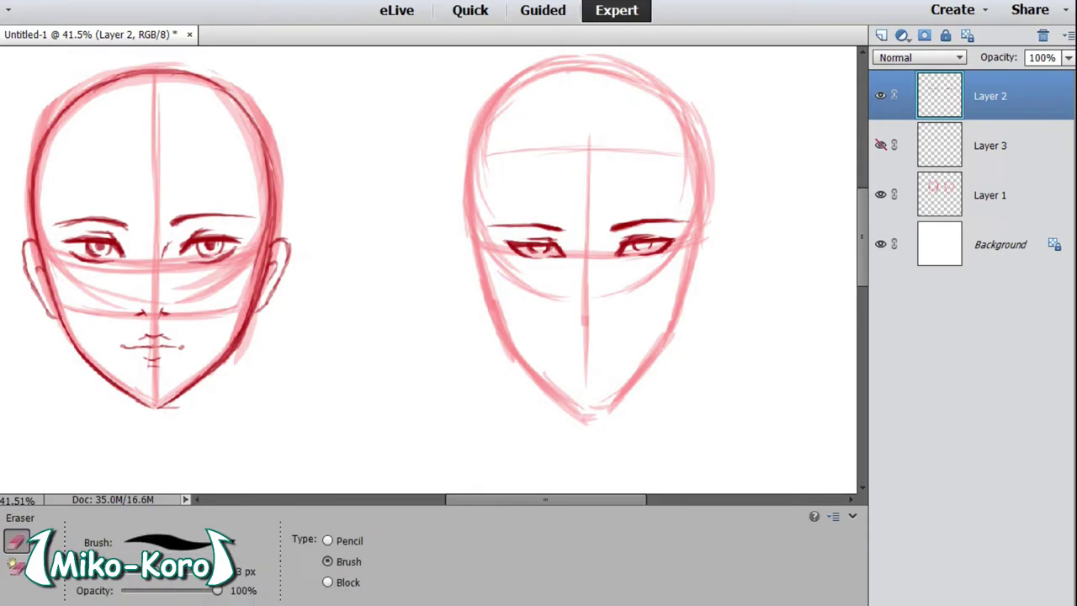
pyautogui.press('b')
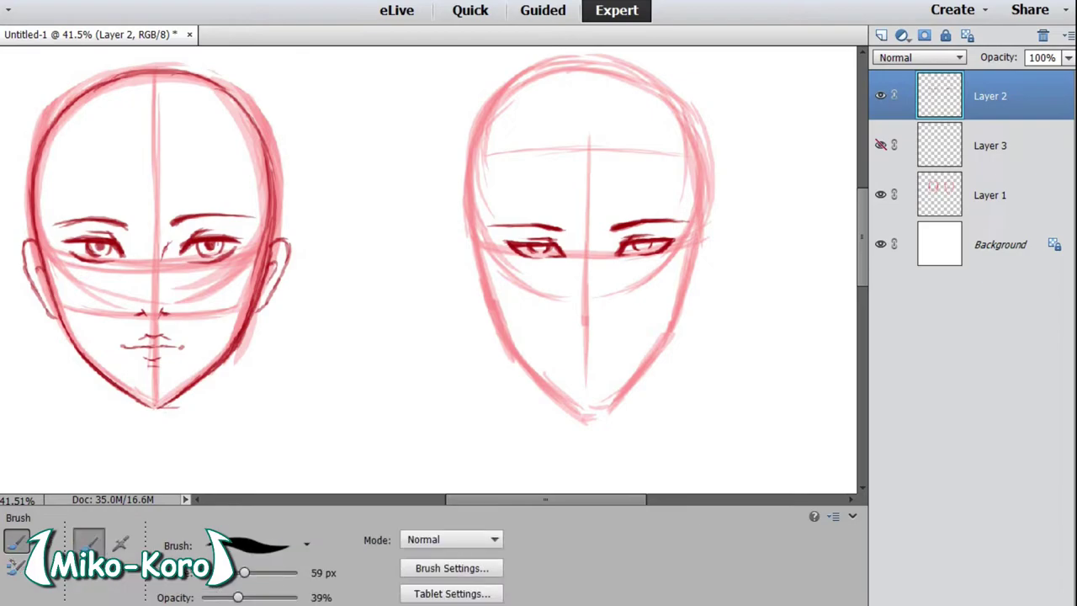
# Draw the second face's nose bridge and nostrils, then adjust the left-hand nostril's position with the Lasso and Move tools.
pyautogui.moveTo(601, 238); pyautogui.dragTo(593, 270)
pyautogui.moveTo(574, 325); pyautogui.dragTo(614, 327)
pyautogui.moveTo(604, 235); pyautogui.dragTo(595, 254)
pyautogui.press('l')
pyautogui.moveTo(593, 300)
pyautogui.mouseDown()
pyautogui.moveTo(572, 334)
pyautogui.moveTo(627, 307)
pyautogui.moveTo(599, 329)
pyautogui.moveTo(610, 329)
pyautogui.moveTo(574, 328)
pyautogui.mouseUp()
pyautogui.press('v')
pyautogui.hotkey('ctrl', 'd')
pyautogui.press('b')
# Show Layer 3 and draw the tip of the second face's nose on it, below the nostrils.
pyautogui.click(880, 146)
pyautogui.click(990, 145)
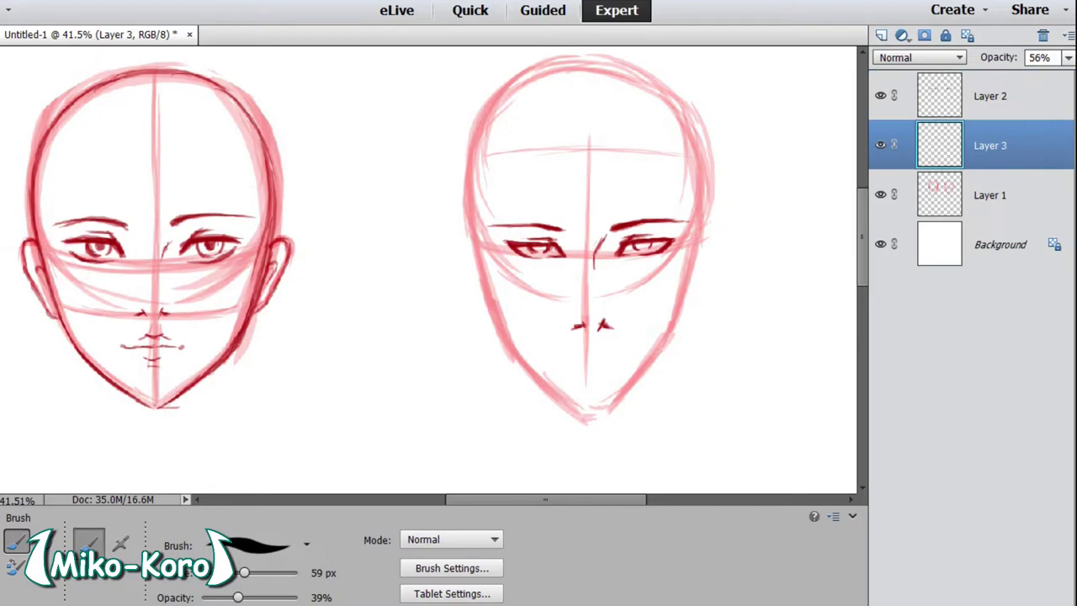
pyautogui.moveTo(599, 330)
pyautogui.mouseDown()
pyautogui.moveTo(587, 346)
pyautogui.moveTo(598, 342)
pyautogui.mouseUp()
# Undo the first short mouth strokes and draw the second face's mouth line and lower lip mark on Layer 2.
pyautogui.click(990, 96)
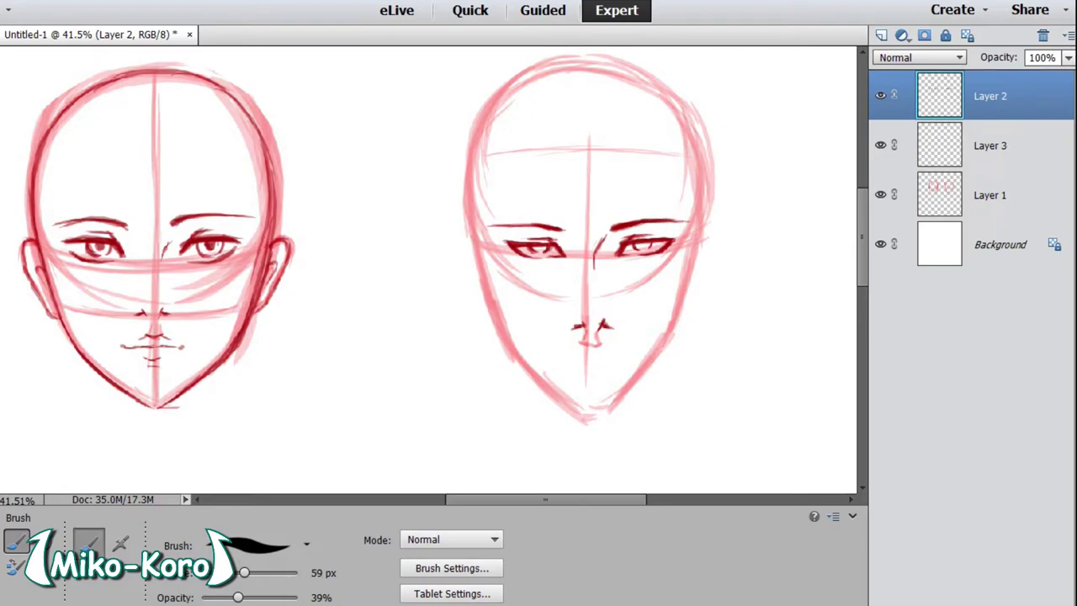
pyautogui.click(990, 145)
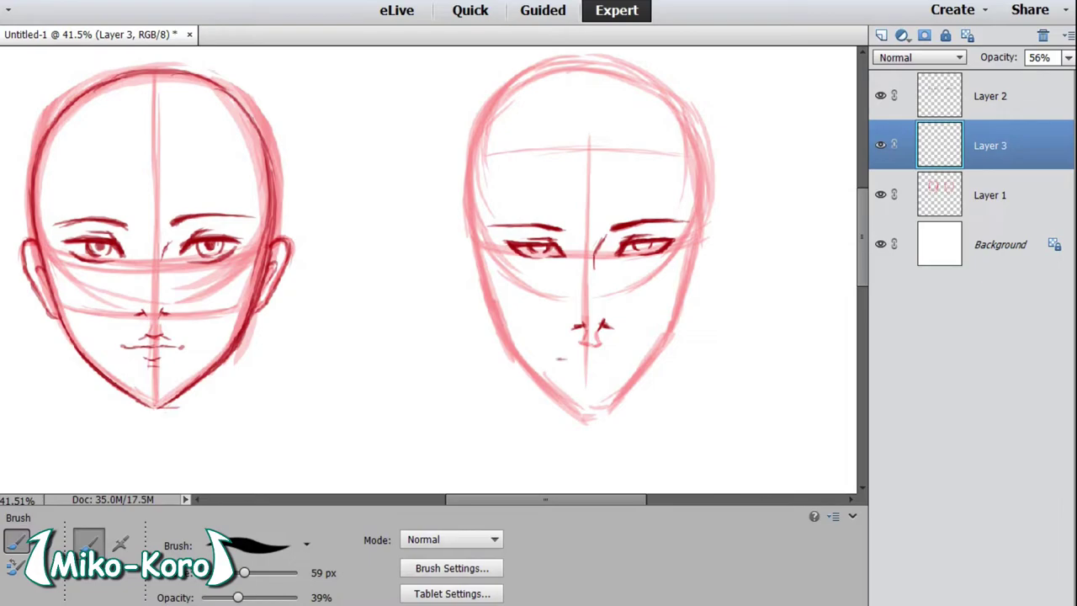
pyautogui.hotkey('ctrl', 'z')
pyautogui.hotkey('ctrl', 'z')
pyautogui.click(990, 146)
pyautogui.click(990, 96)
pyautogui.moveTo(556, 360); pyautogui.dragTo(624, 360)
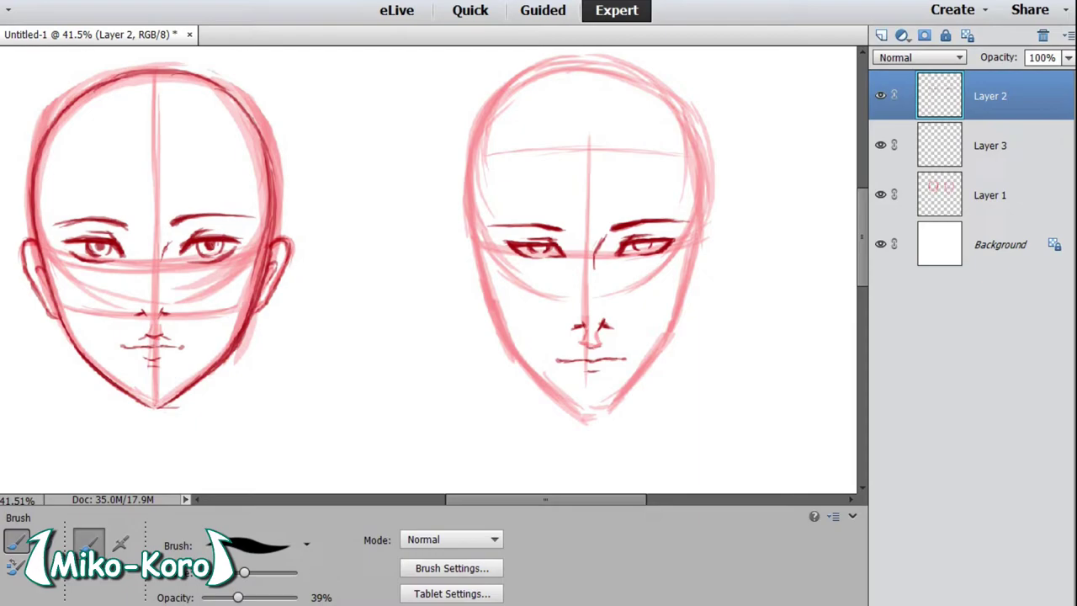
# Select the second face's mouth with the Lasso, move it slightly upward, and deselect.
pyautogui.press('l')
pyautogui.moveTo(644, 352)
pyautogui.mouseDown()
pyautogui.moveTo(560, 354)
pyautogui.moveTo(626, 380)
pyautogui.moveTo(649, 369)
pyautogui.mouseUp()
pyautogui.press('v')
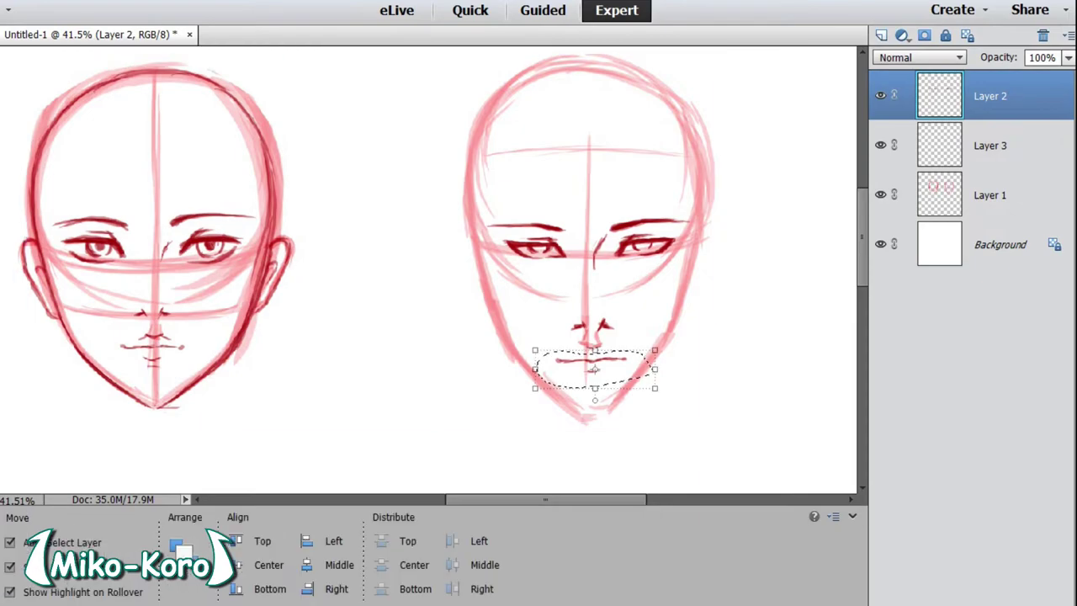
pyautogui.moveTo(618, 317); pyautogui.dragTo(622, 318)
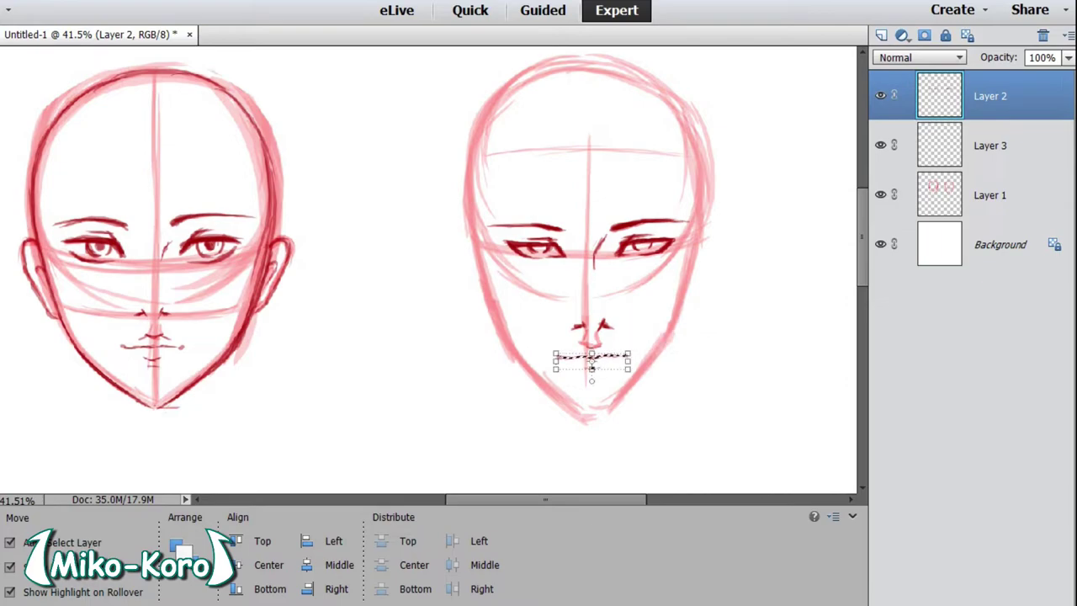
pyautogui.hotkey('ctrl', 'd')
pyautogui.press('b')
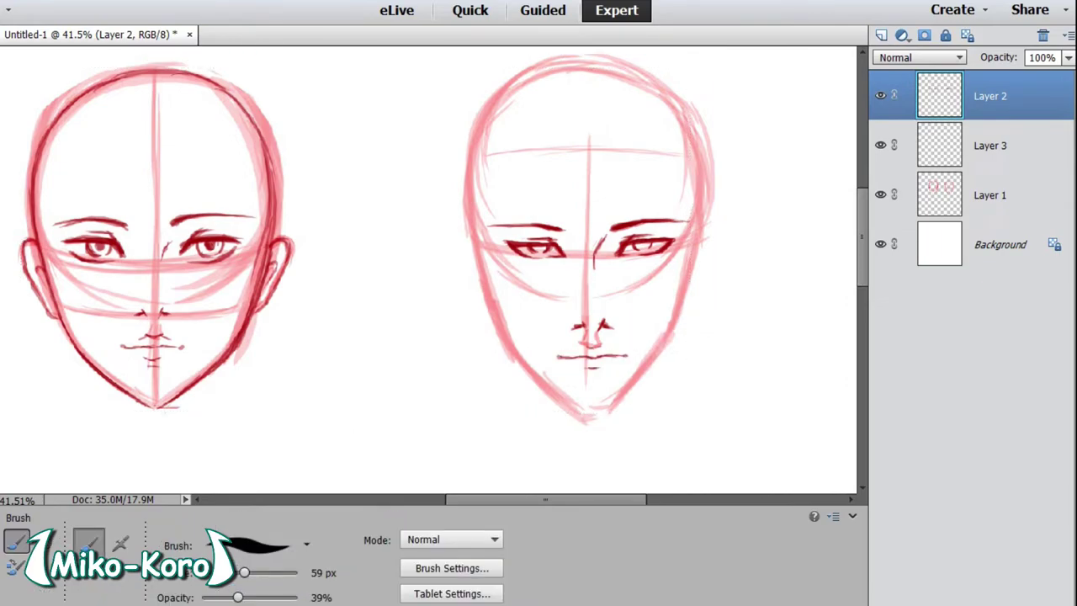
# Trace the second face's left-hand jawline down to the chin and start the right-hand jaw on Layer 2.
pyautogui.moveTo(491, 307); pyautogui.dragTo(547, 393)
pyautogui.moveTo(509, 351); pyautogui.dragTo(581, 422)
pyautogui.moveTo(683, 306); pyautogui.dragTo(655, 365)
pyautogui.moveTo(675, 332); pyautogui.dragTo(664, 350)
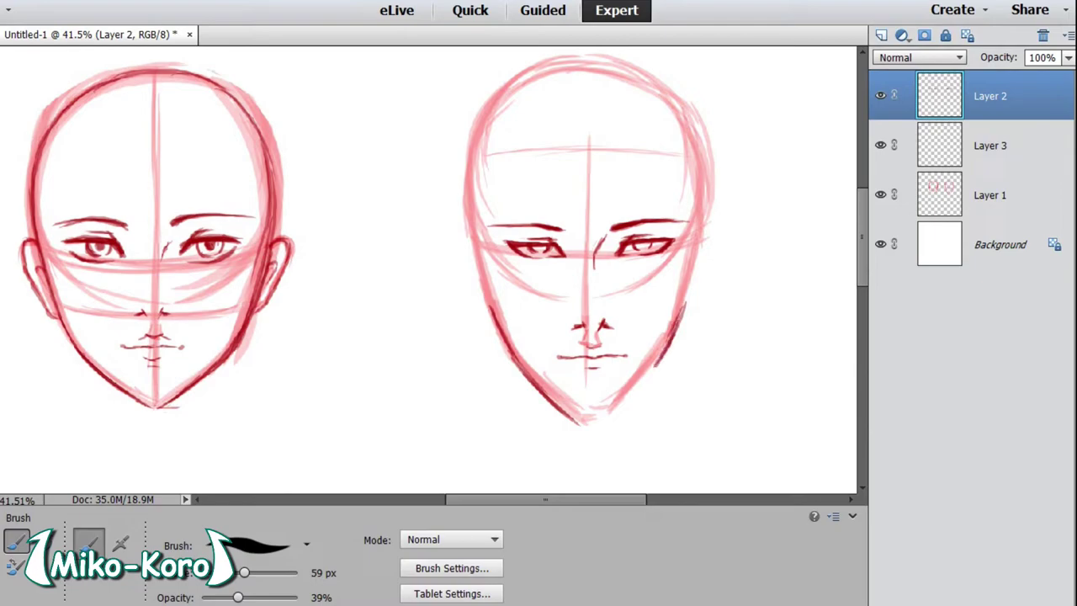
pyautogui.press('e')
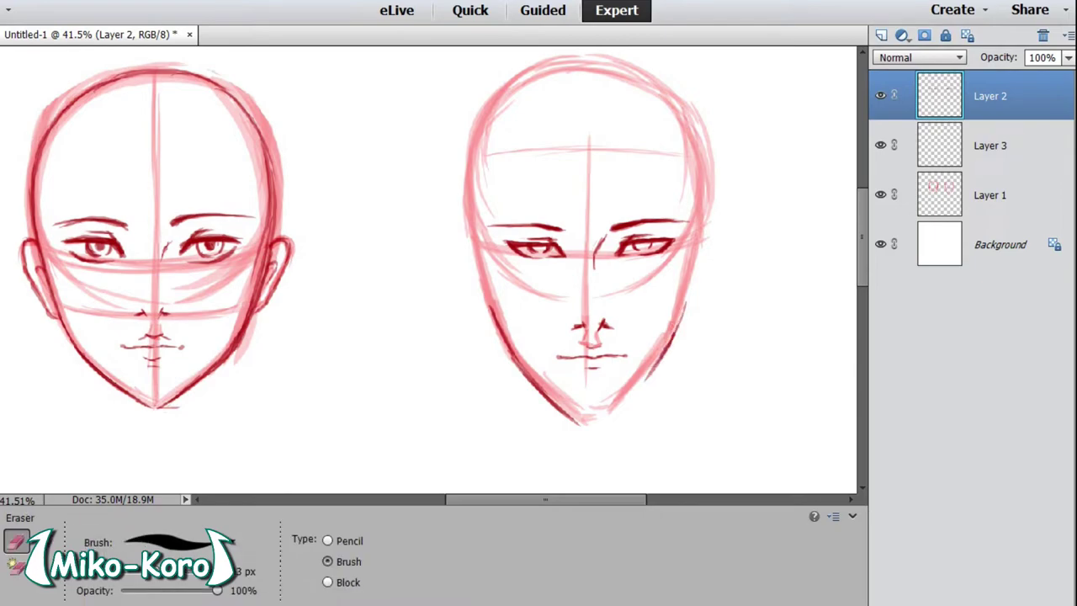
pyautogui.press('b')
# Trace the right-hand jawline and close the second face with a short flat chin, darkening both jaw sides.
pyautogui.moveTo(685, 306); pyautogui.dragTo(634, 399)
pyautogui.moveTo(661, 358); pyautogui.dragTo(609, 415)
pyautogui.moveTo(488, 306)
pyautogui.mouseDown()
pyautogui.moveTo(519, 367)
pyautogui.moveTo(580, 424)
pyautogui.moveTo(604, 418)
pyautogui.mouseUp()
pyautogui.moveTo(644, 381); pyautogui.dragTo(607, 418)
pyautogui.moveTo(486, 296)
pyautogui.mouseDown()
pyautogui.moveTo(517, 368)
pyautogui.moveTo(582, 420)
pyautogui.mouseUp()
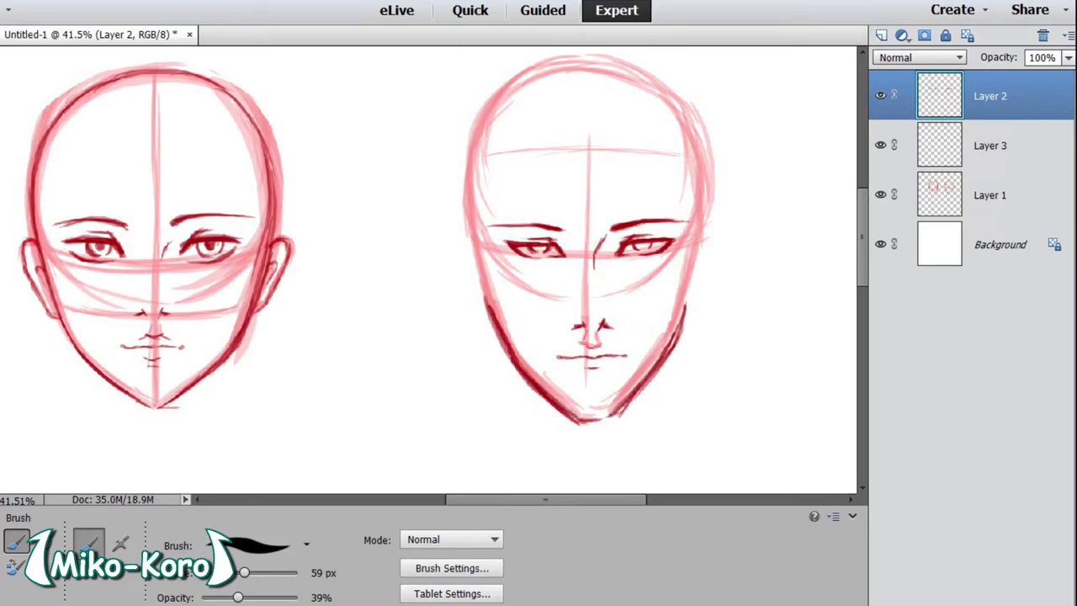
pyautogui.moveTo(143, 404); pyautogui.dragTo(162, 405)
pyautogui.moveTo(639, 382)
pyautogui.mouseDown()
pyautogui.moveTo(606, 419)
pyautogui.moveTo(630, 401)
pyautogui.moveTo(619, 413)
pyautogui.mouseUp()
pyautogui.moveTo(617, 416); pyautogui.dragTo(604, 422)
pyautogui.moveTo(687, 301)
pyautogui.mouseDown()
pyautogui.moveTo(678, 341)
pyautogui.moveTo(682, 325)
pyautogui.mouseUp()
# Trace the second head's skull outline over the top and down both temples to meet the jawlines.
pyautogui.moveTo(491, 107); pyautogui.dragTo(465, 221)
pyautogui.moveTo(481, 122)
pyautogui.mouseDown()
pyautogui.moveTo(468, 156)
pyautogui.moveTo(478, 275)
pyautogui.mouseUp()
pyautogui.moveTo(466, 212); pyautogui.dragTo(484, 302)
pyautogui.moveTo(472, 252); pyautogui.dragTo(490, 314)
pyautogui.moveTo(479, 127)
pyautogui.mouseDown()
pyautogui.moveTo(537, 79)
pyautogui.moveTo(582, 68)
pyautogui.moveTo(646, 69)
pyautogui.moveTo(690, 121)
pyautogui.mouseUp()
pyautogui.moveTo(659, 88); pyautogui.dragTo(703, 170)
pyautogui.moveTo(682, 115); pyautogui.dragTo(701, 223)
pyautogui.moveTo(699, 155)
pyautogui.mouseDown()
pyautogui.moveTo(705, 238)
pyautogui.moveTo(678, 331)
pyautogui.mouseUp()
pyautogui.moveTo(684, 289); pyautogui.dragTo(680, 323)
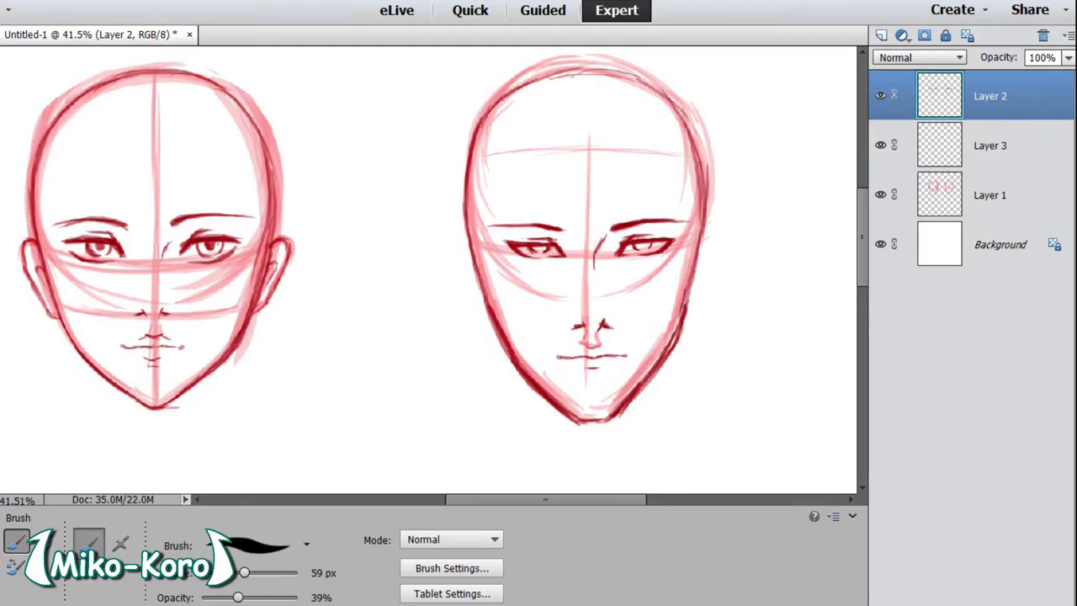
# Reinforce the second head's skull contour from the crown down both sides to the cheeks.
pyautogui.moveTo(547, 75)
pyautogui.mouseDown()
pyautogui.moveTo(468, 168)
pyautogui.moveTo(464, 229)
pyautogui.mouseUp()
pyautogui.moveTo(463, 211); pyautogui.dragTo(489, 304)
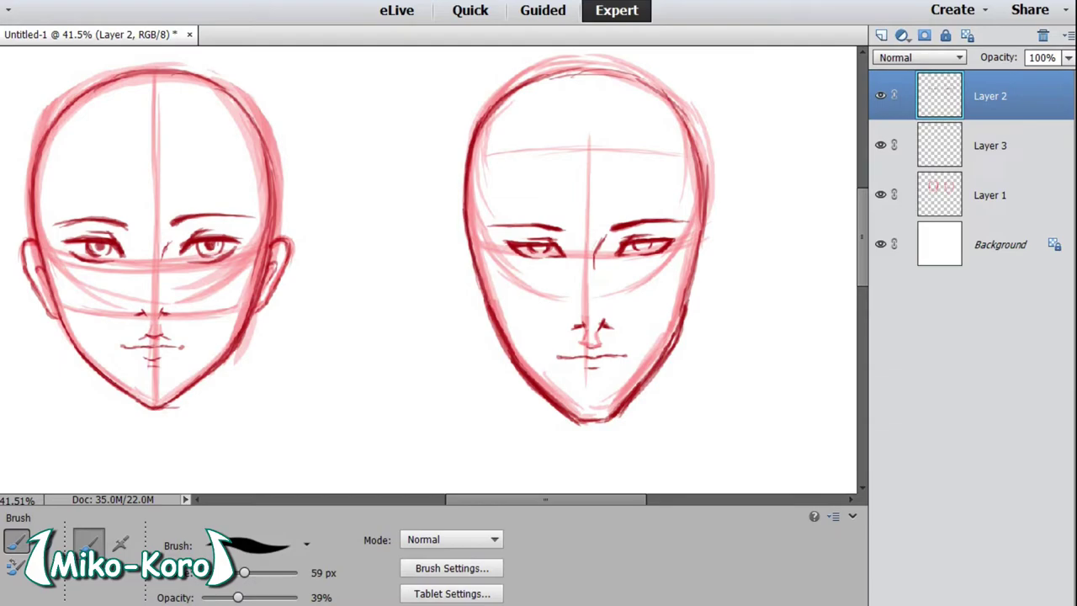
pyautogui.moveTo(545, 79)
pyautogui.mouseDown()
pyautogui.moveTo(572, 71)
pyautogui.moveTo(641, 87)
pyautogui.moveTo(707, 194)
pyautogui.moveTo(697, 281)
pyautogui.mouseUp()
pyautogui.moveTo(702, 241); pyautogui.dragTo(688, 310)
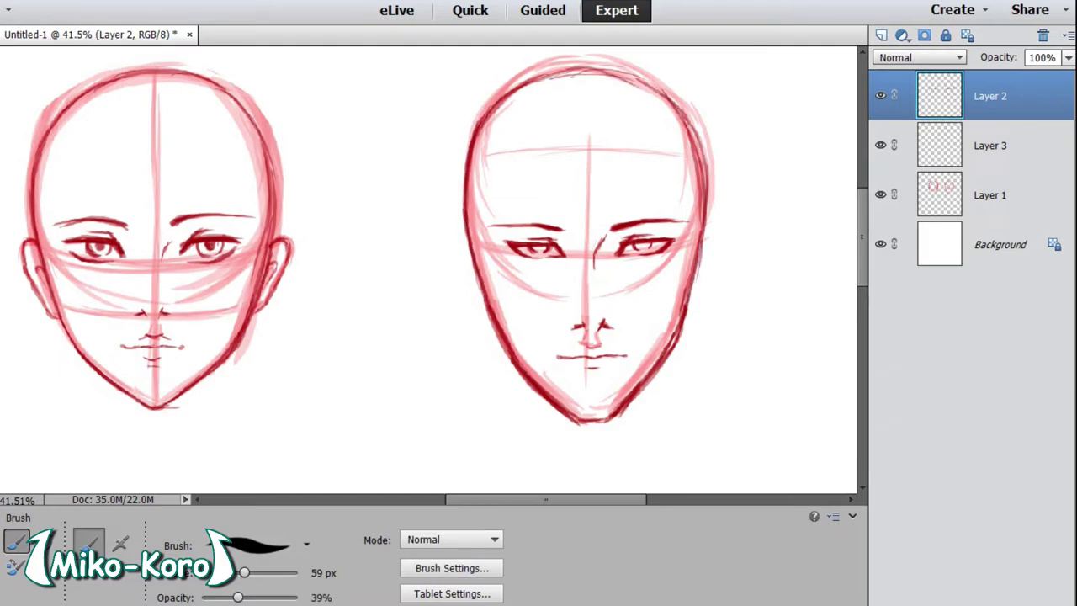
pyautogui.click(990, 195)
pyautogui.click(1, 483)
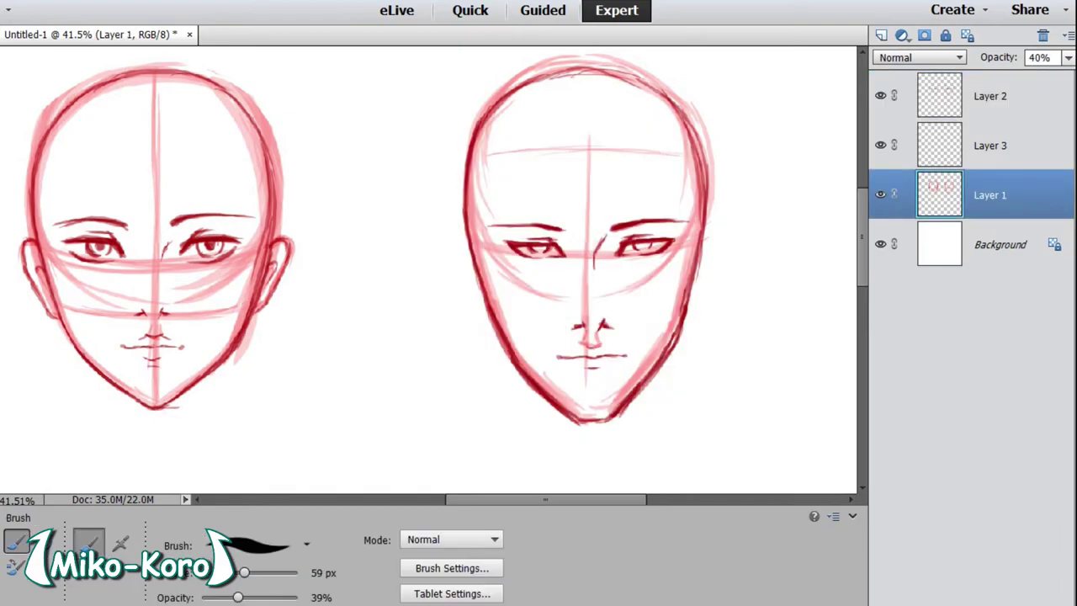
pyautogui.moveTo(703, 247); pyautogui.dragTo(716, 238)
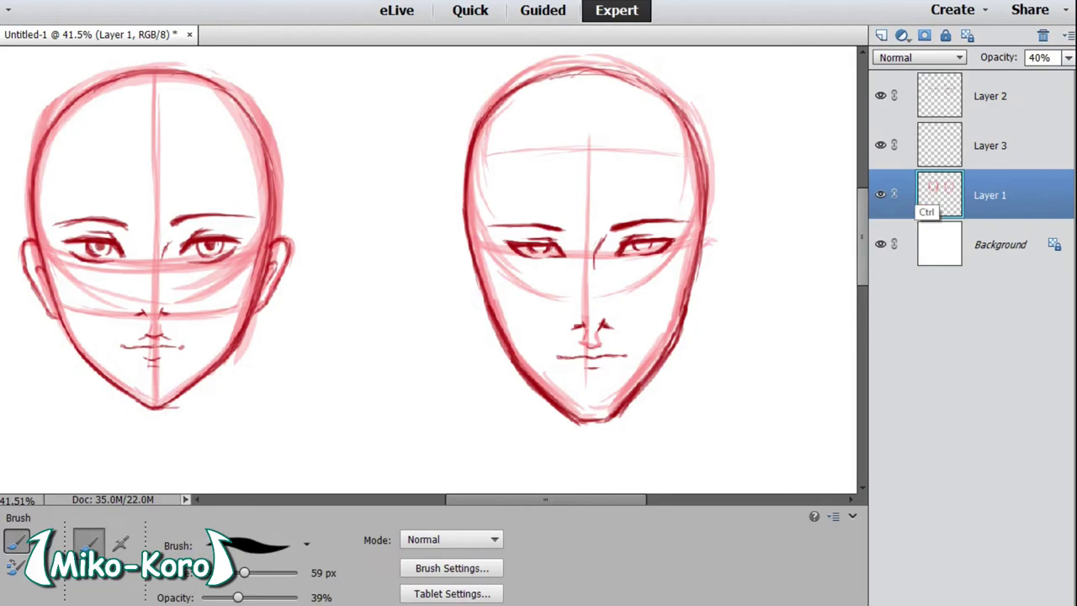
pyautogui.hotkey('ctrl', 'z')
# Set Layer 3's opacity to 100% and sketch the right-hand ear's outer edge with a guide line from the eye corner.
pyautogui.click(950, 146)
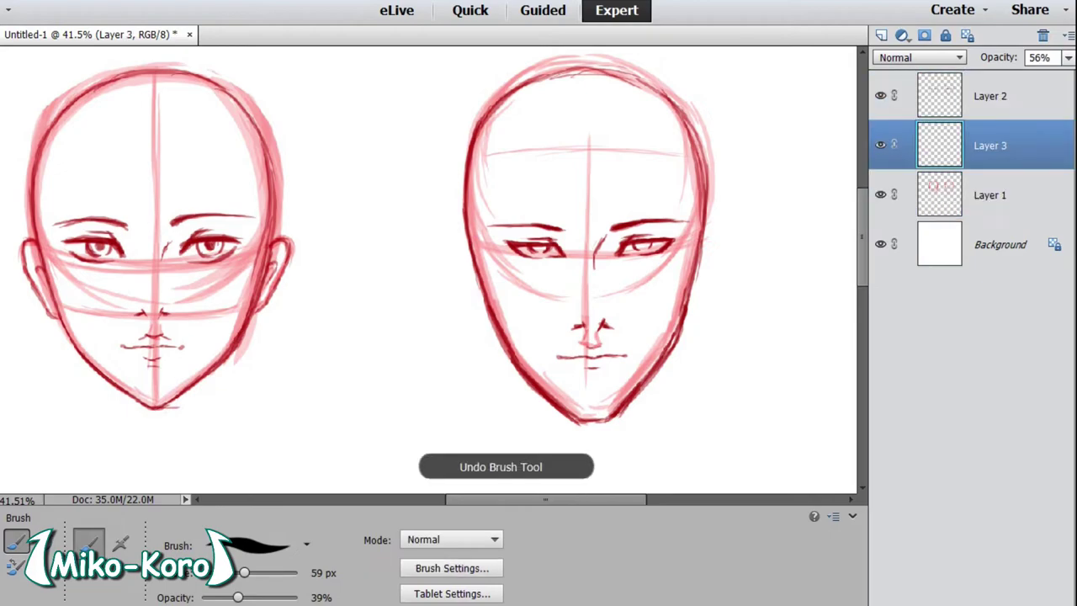
pyautogui.moveTo(703, 245)
pyautogui.mouseDown()
pyautogui.moveTo(710, 239)
pyautogui.moveTo(712, 269)
pyautogui.mouseUp()
pyautogui.click(1068, 58)
pyautogui.moveTo(1037, 76); pyautogui.dragTo(1074, 76)
pyautogui.click(717, 244)
pyautogui.moveTo(716, 248); pyautogui.dragTo(705, 295)
pyautogui.moveTo(676, 239); pyautogui.dragTo(710, 241)
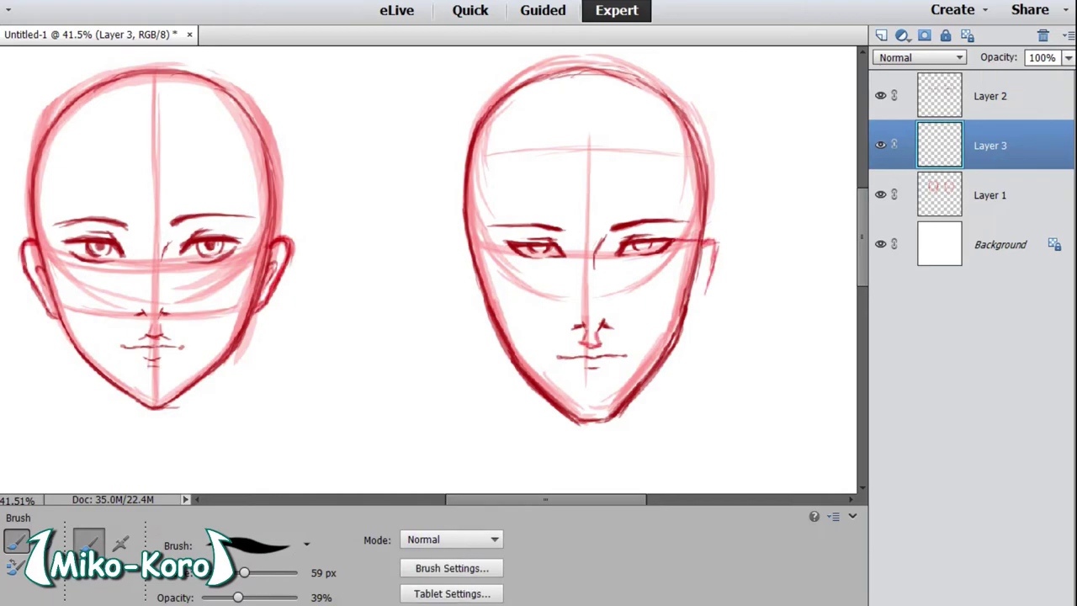
# Add an eye-corner guide line on the left-hand side and draw the outer outlines of both ears on the second head.
pyautogui.moveTo(508, 246); pyautogui.dragTo(474, 244)
pyautogui.moveTo(703, 240); pyautogui.dragTo(720, 249)
pyautogui.moveTo(721, 235)
pyautogui.mouseDown()
pyautogui.moveTo(706, 289)
pyautogui.moveTo(723, 254)
pyautogui.moveTo(686, 317)
pyautogui.mouseUp()
pyautogui.moveTo(470, 244)
pyautogui.mouseDown()
pyautogui.moveTo(459, 243)
pyautogui.moveTo(451, 268)
pyautogui.moveTo(452, 251)
pyautogui.moveTo(488, 320)
pyautogui.mouseUp()
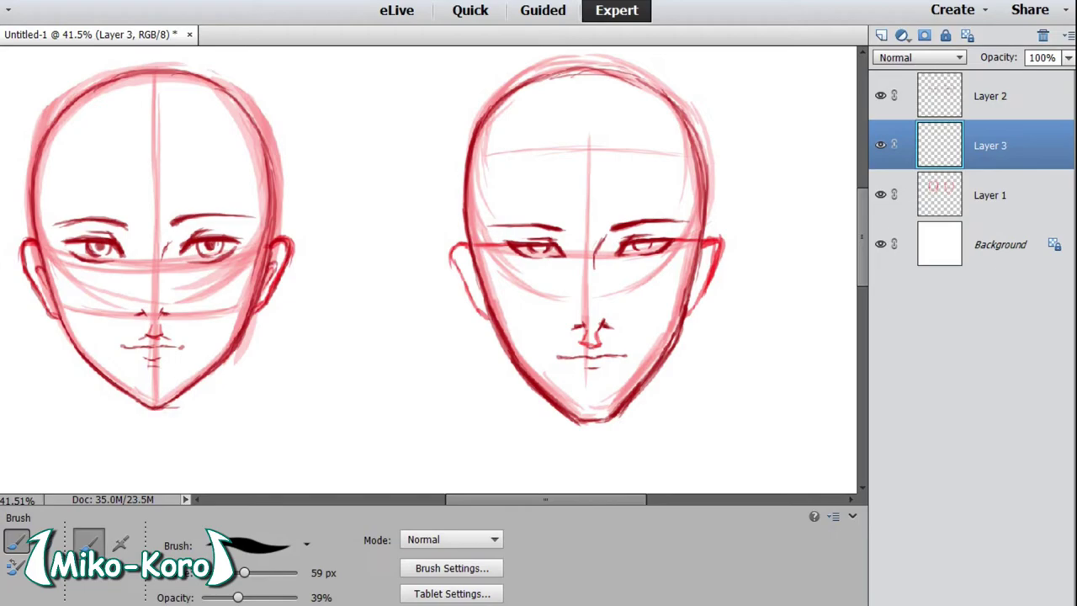
# Darken both ear outlines down to the lobes and add the inner ear folds.
pyautogui.moveTo(456, 246)
pyautogui.mouseDown()
pyautogui.moveTo(463, 289)
pyautogui.moveTo(491, 327)
pyautogui.mouseUp()
pyautogui.moveTo(710, 242)
pyautogui.mouseDown()
pyautogui.moveTo(721, 247)
pyautogui.moveTo(688, 323)
pyautogui.mouseUp()
pyautogui.moveTo(472, 267); pyautogui.dragTo(471, 286)
pyautogui.moveTo(696, 262); pyautogui.dragTo(700, 284)
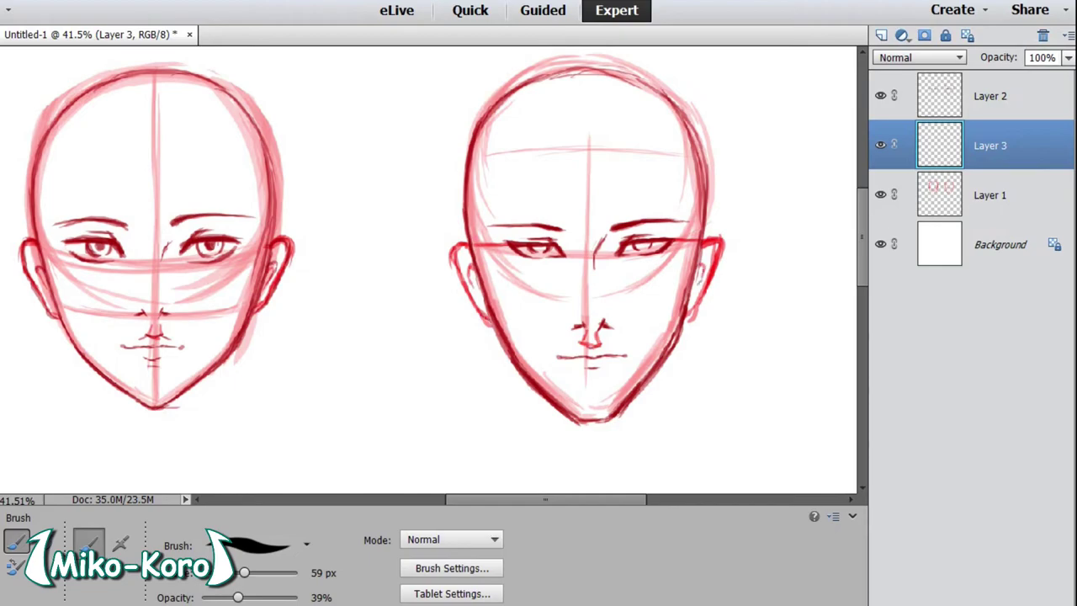
pyautogui.moveTo(485, 321); pyautogui.dragTo(502, 343)
pyautogui.moveTo(696, 311); pyautogui.dragTo(683, 333)
pyautogui.hotkey('ctrl', 'z')
pyautogui.hotkey('ctrl', 'z')
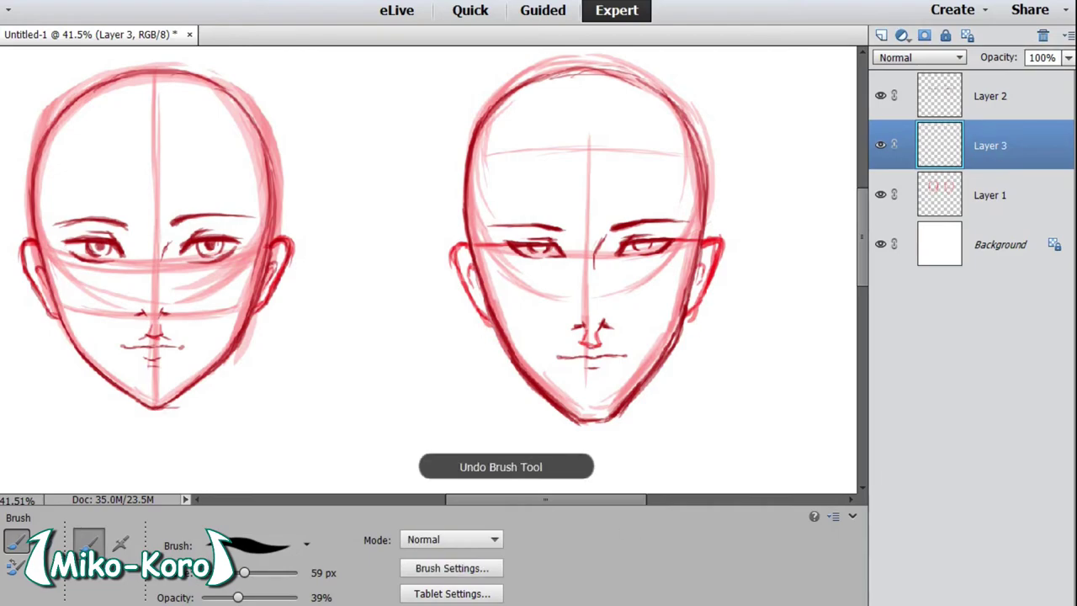
# Reduce the opacity of Layer 3 and make Layer 2 the active layer.
pyautogui.click(1068, 58)
pyautogui.moveTo(1069, 76); pyautogui.dragTo(1044, 76)
pyautogui.click(991, 96)
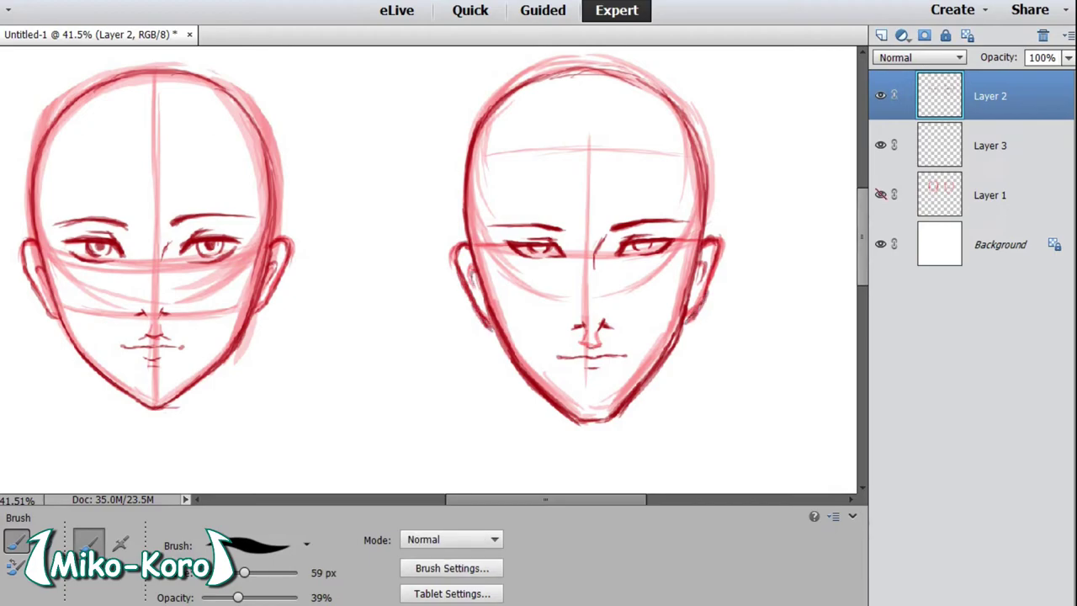
# Hide the construction sketch on Layer 1 so both traced faces show on their own, and return to the Brush.
pyautogui.click(880, 195)
pyautogui.press('z')
pyautogui.moveTo(143, 540); pyautogui.dragTo(135, 541)
pyautogui.hotkey('ctrl', '0')
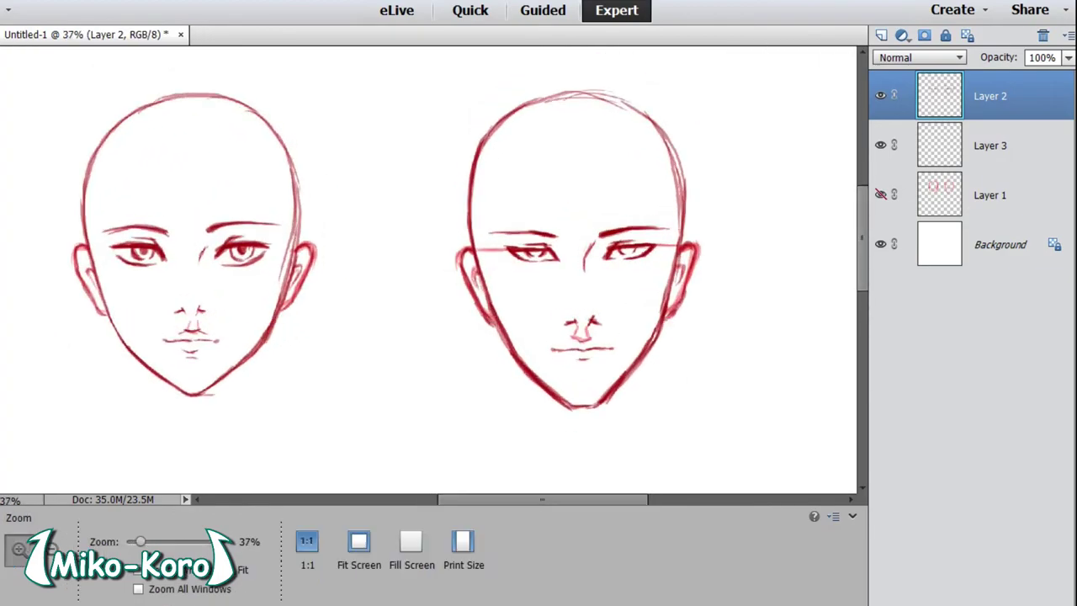
pyautogui.press('b')
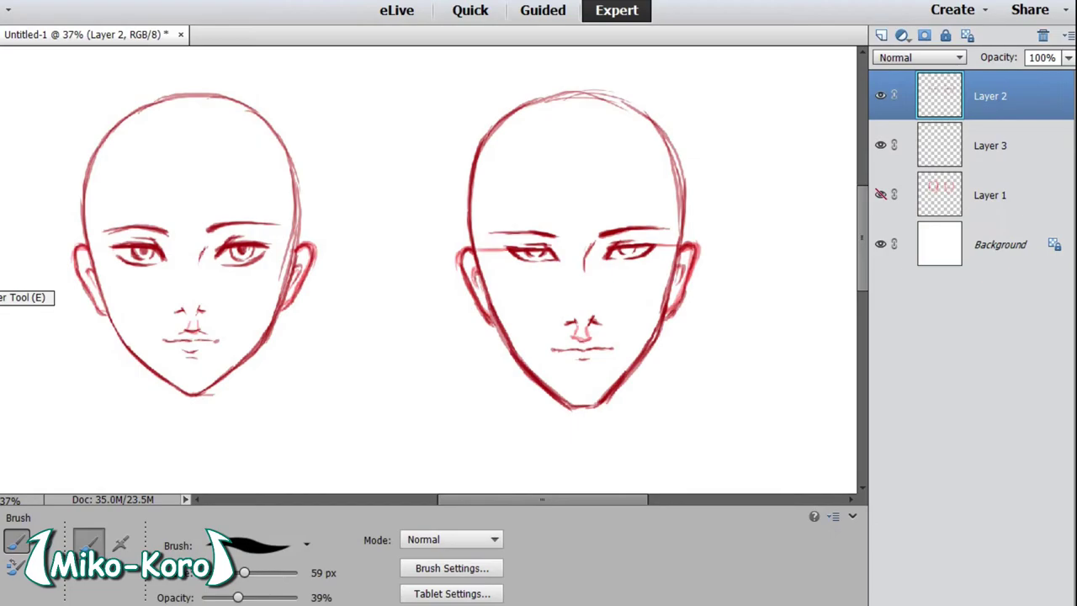
# Hide Layer 3 and brush a short horizontal mark beside each of the two heads.
pyautogui.click(880, 145)
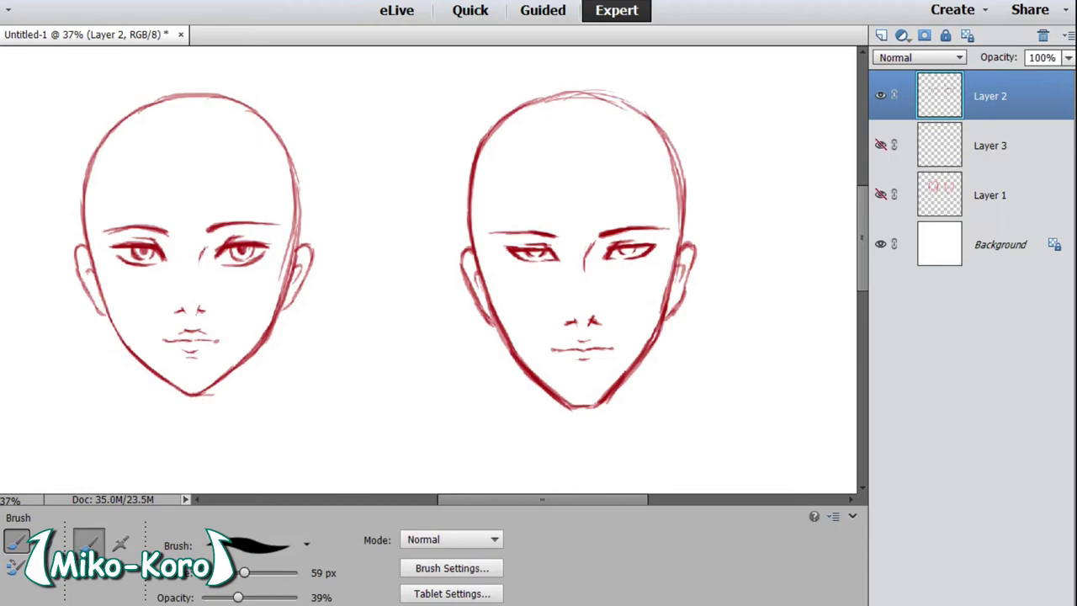
pyautogui.moveTo(315, 172); pyautogui.dragTo(340, 172)
pyautogui.moveTo(677, 343); pyautogui.dragTo(691, 343)
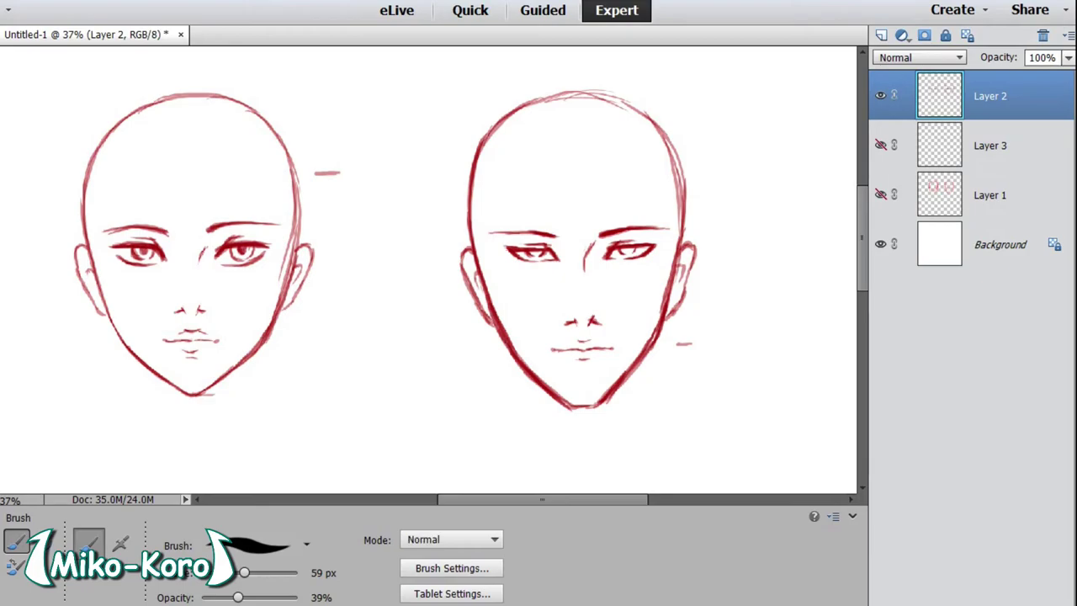
# Darken the jawlines of both heads and touch up the left-hand eye and brow area of the second face.
pyautogui.moveTo(108, 314); pyautogui.dragTo(127, 349)
pyautogui.moveTo(269, 325); pyautogui.dragTo(246, 353)
pyautogui.moveTo(510, 252)
pyautogui.mouseDown()
pyautogui.moveTo(550, 232)
pyautogui.moveTo(510, 232)
pyautogui.mouseUp()
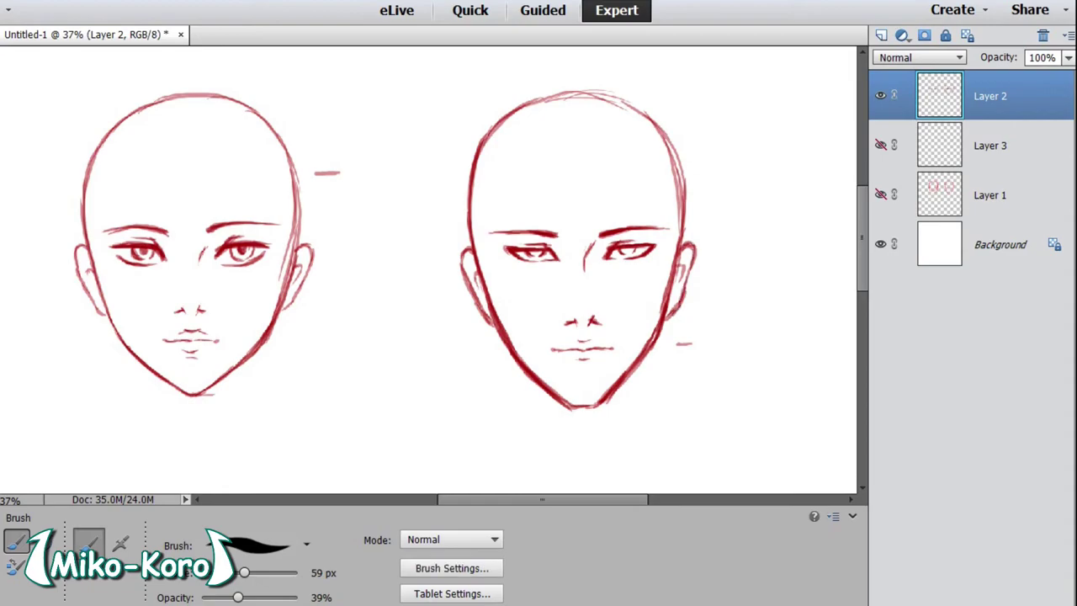
pyautogui.moveTo(661, 314); pyautogui.dragTo(589, 408)
# Draw both sides of the neck under each head, flaring outward at the base toward the shoulders.
pyautogui.moveTo(238, 363)
pyautogui.mouseDown()
pyautogui.moveTo(233, 429)
pyautogui.moveTo(243, 436)
pyautogui.mouseUp()
pyautogui.moveTo(143, 365)
pyautogui.mouseDown()
pyautogui.moveTo(145, 427)
pyautogui.moveTo(127, 424)
pyautogui.moveTo(144, 416)
pyautogui.moveTo(123, 429)
pyautogui.mouseUp()
pyautogui.moveTo(238, 363); pyautogui.dragTo(244, 429)
pyautogui.moveTo(641, 354); pyautogui.dragTo(649, 447)
pyautogui.moveTo(516, 356)
pyautogui.mouseDown()
pyautogui.moveTo(515, 429)
pyautogui.moveTo(492, 436)
pyautogui.mouseUp()
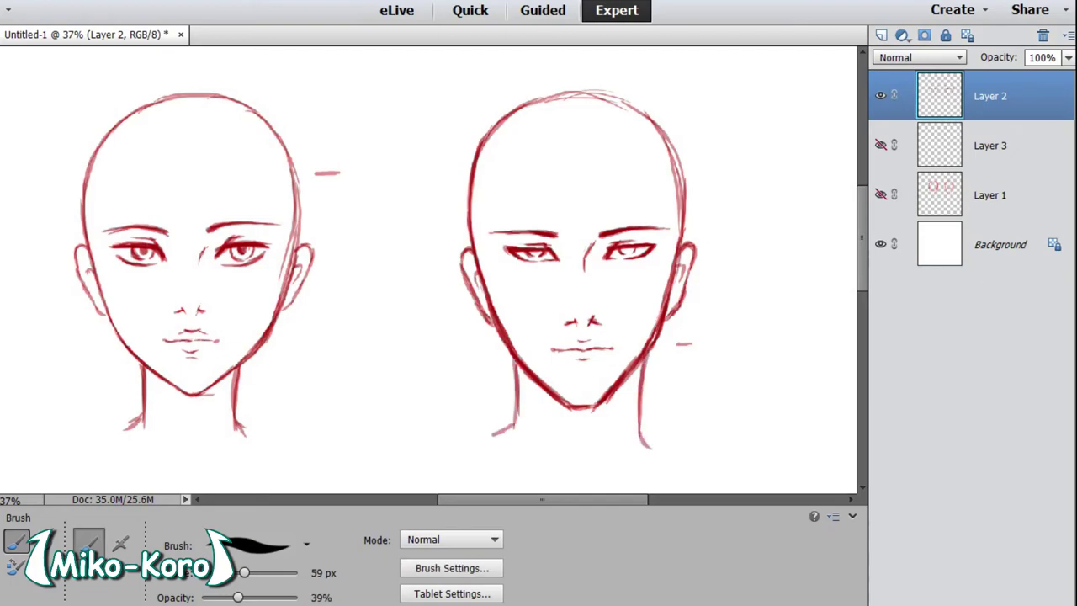
pyautogui.moveTo(637, 357); pyautogui.dragTo(653, 453)
pyautogui.moveTo(517, 384)
pyautogui.mouseDown()
pyautogui.moveTo(515, 432)
pyautogui.moveTo(485, 443)
pyautogui.mouseUp()
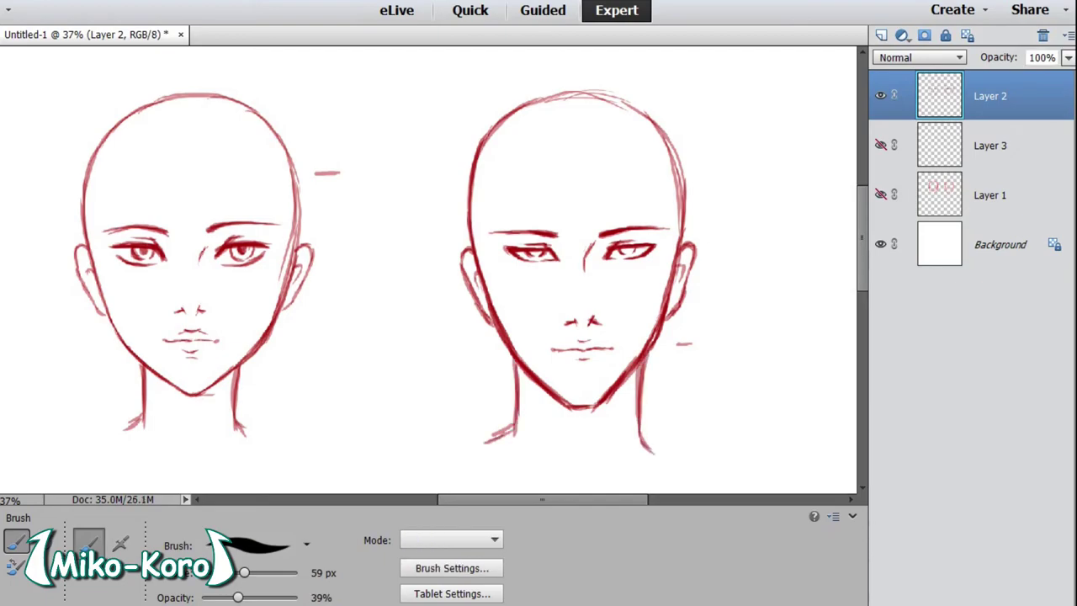
# Thicken the right-hand side of the second neck and add a thin diagonal muscle line, undoing the similar line tried on the first neck.
pyautogui.moveTo(639, 360); pyautogui.dragTo(665, 451)
pyautogui.moveTo(650, 347); pyautogui.dragTo(652, 447)
pyautogui.moveTo(638, 368); pyautogui.dragTo(596, 461)
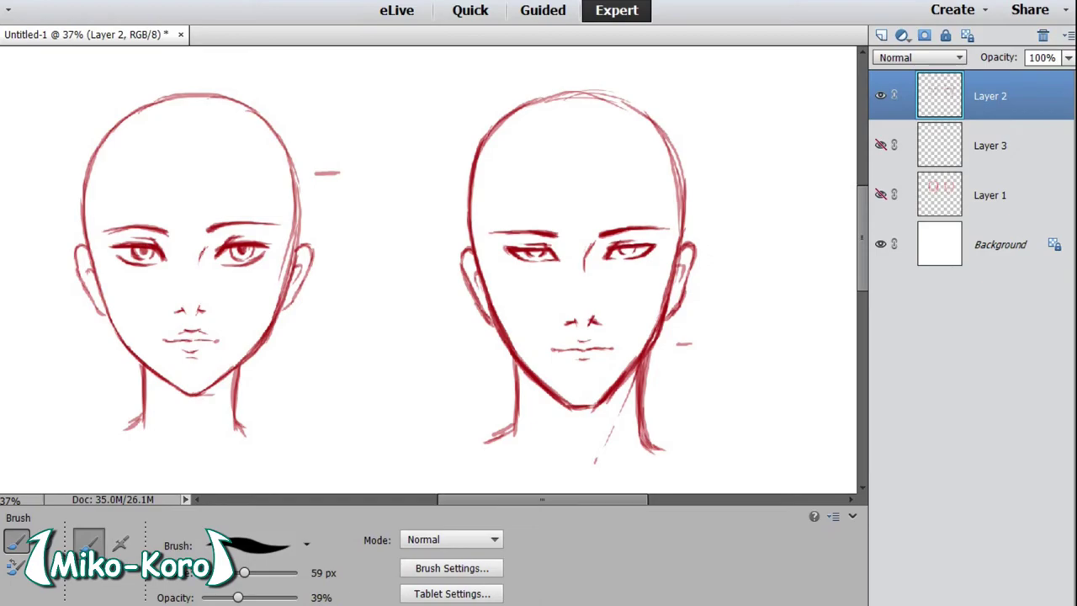
pyautogui.moveTo(647, 346)
pyautogui.mouseDown()
pyautogui.moveTo(643, 412)
pyautogui.moveTo(660, 446)
pyautogui.mouseUp()
pyautogui.moveTo(233, 369); pyautogui.dragTo(223, 394)
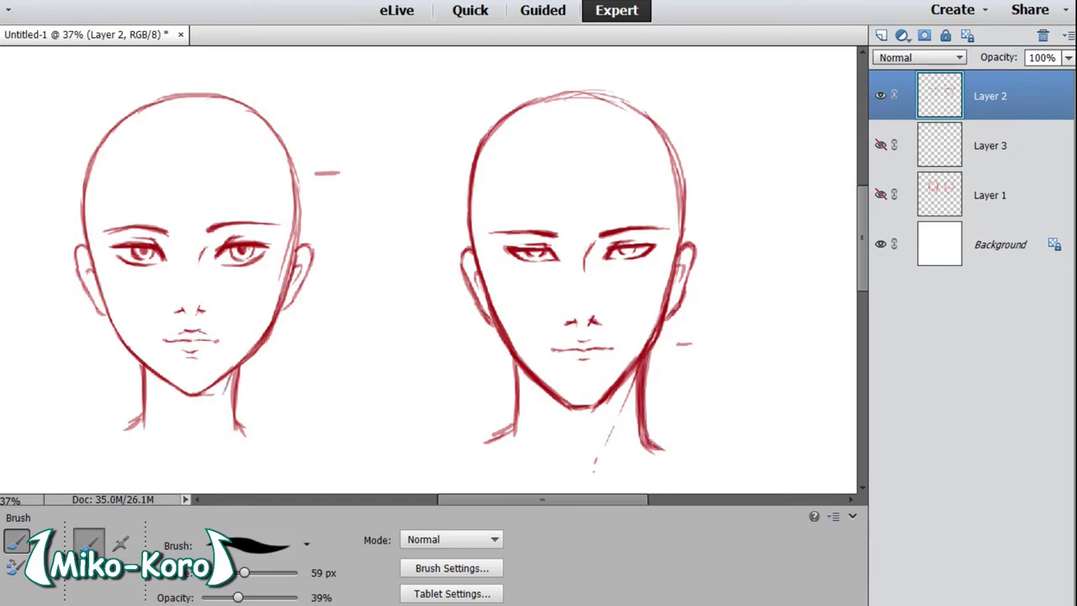
pyautogui.hotkey('ctrl', 'z')
# Reinforce the diagonal line on the second neck and darken the right-hand side of the first head's outline.
pyautogui.moveTo(638, 363); pyautogui.dragTo(625, 400)
pyautogui.moveTo(285, 148); pyautogui.dragTo(295, 273)
pyautogui.moveTo(296, 224); pyautogui.dragTo(277, 312)
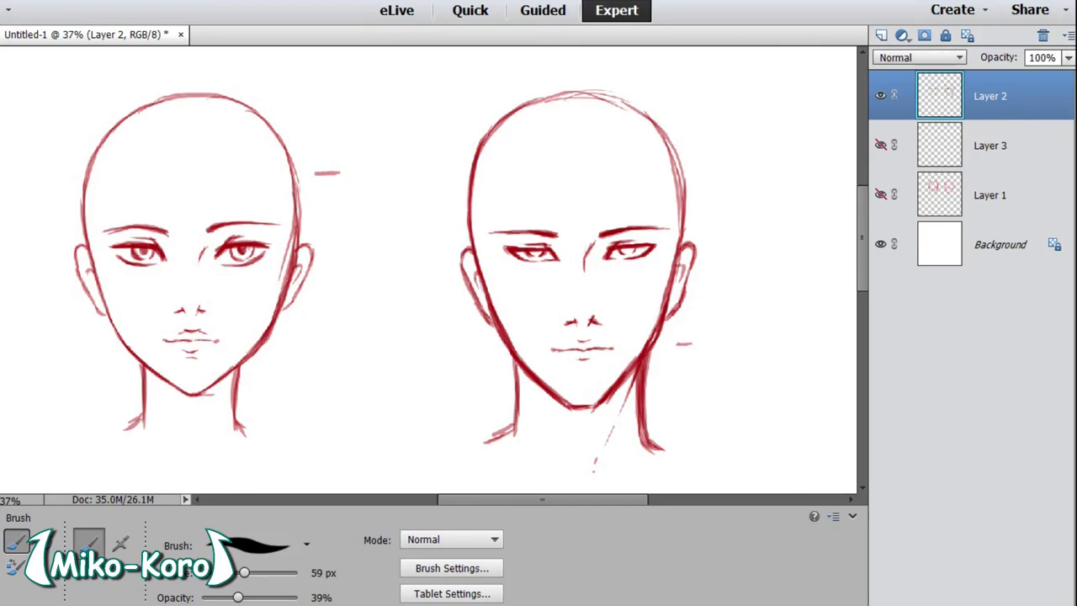
# Reduce the opacity of Layer 2 to 70% and add a new layer above it.
pyautogui.click(1068, 57)
pyautogui.moveTo(1068, 76); pyautogui.dragTo(1048, 76)
pyautogui.click(881, 36)
# Redraw the first head's jawline and both sides of its skull with darker strokes on Layer 4.
pyautogui.moveTo(103, 298)
pyautogui.mouseDown()
pyautogui.moveTo(122, 348)
pyautogui.moveTo(160, 379)
pyautogui.mouseUp()
pyautogui.moveTo(286, 296)
pyautogui.mouseDown()
pyautogui.moveTo(264, 342)
pyautogui.moveTo(186, 393)
pyautogui.moveTo(204, 389)
pyautogui.mouseUp()
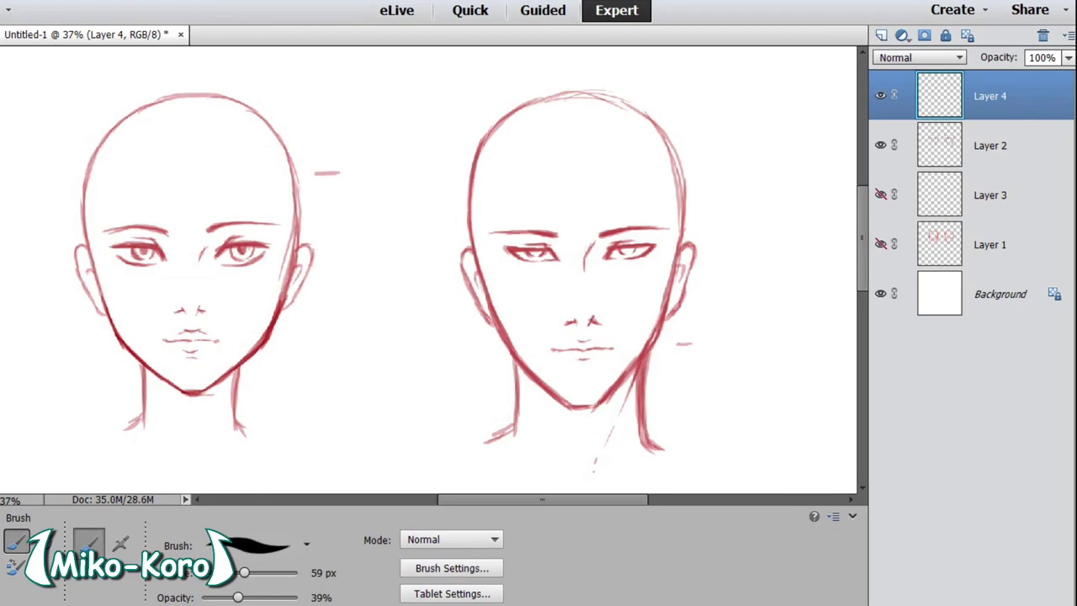
pyautogui.moveTo(91, 160); pyautogui.dragTo(83, 239)
pyautogui.moveTo(284, 151); pyautogui.dragTo(298, 249)
pyautogui.moveTo(280, 301)
pyautogui.mouseDown()
pyautogui.moveTo(246, 359)
pyautogui.moveTo(207, 388)
pyautogui.mouseUp()
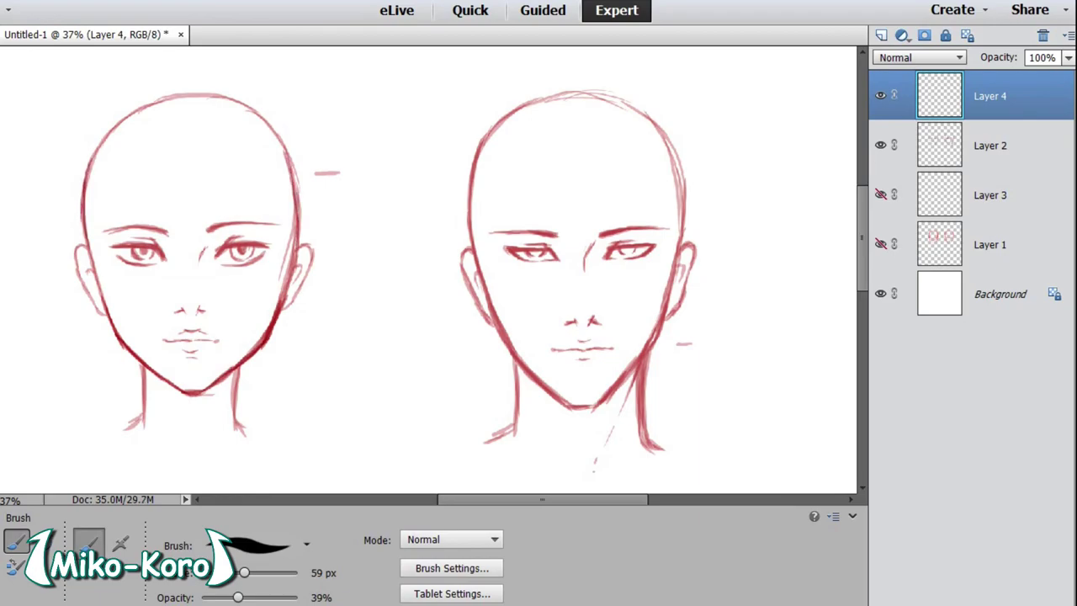
pyautogui.press('e')
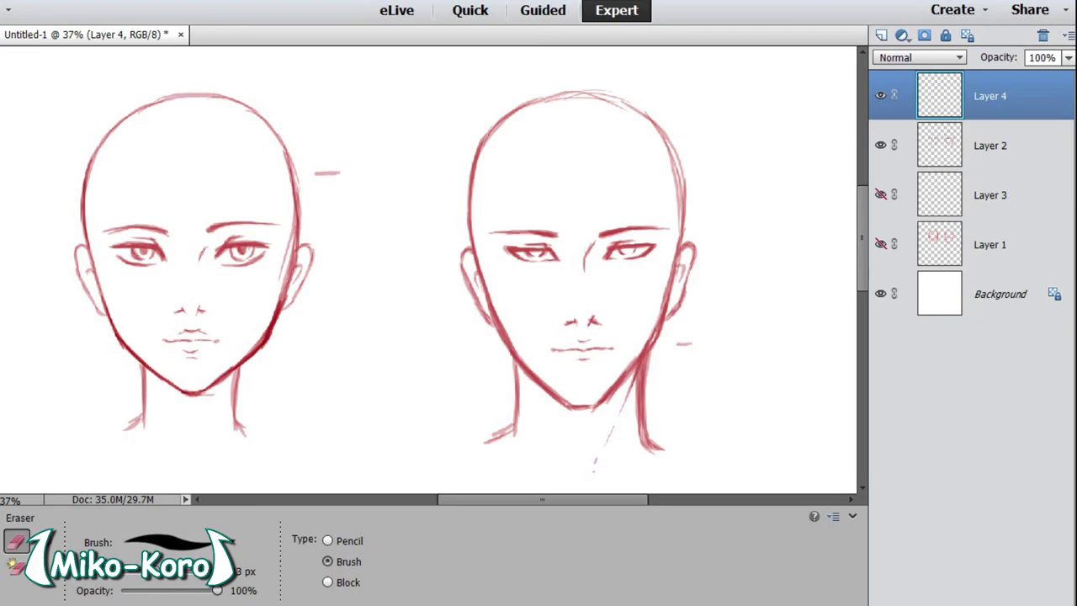
pyautogui.press('b')
pyautogui.moveTo(99, 284); pyautogui.dragTo(120, 342)
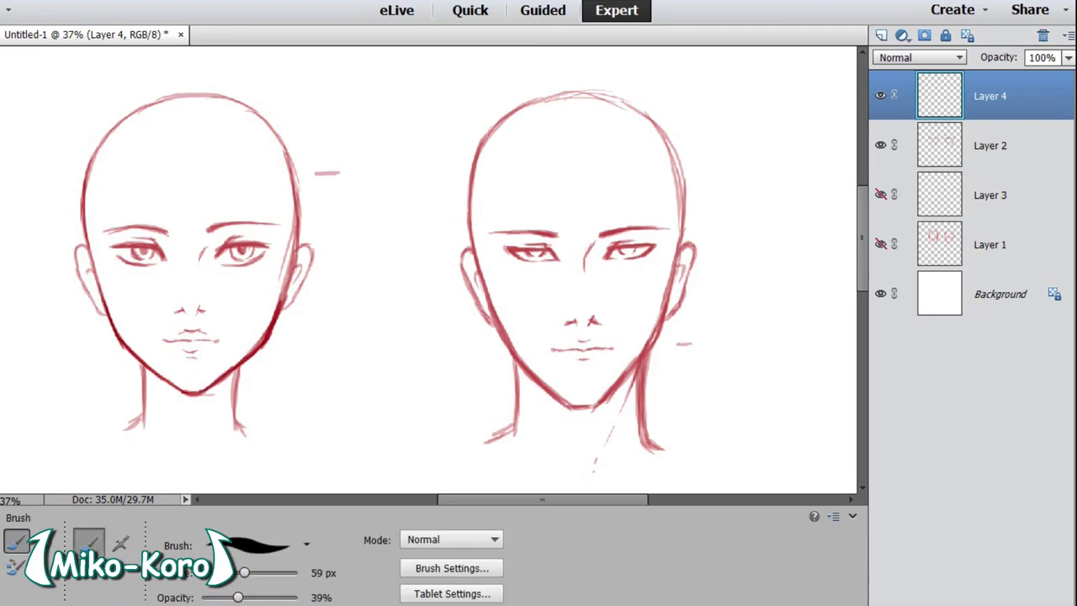
# Darken the upper eyelids of both eyes on the first face.
pyautogui.moveTo(217, 256); pyautogui.dragTo(245, 245)
pyautogui.moveTo(224, 251); pyautogui.dragTo(252, 247)
pyautogui.moveTo(146, 257)
pyautogui.mouseDown()
pyautogui.moveTo(165, 248)
pyautogui.moveTo(151, 246)
pyautogui.mouseUp()
# Redraw the second head's jawline down to the chin and thicken the upper eyelids of both its eyes.
pyautogui.moveTo(481, 285)
pyautogui.mouseDown()
pyautogui.moveTo(506, 350)
pyautogui.moveTo(554, 394)
pyautogui.mouseUp()
pyautogui.moveTo(665, 290)
pyautogui.mouseDown()
pyautogui.moveTo(641, 362)
pyautogui.moveTo(608, 395)
pyautogui.moveTo(548, 405)
pyautogui.mouseUp()
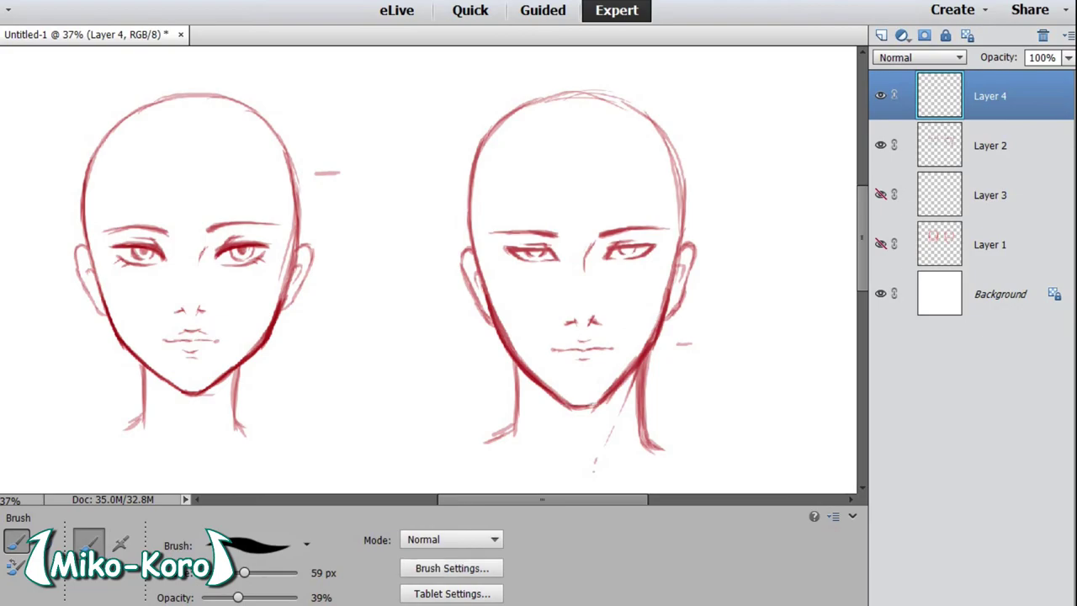
pyautogui.moveTo(606, 253)
pyautogui.mouseDown()
pyautogui.moveTo(650, 244)
pyautogui.moveTo(635, 241)
pyautogui.mouseUp()
pyautogui.moveTo(554, 257); pyautogui.dragTo(522, 246)
pyautogui.moveTo(518, 249); pyautogui.dragTo(543, 243)
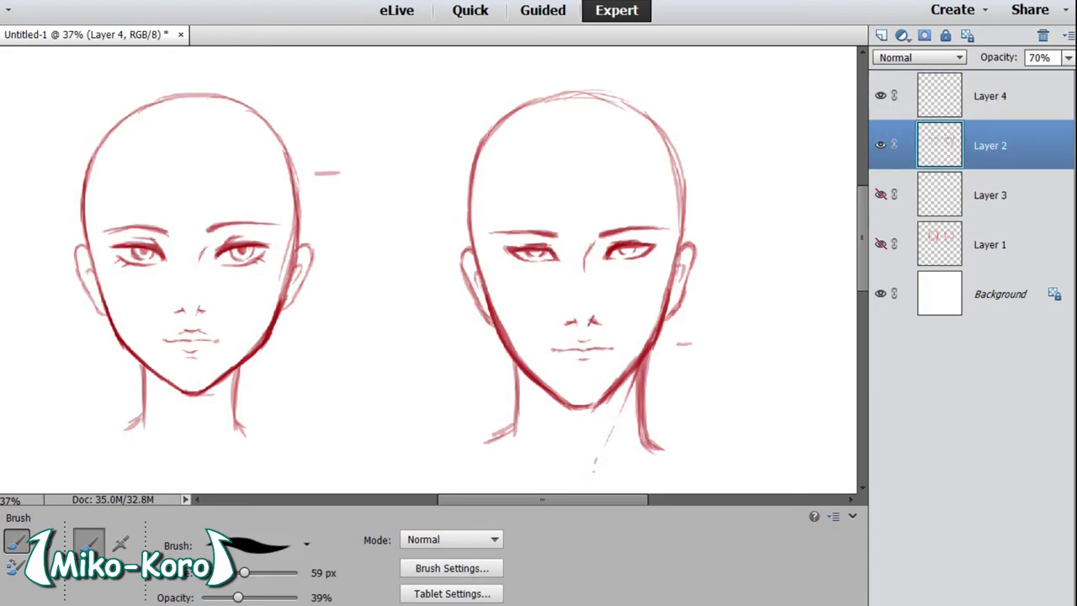
# Lower the opacity of Layer 2 slightly further and make Layer 4 the active layer again.
pyautogui.click(1068, 57)
pyautogui.moveTo(1054, 77); pyautogui.dragTo(1043, 77)
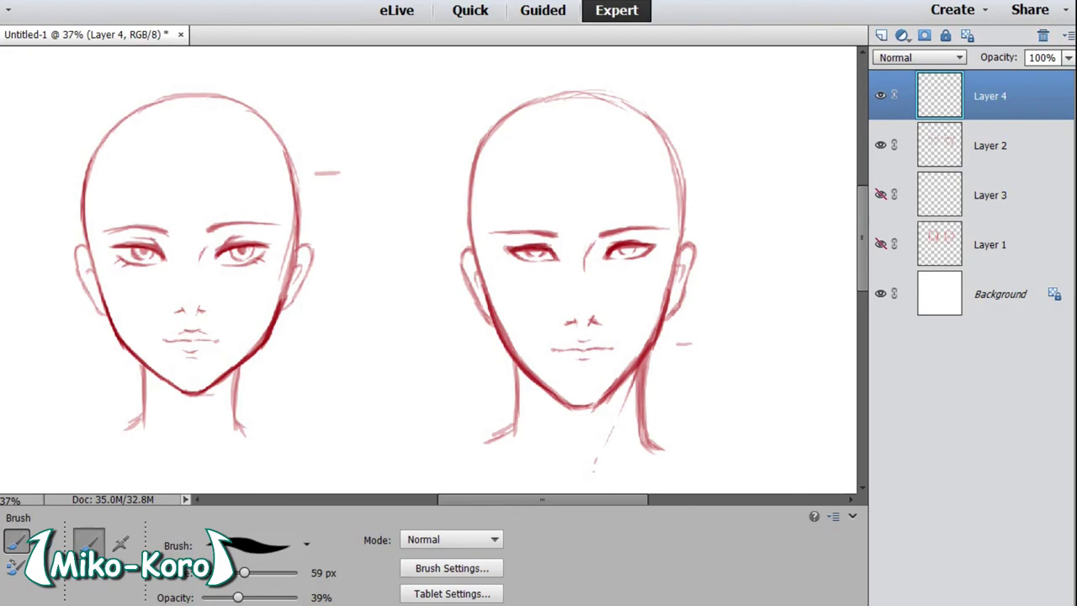
# Darken the nose lines and right-hand jaw of the second face, and thicken both sides of its skull outline.
pyautogui.moveTo(594, 317); pyautogui.dragTo(588, 324)
pyautogui.moveTo(667, 304); pyautogui.dragTo(596, 401)
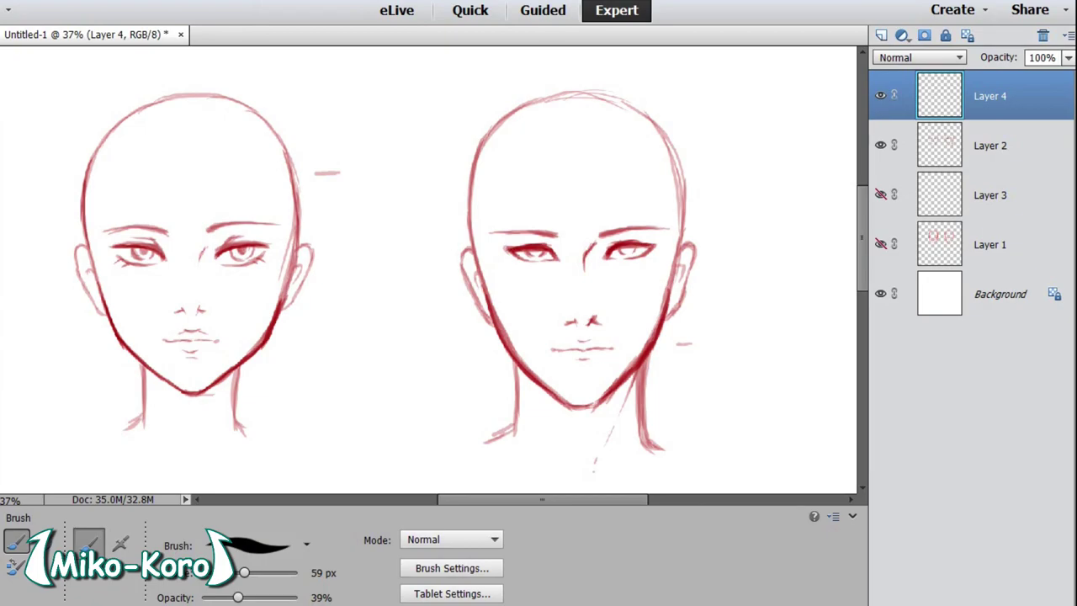
pyautogui.press('e')
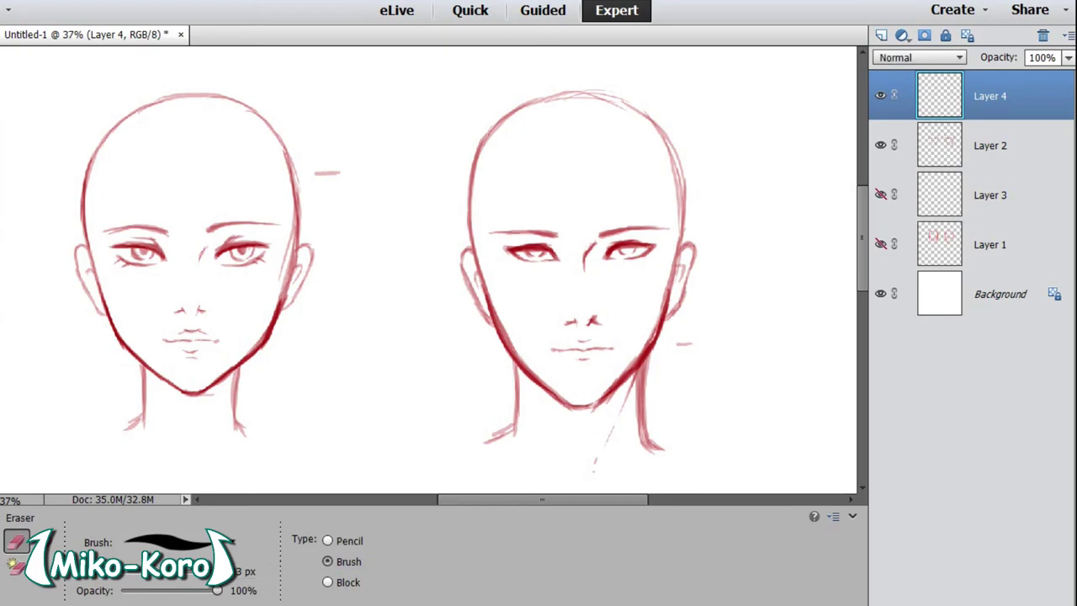
pyautogui.press('b')
pyautogui.moveTo(507, 108)
pyautogui.mouseDown()
pyautogui.moveTo(469, 173)
pyautogui.moveTo(465, 242)
pyautogui.mouseUp()
pyautogui.moveTo(661, 135); pyautogui.dragTo(682, 227)
pyautogui.moveTo(676, 172); pyautogui.dragTo(683, 245)
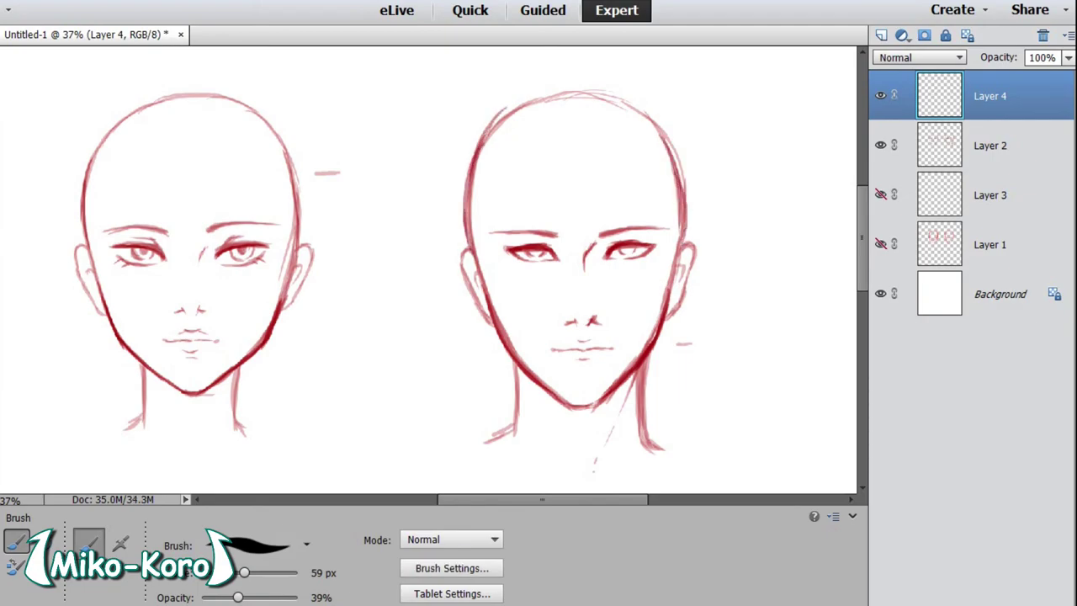